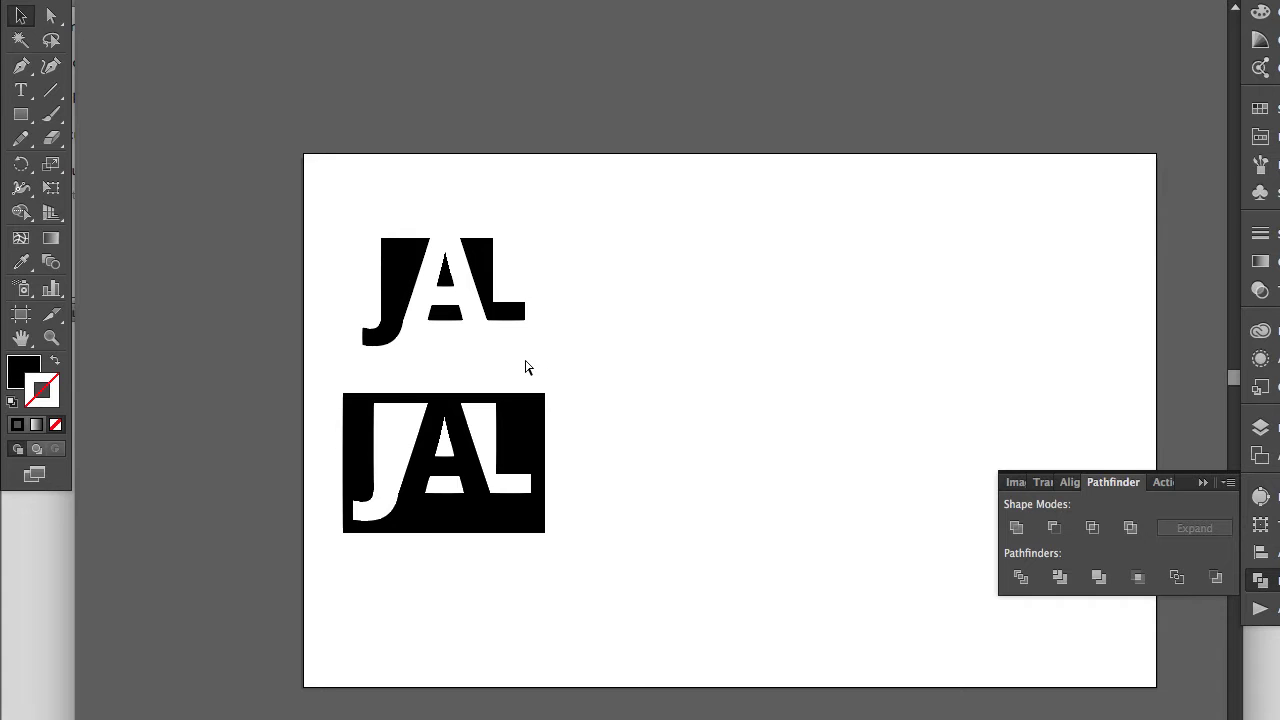
- Add the text "JAL" in Open Sans Extrabold on an empty part of the artboard
key("super+=")
key("super+=")
scroll(525, 359, "right", 5)
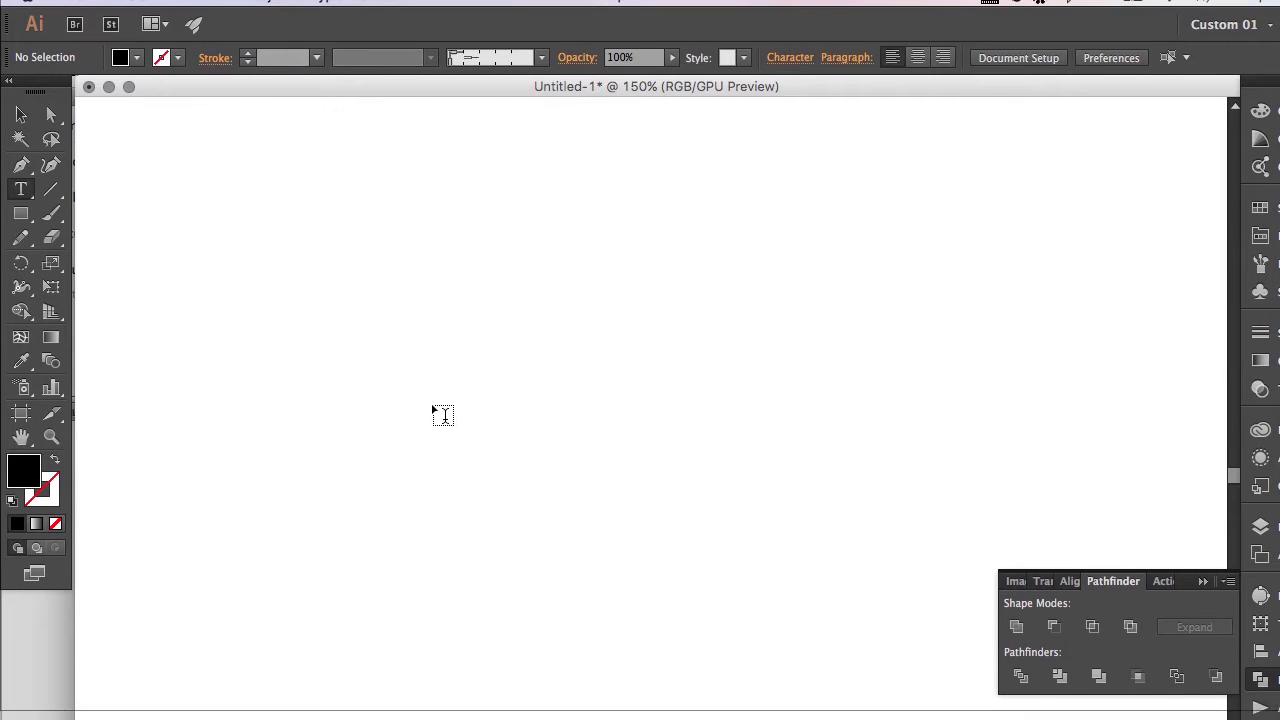
left_click(436, 420)
type("JAL")
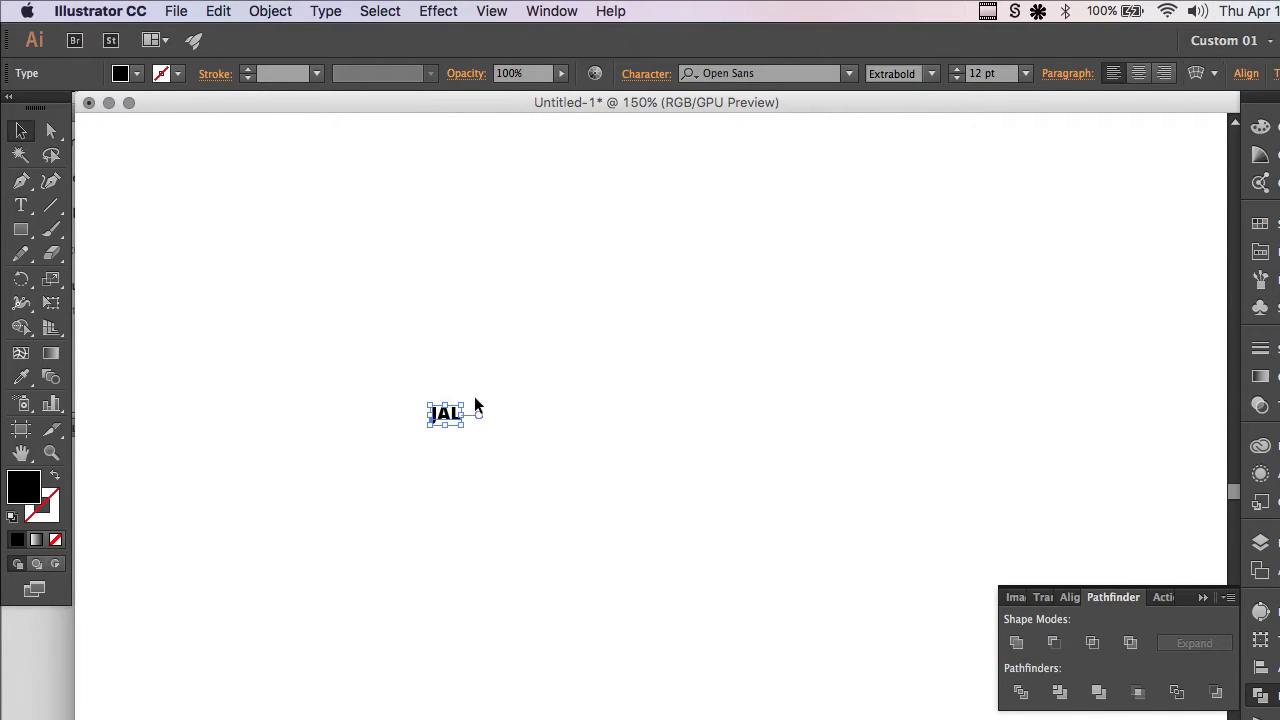
- Enlarge the JAL text to about 123 pt, reposition it, and convert it to outlines
left_click_drag(463, 405, 747, 213)
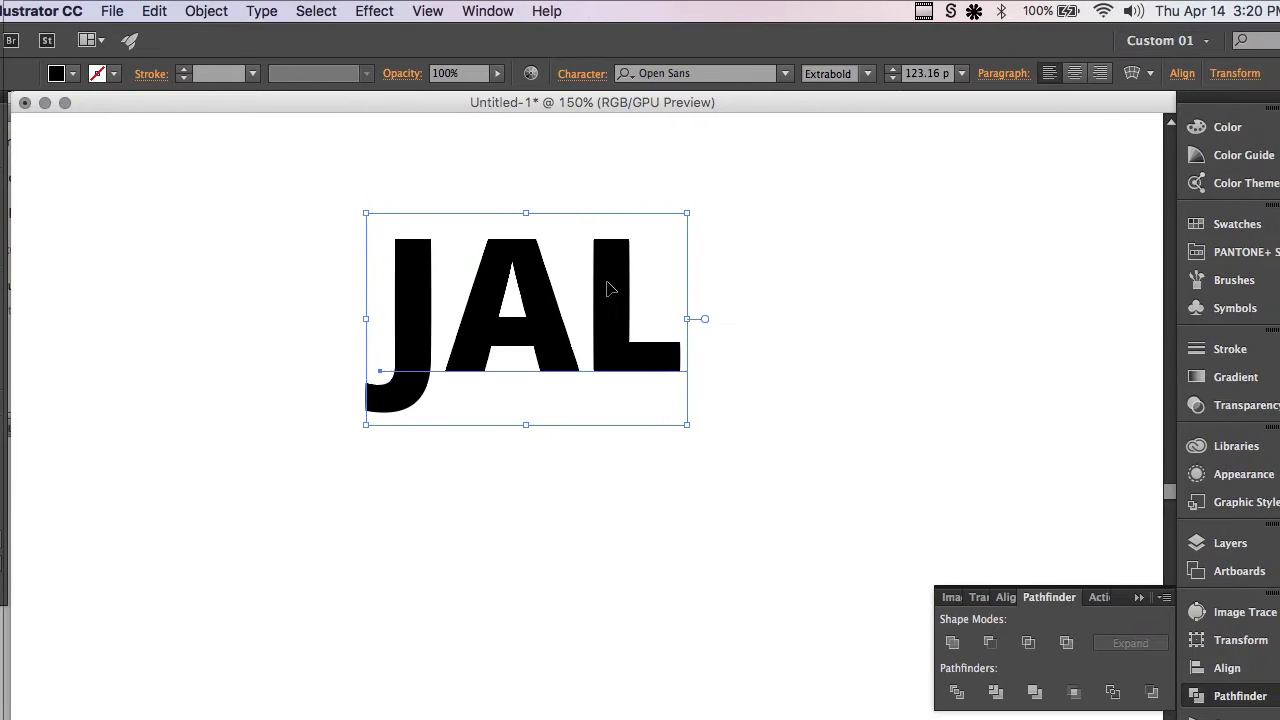
left_click_drag(545, 312, 539, 388)
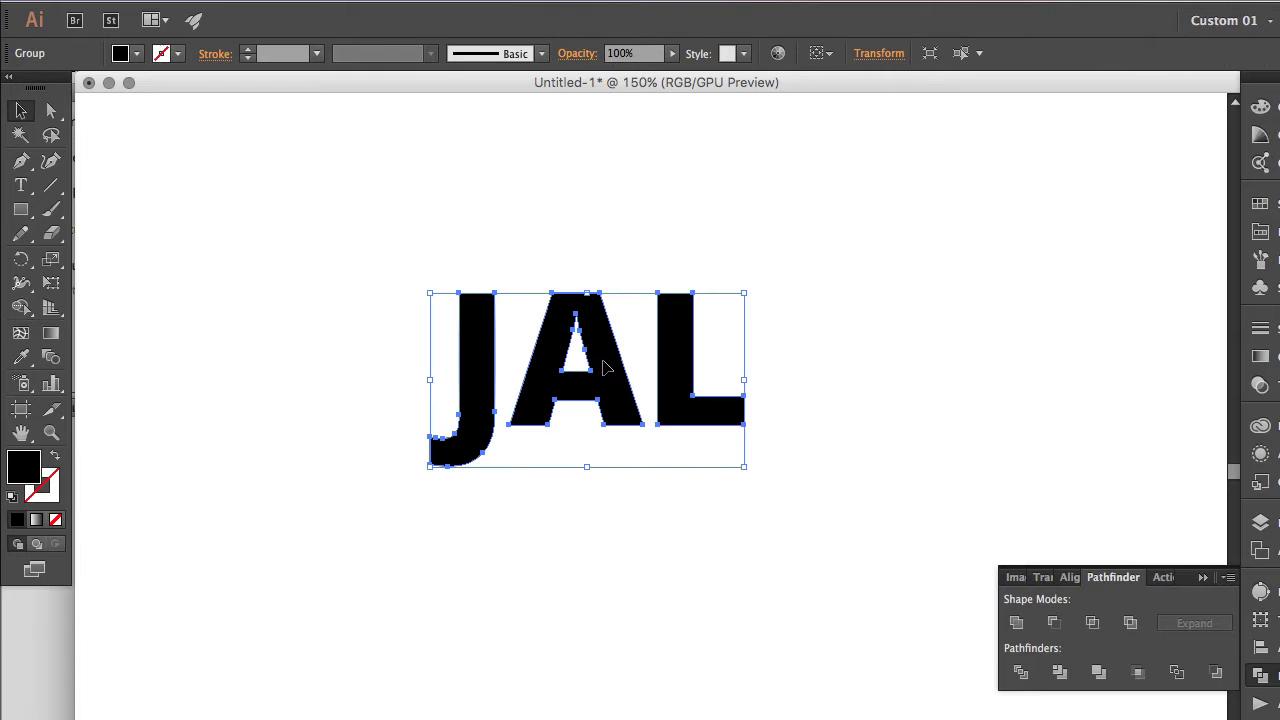
- Select only the letter A and set its fill colour to ffffff
key("a")
left_click(603, 461)
left_click(601, 373)
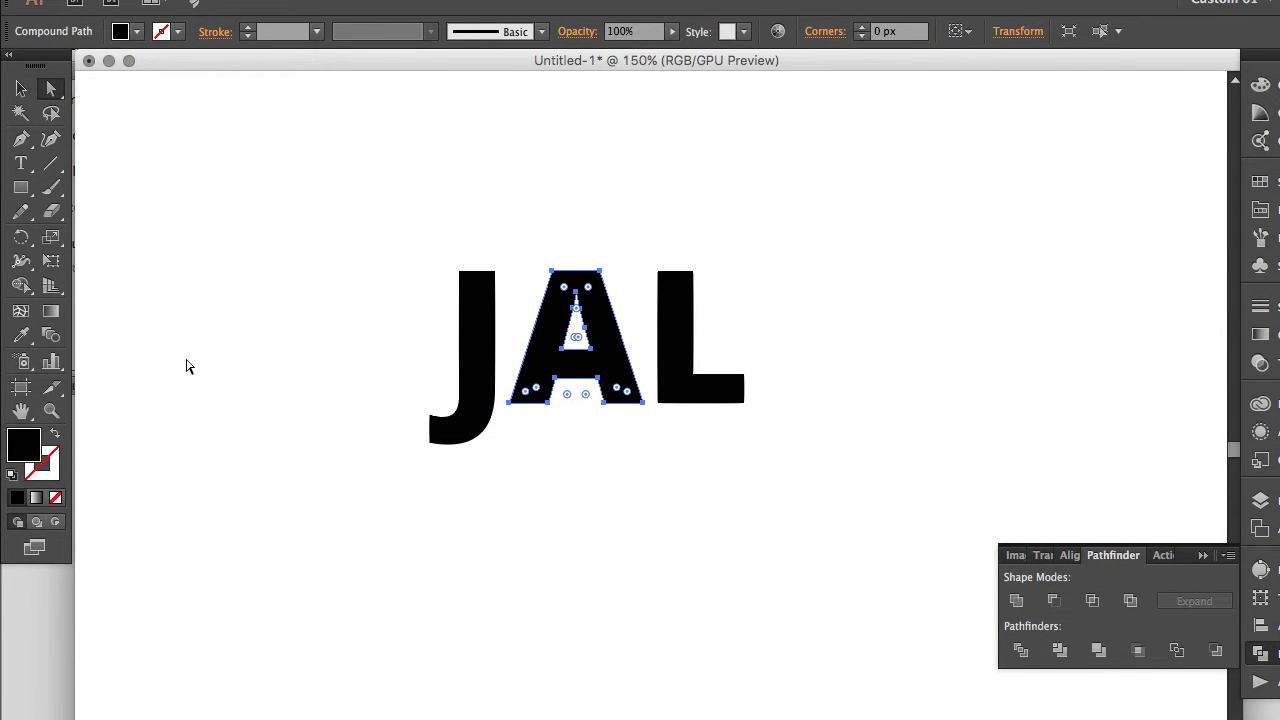
double_click(24, 444)
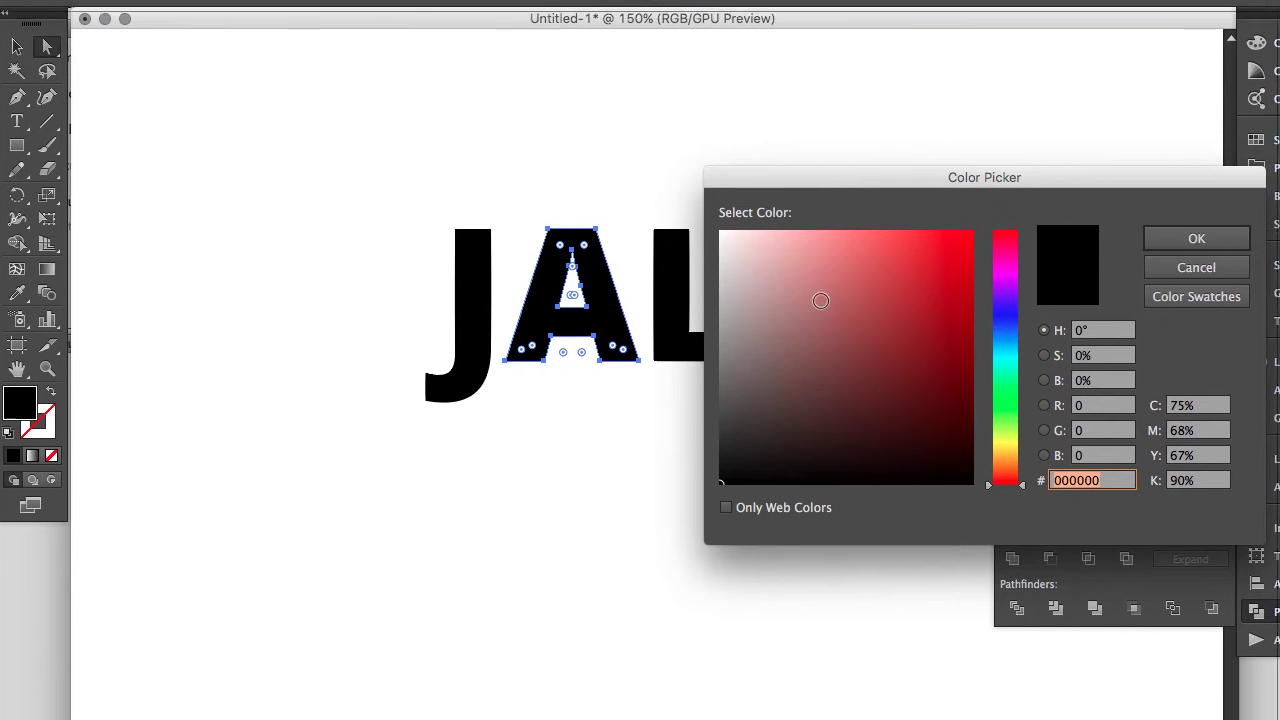
type("ffffff")
key("Return")
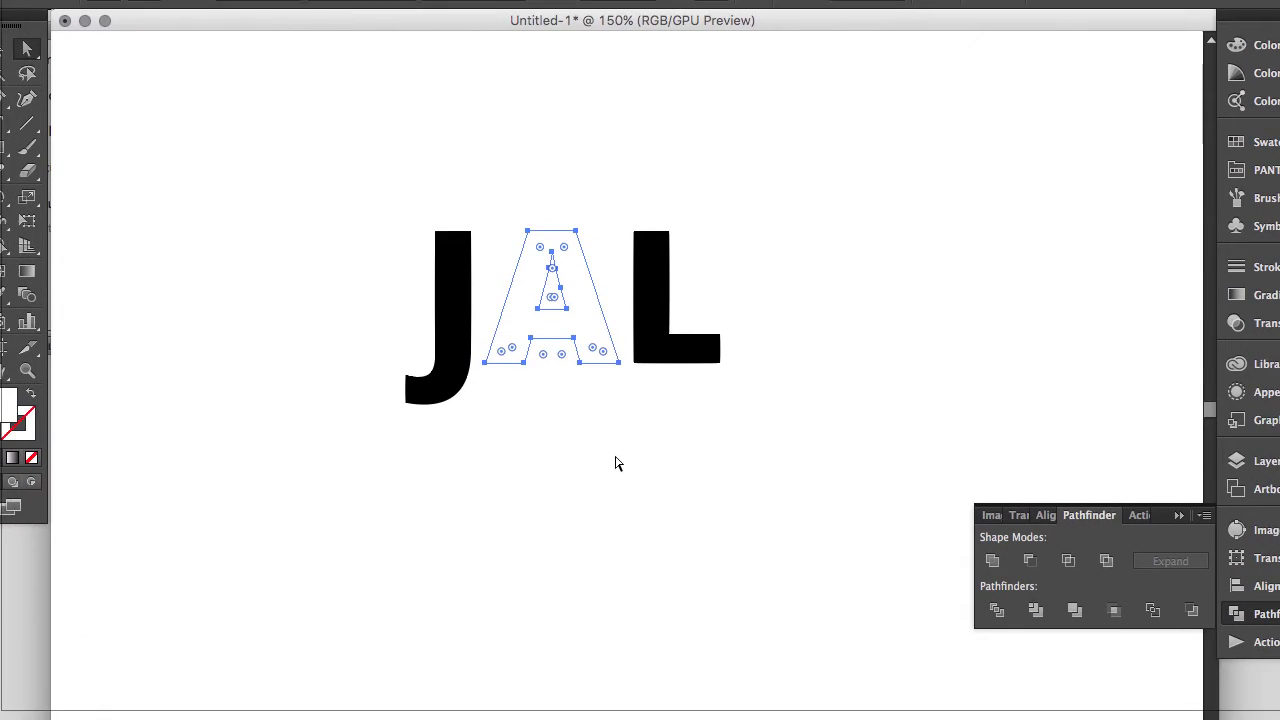
- Select the two anchor points on the L's left edge and move them left until they lie inside the J's stem
left_click(615, 463)
left_click(652, 295)
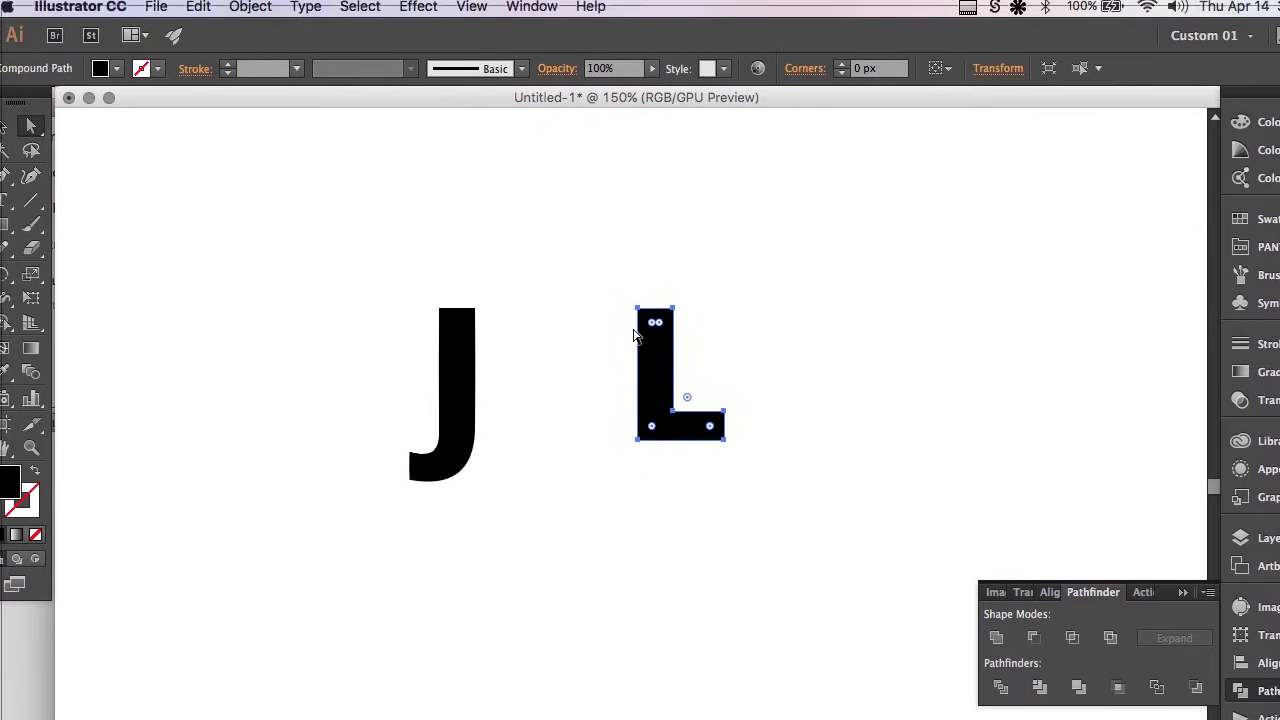
left_click(633, 298)
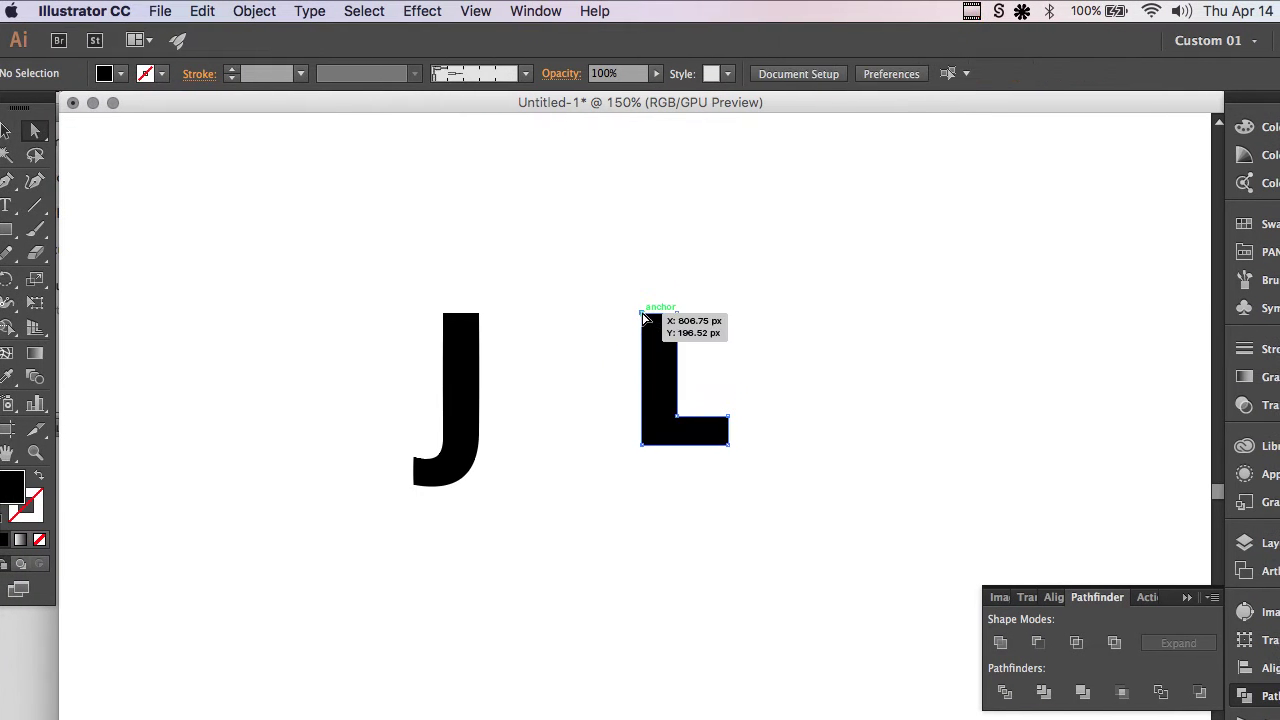
left_click(642, 445, "shift")
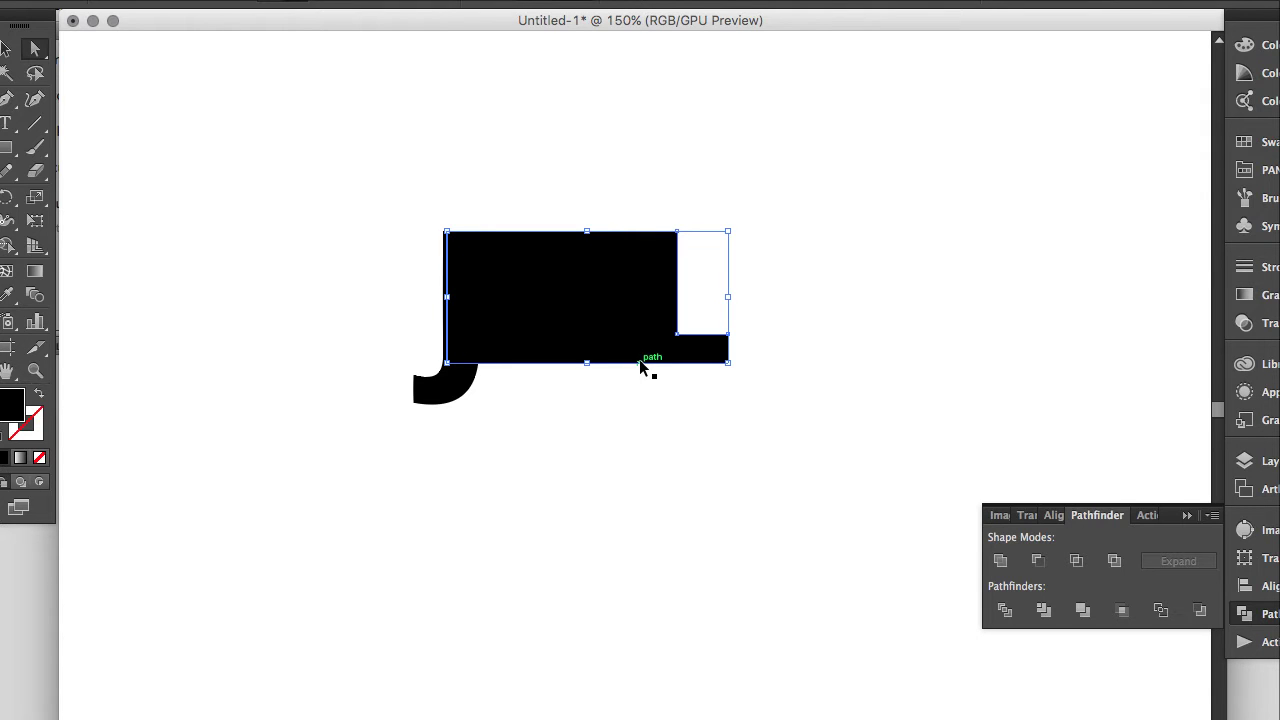
- Select the whole stretched L shape and send it to the back, behind the white A
left_click(637, 290)
right_click(625, 312)
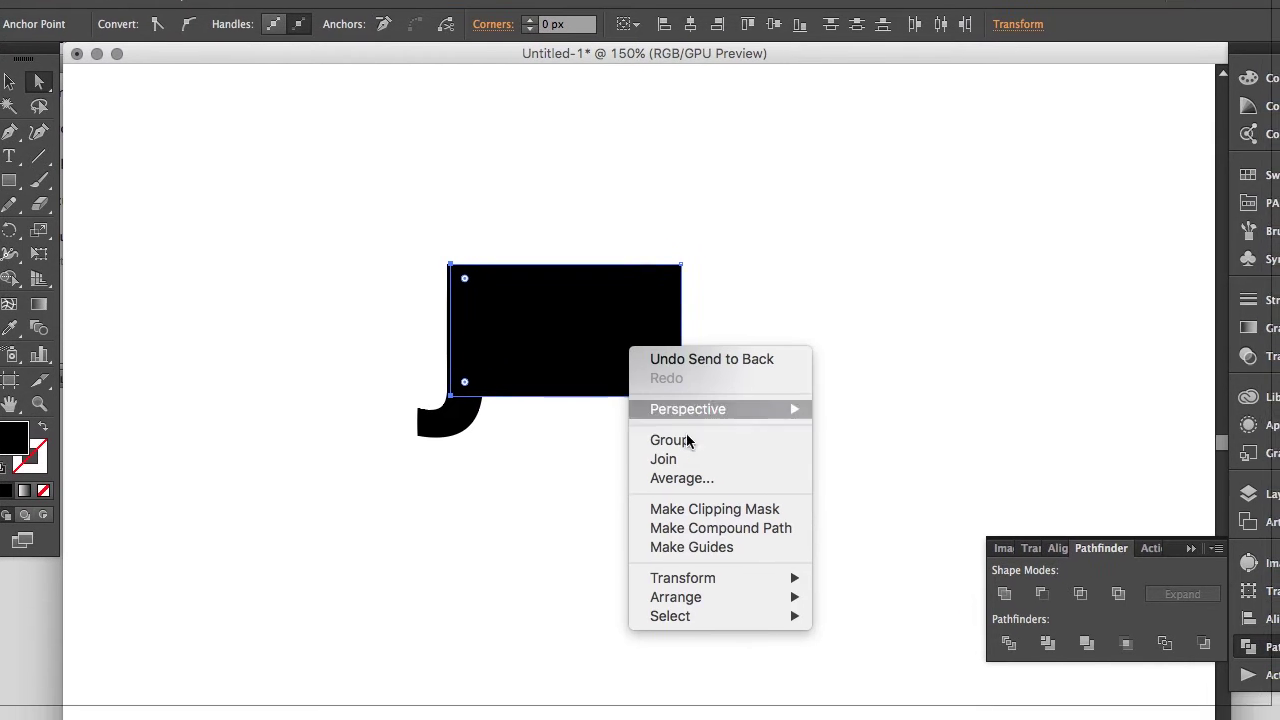
mouse_move(655, 466)
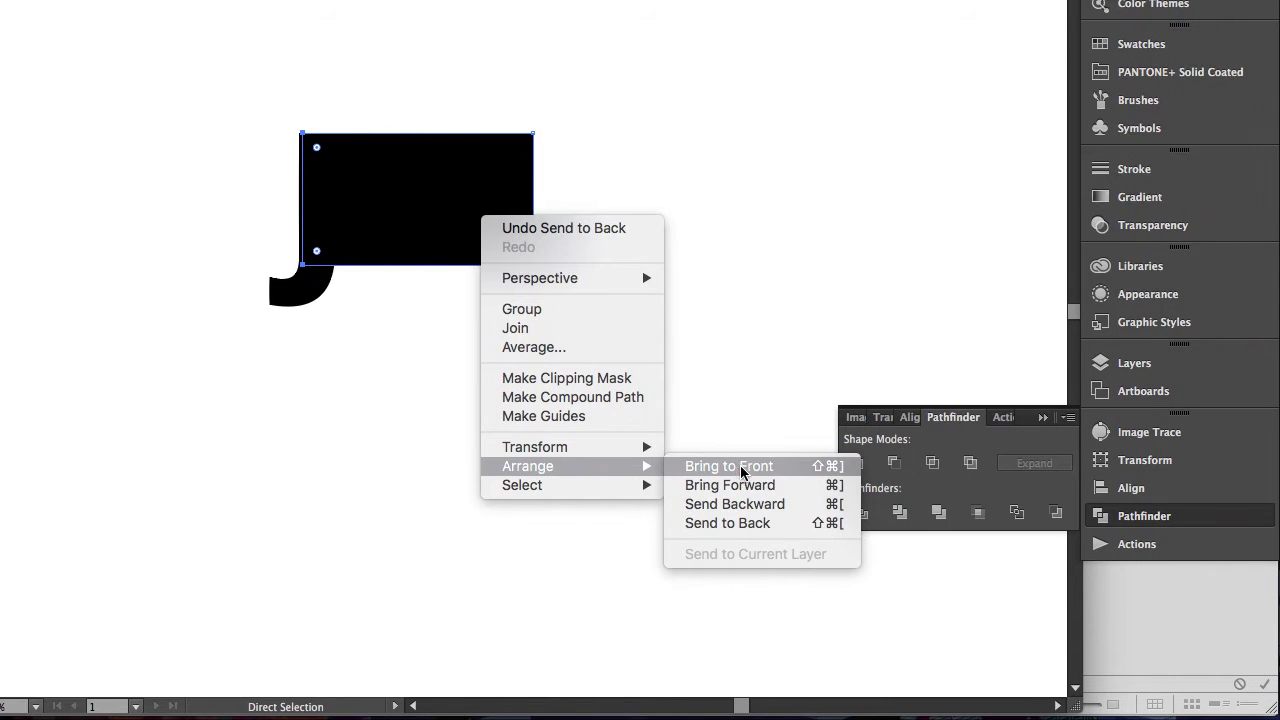
left_click(730, 524)
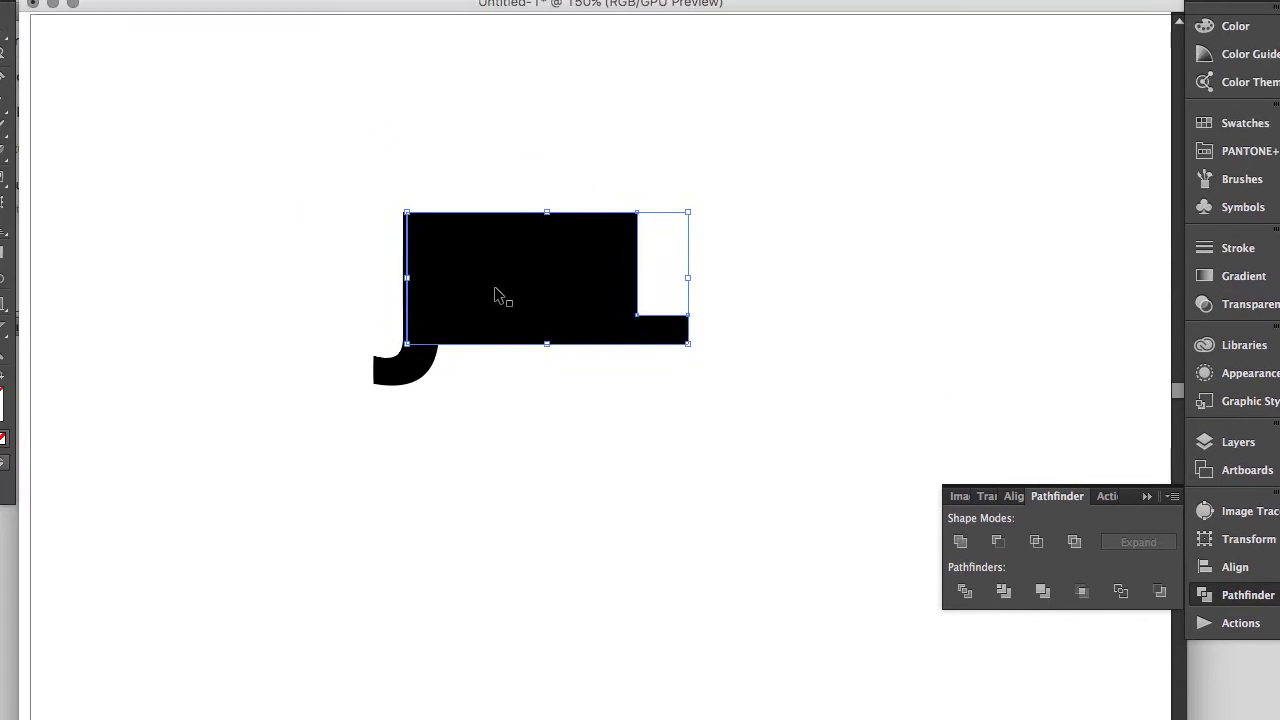
key("a")
left_click(549, 500)
left_click(549, 418)
left_click(548, 386)
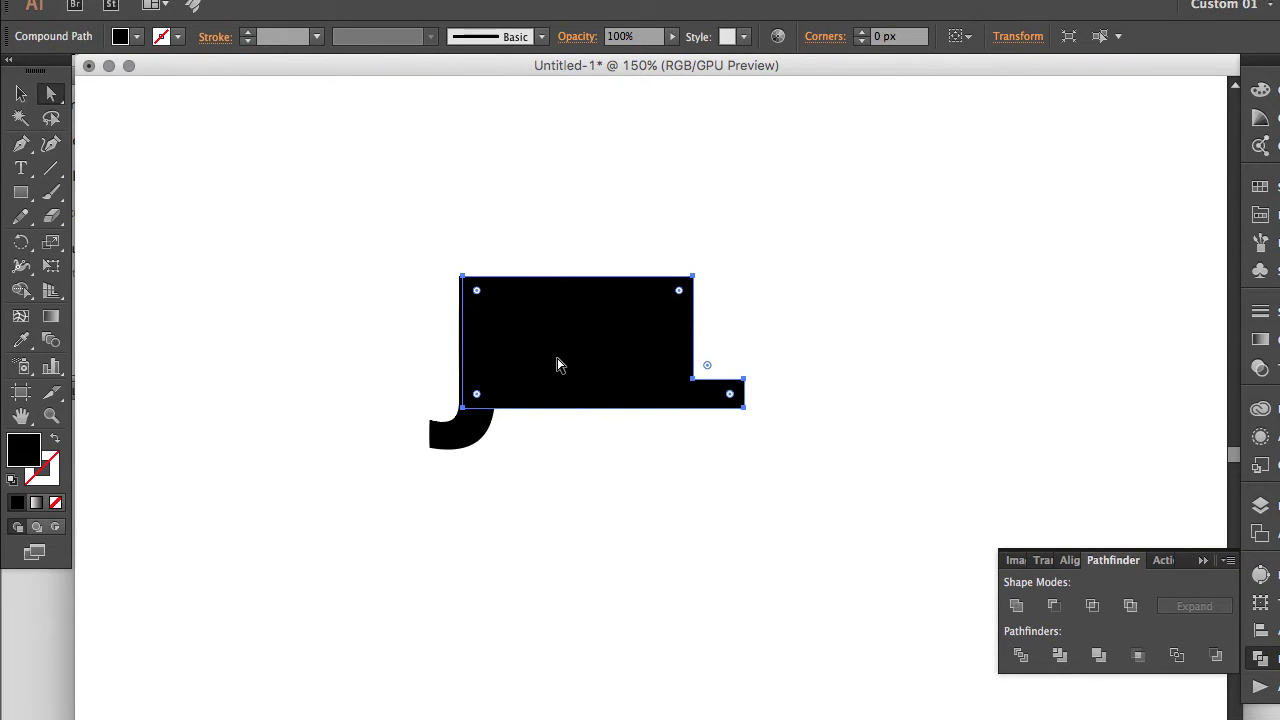
key("super+shift+[")
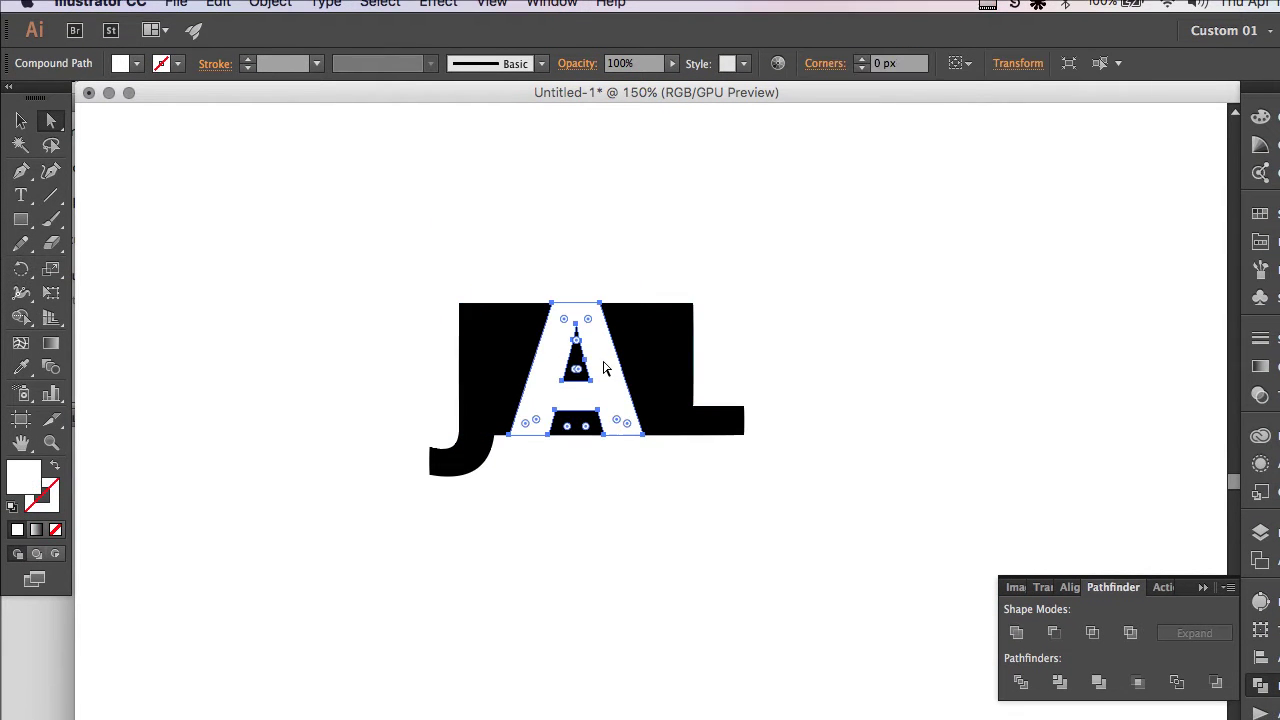
left_click(643, 519)
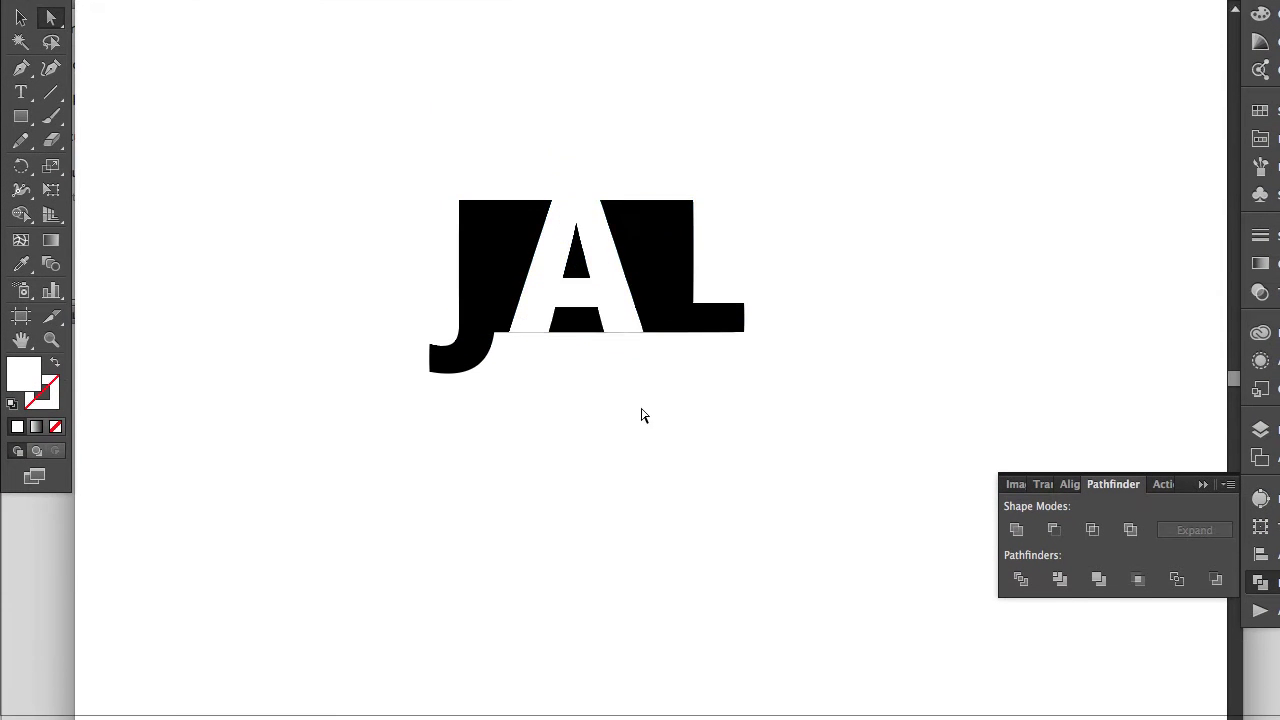
- Try extending the L's left edge past the J's outer edge and bring it back inside the J's stem
left_click(675, 288)
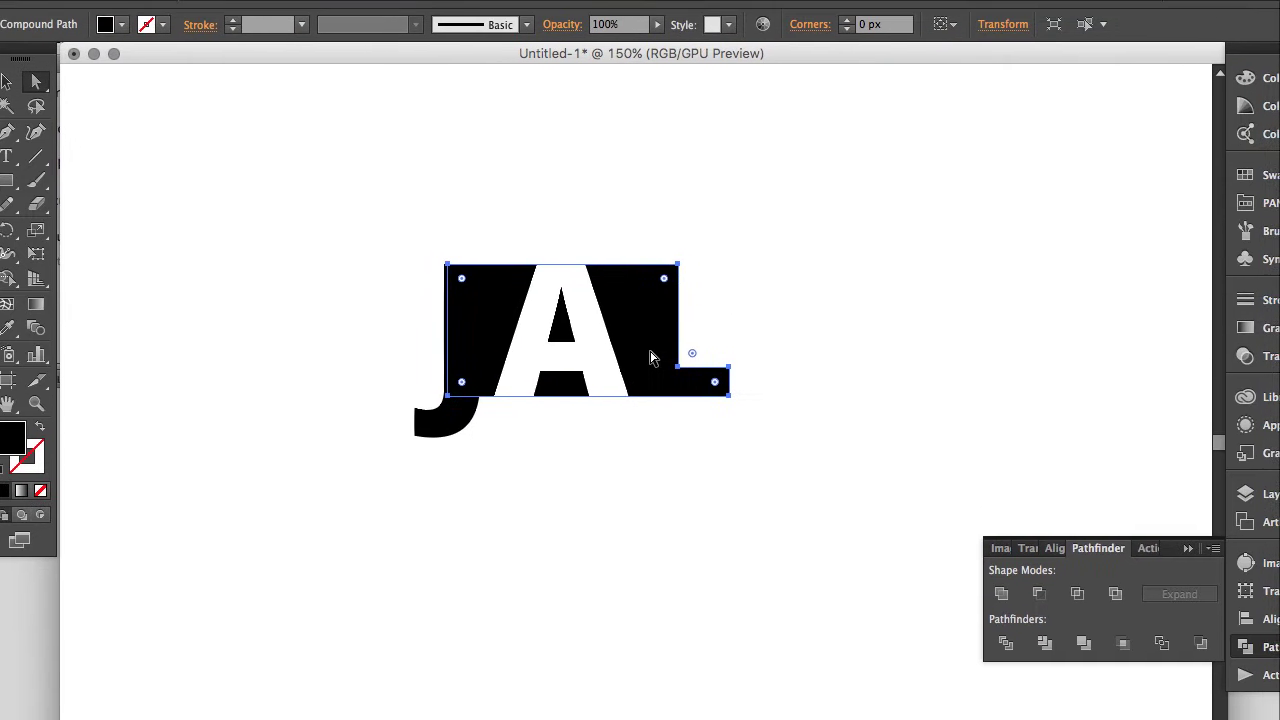
key("super+equal")
left_click(574, 478)
left_click(642, 363)
left_click(520, 497)
left_click(432, 444)
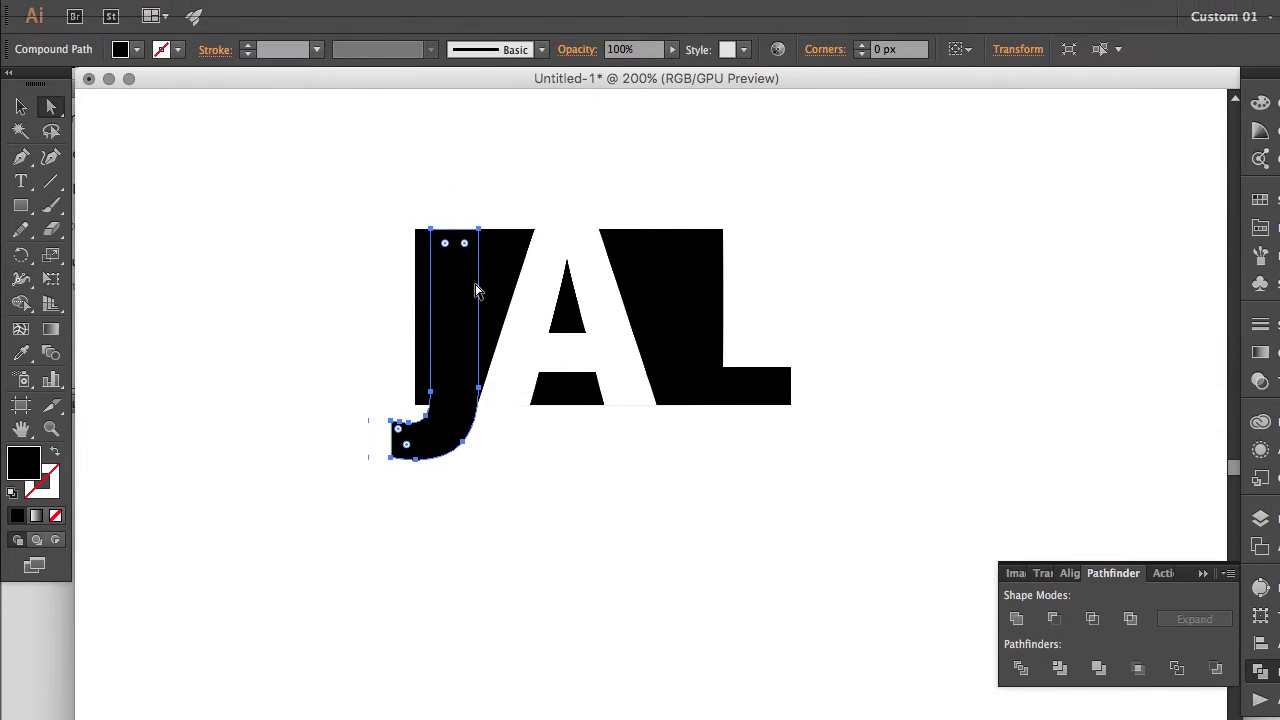
left_click(490, 202)
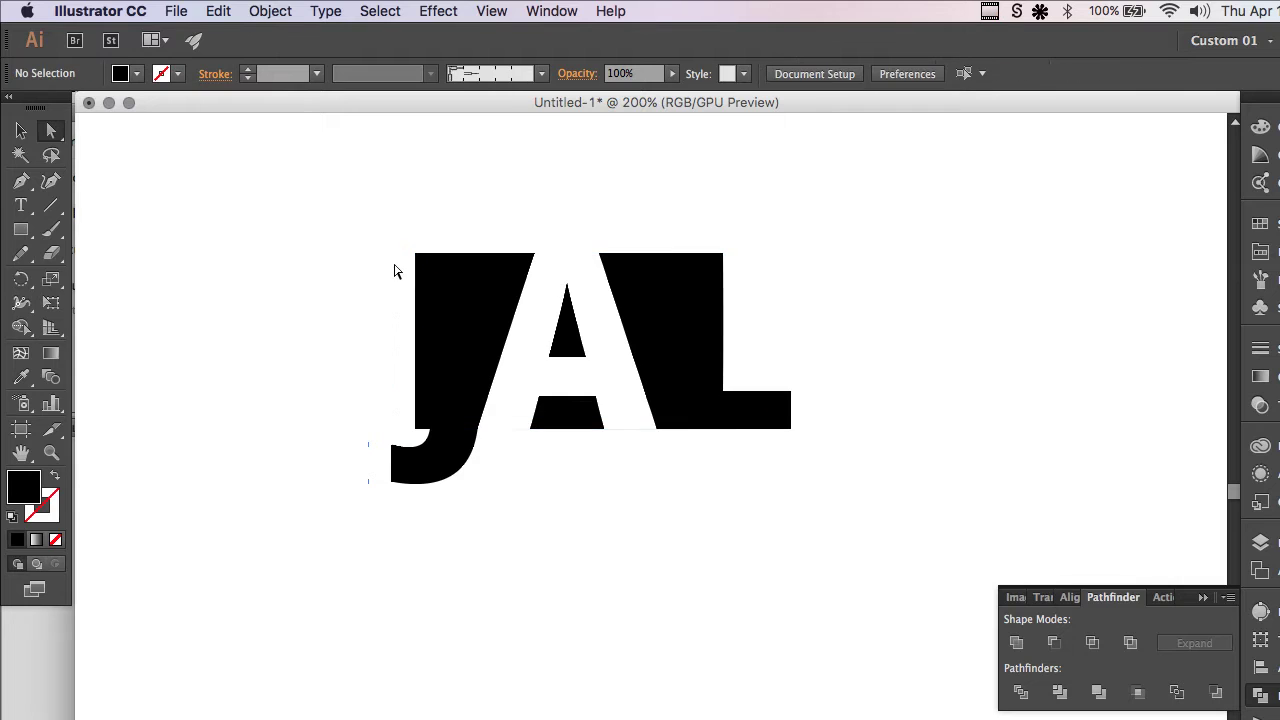
left_click(416, 429, "shift")
key("shift+Right")
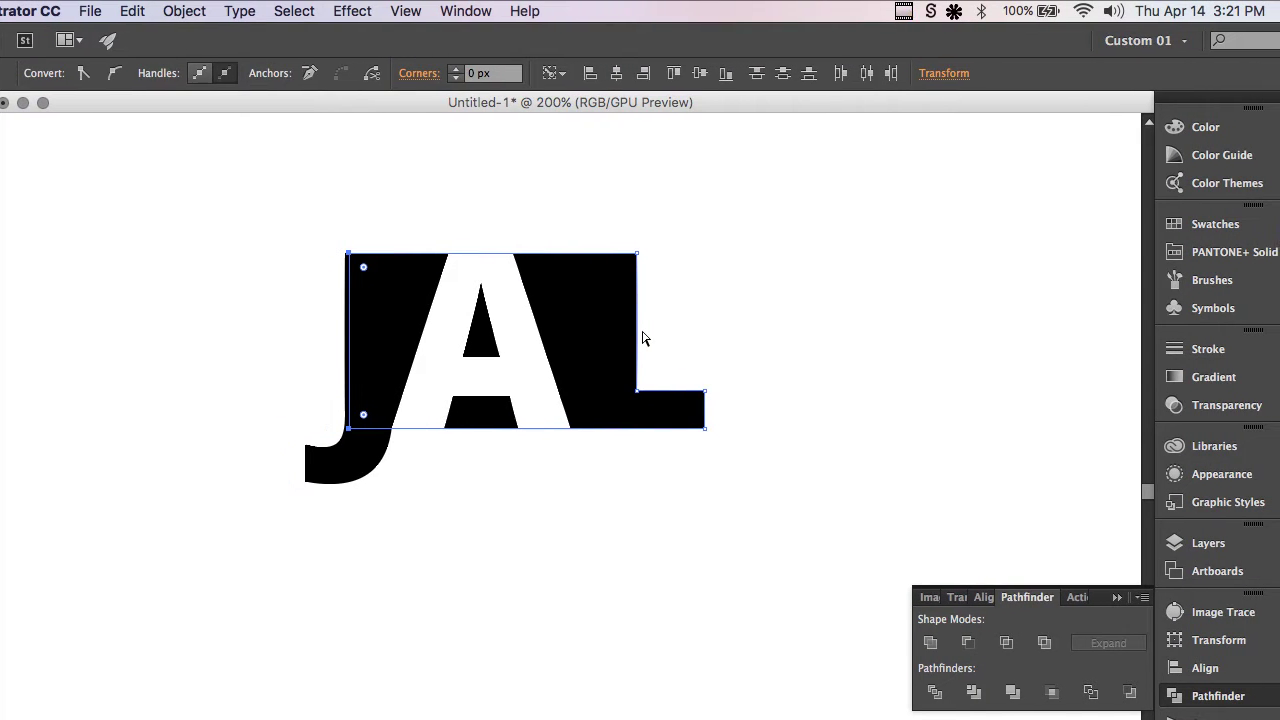
left_click(606, 437)
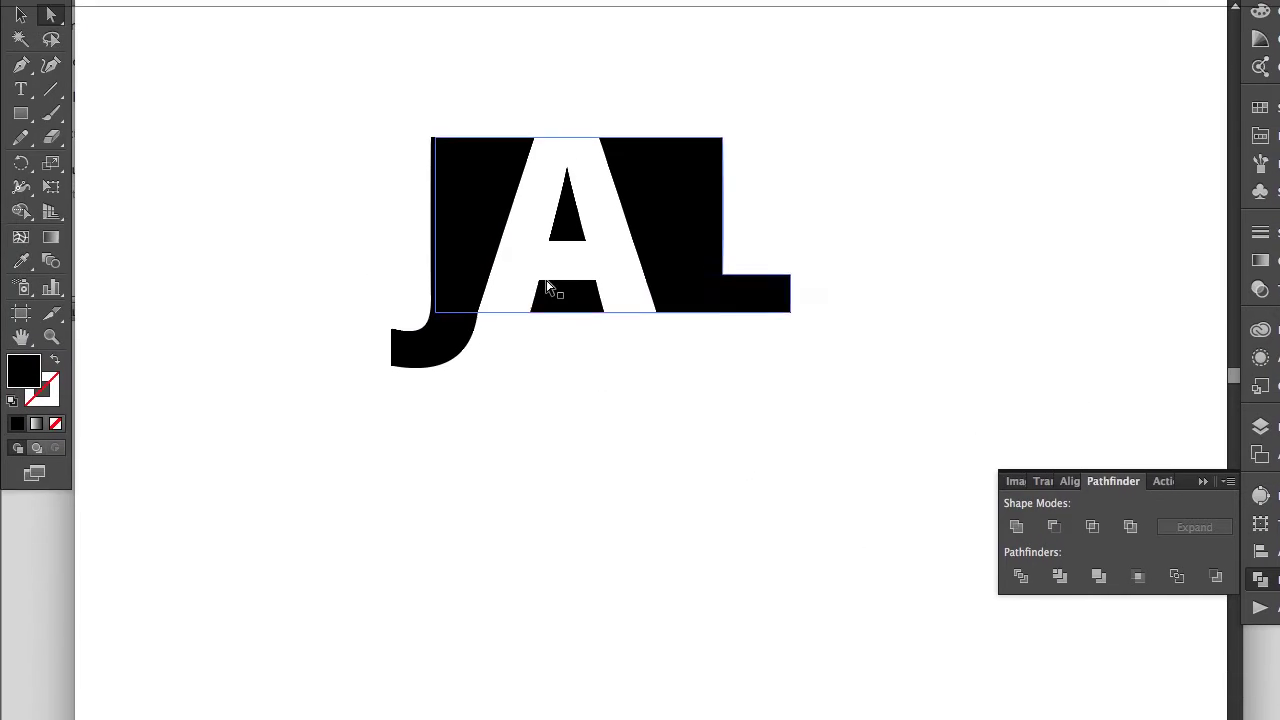
- Select all the JAL letters and merge the overlapping shapes into separate black and white pieces with Pathfinder
key("super+=")
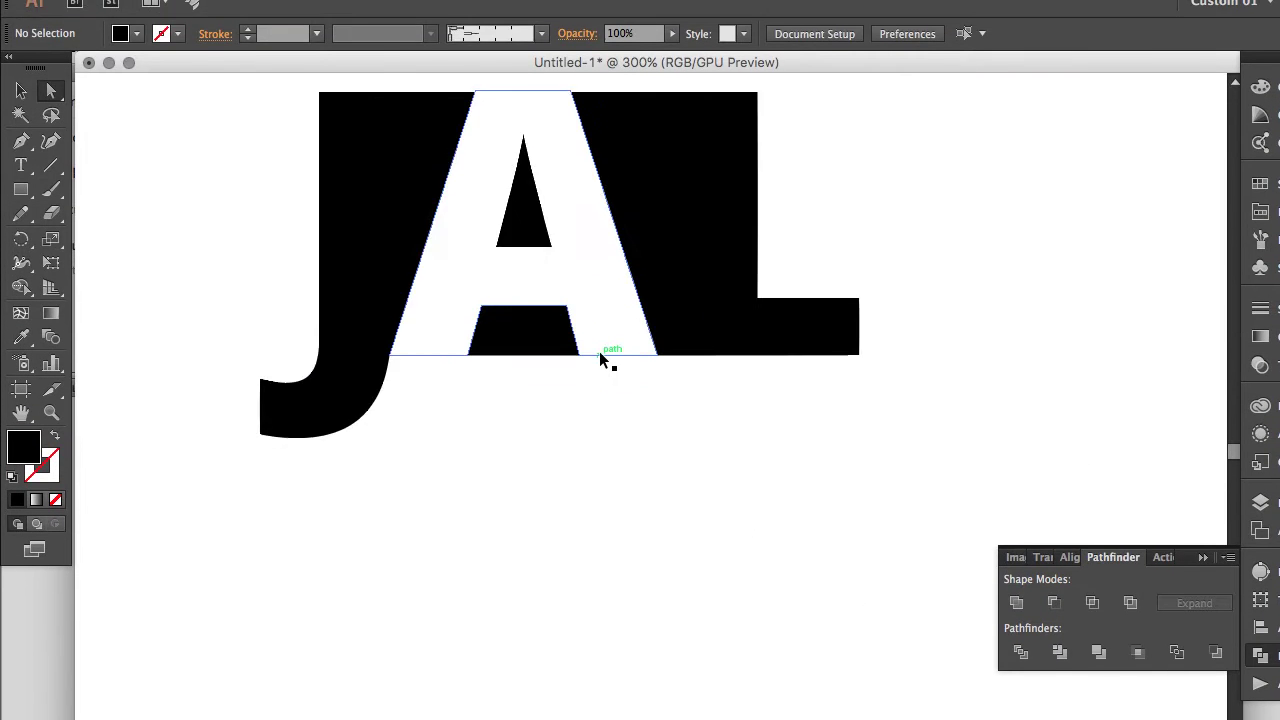
key("super+=")
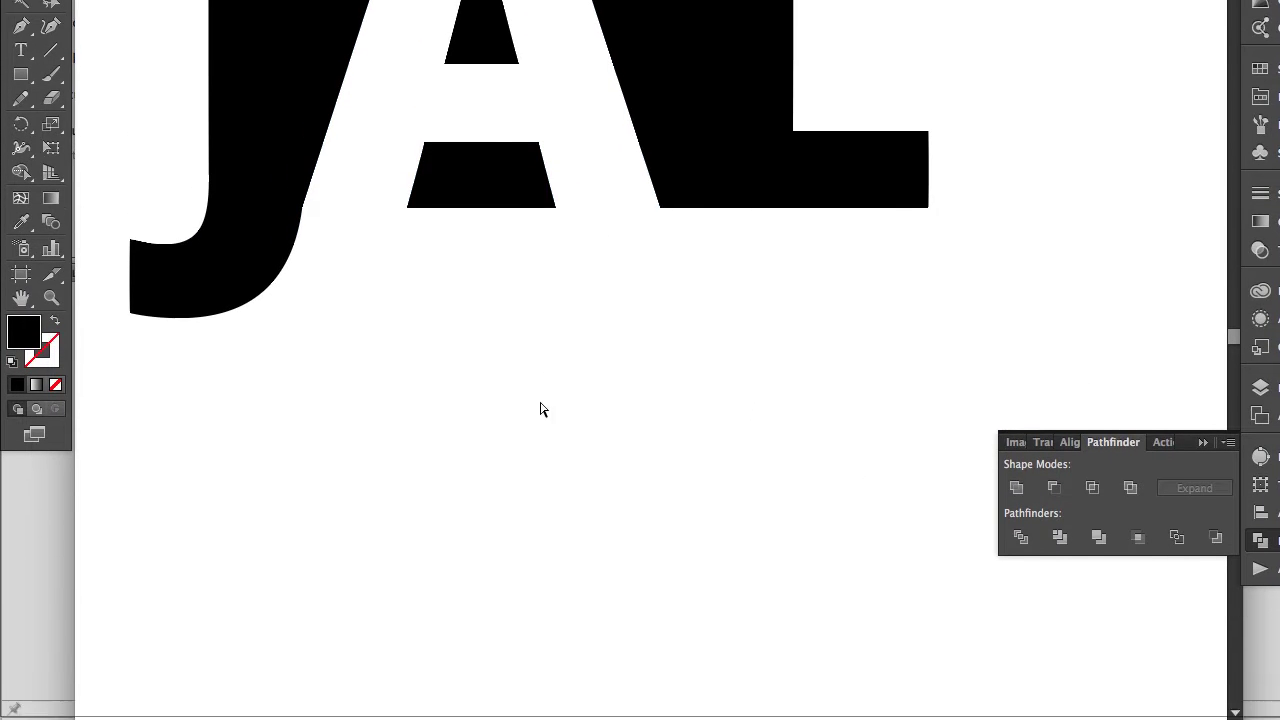
scroll(542, 516, "up", 3)
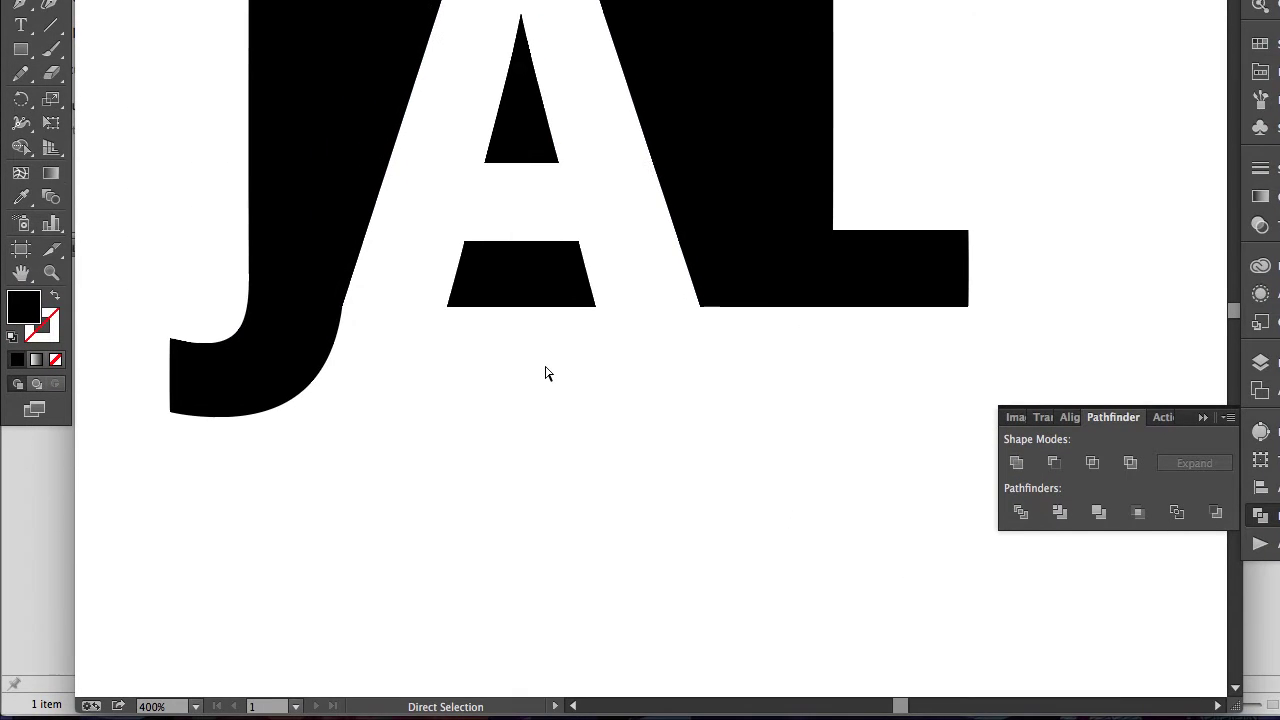
scroll(543, 371, "up", 1)
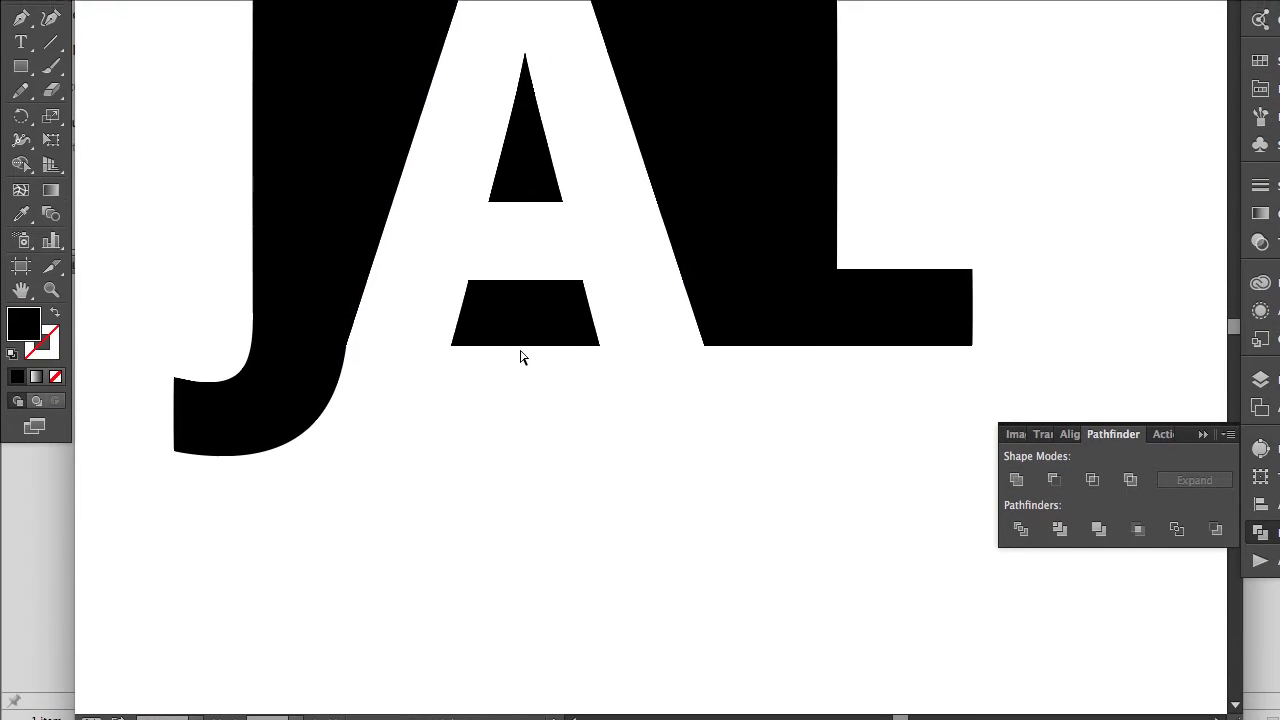
scroll(485, 276, "up", 1)
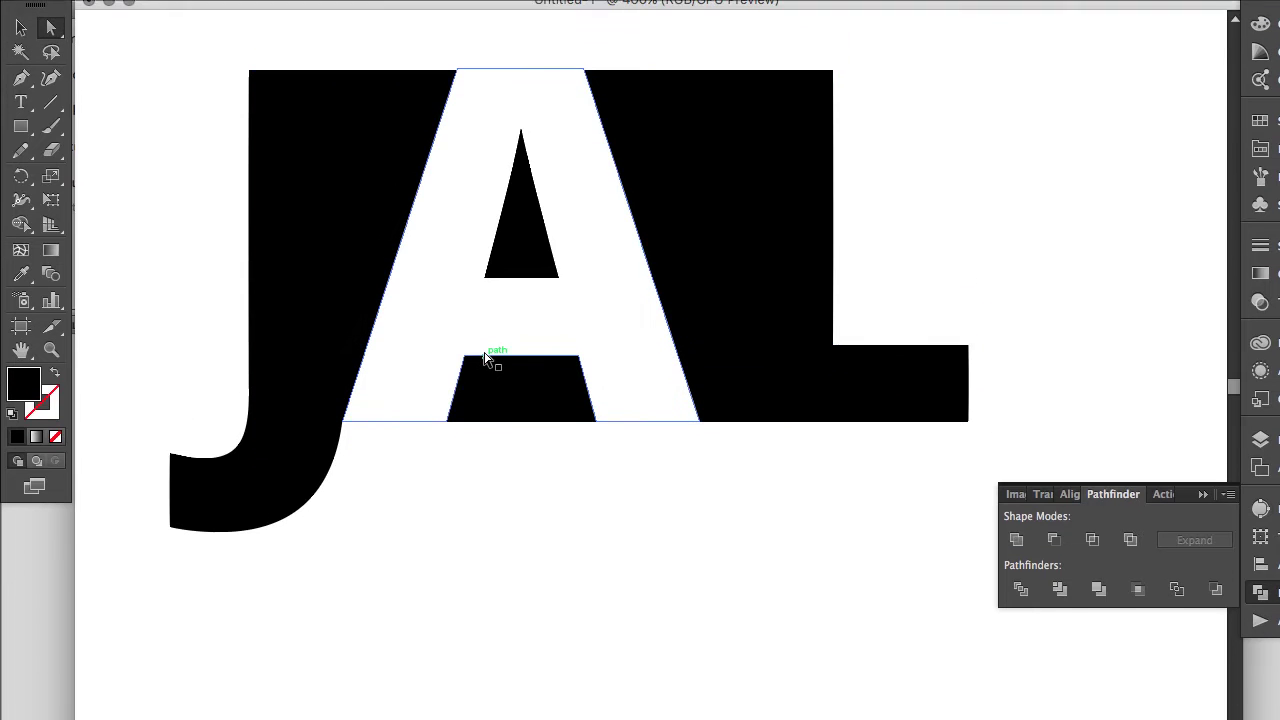
key("super+minus")
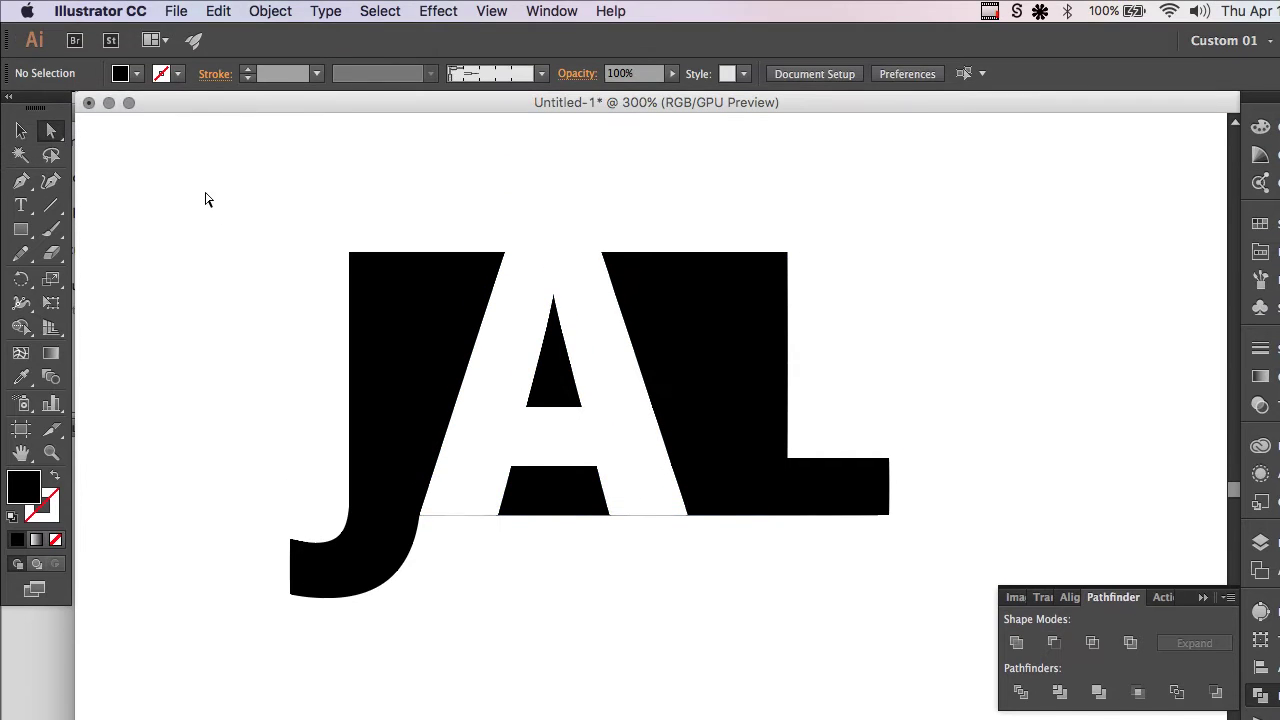
left_click_drag(204, 18, 825, 411)
left_click_drag(825, 505, 968, 559)
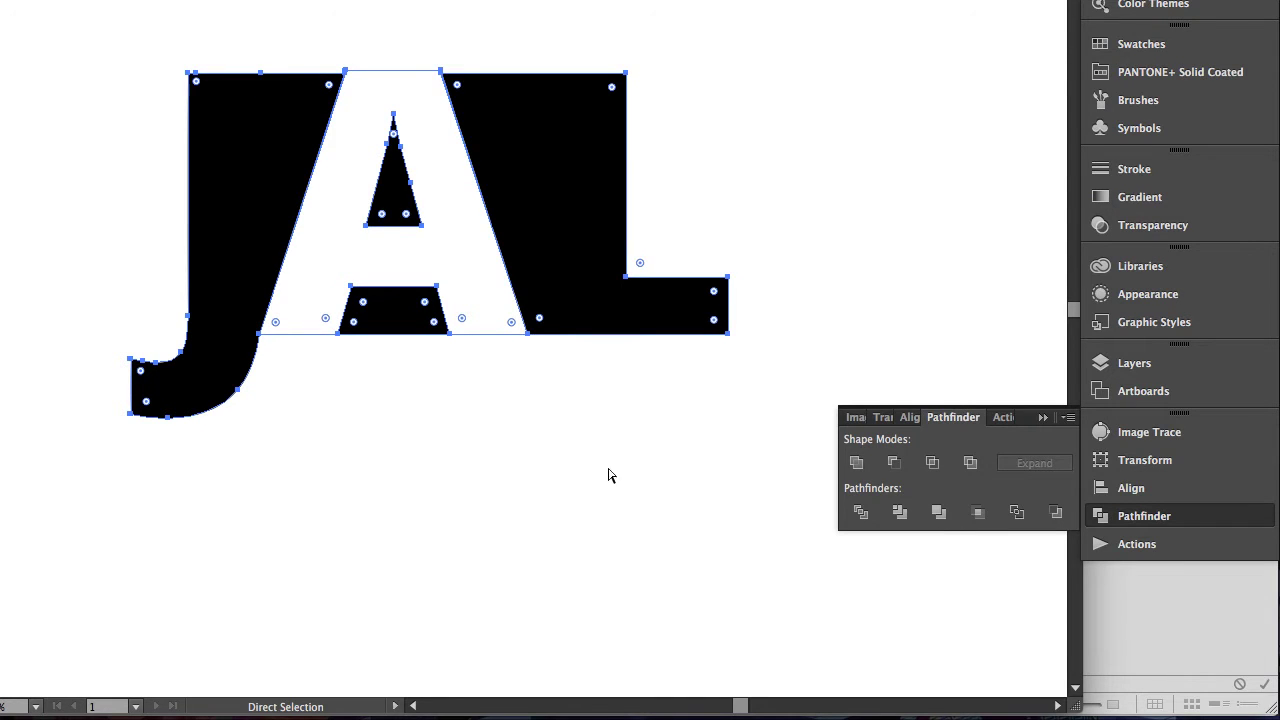
- Try deleting individual segments of the white A's path and undo the deletions
left_click(543, 343)
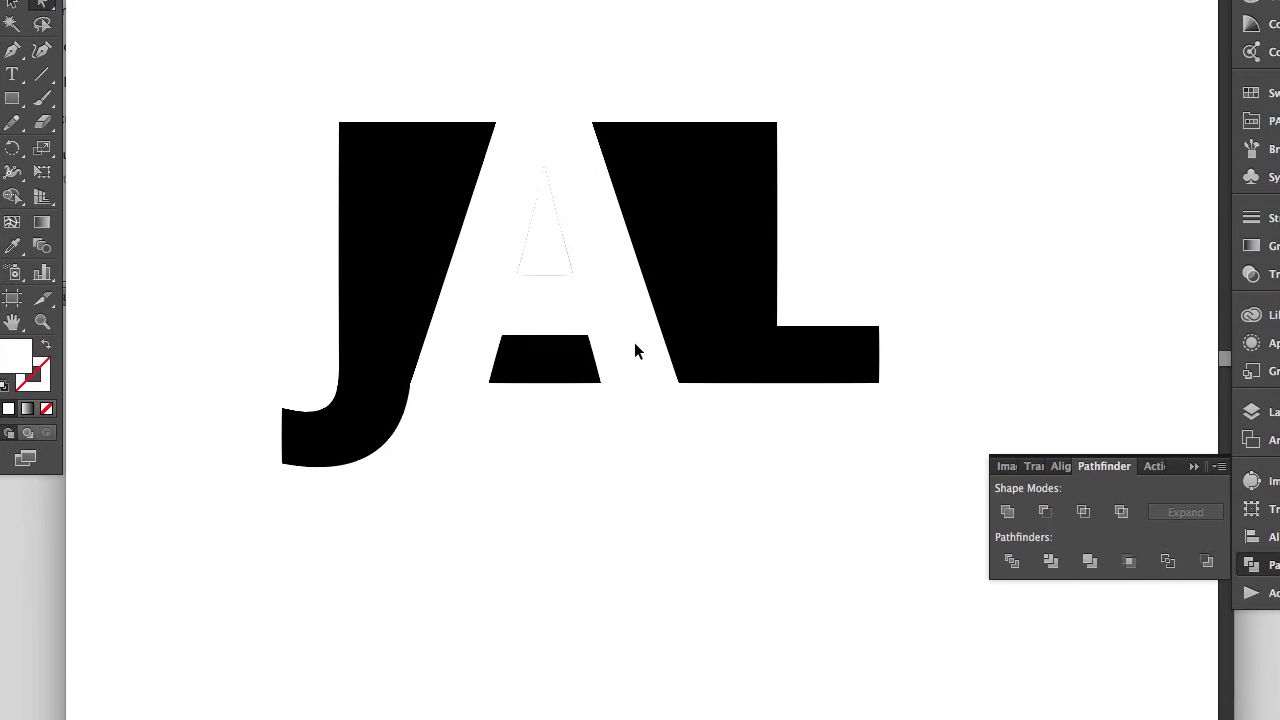
key("super+z")
key("super+z")
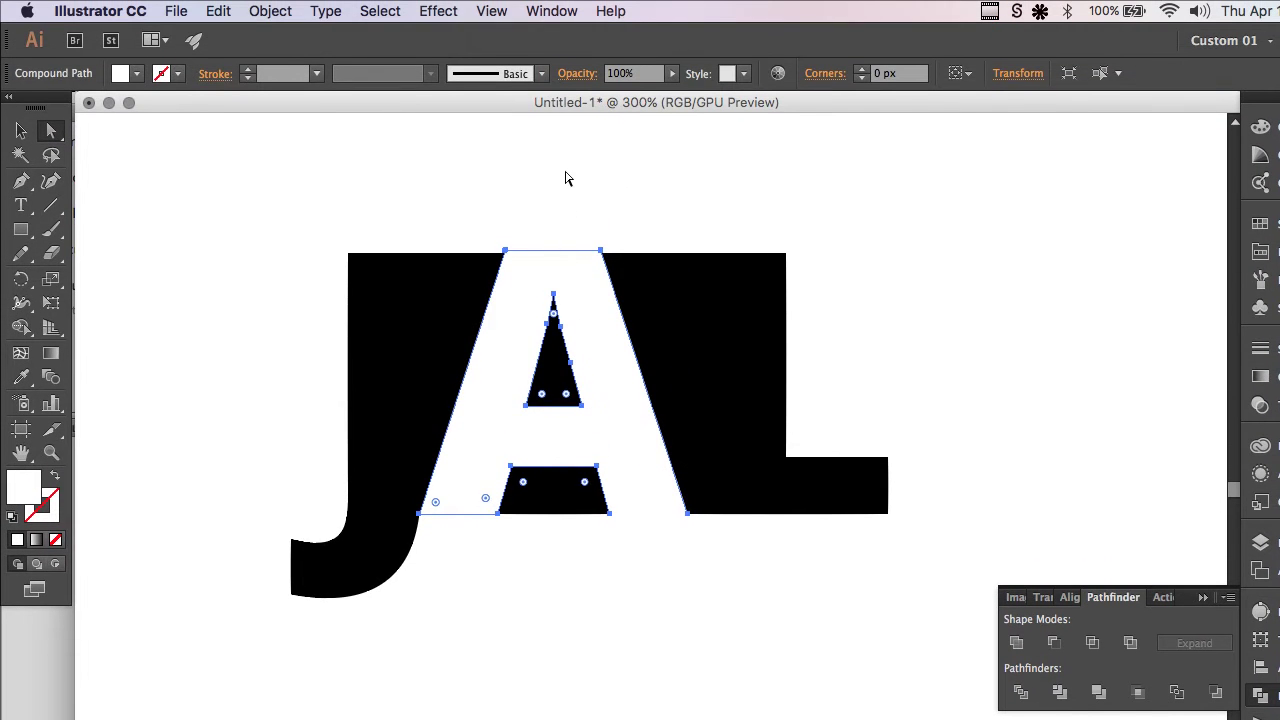
left_click(540, 256)
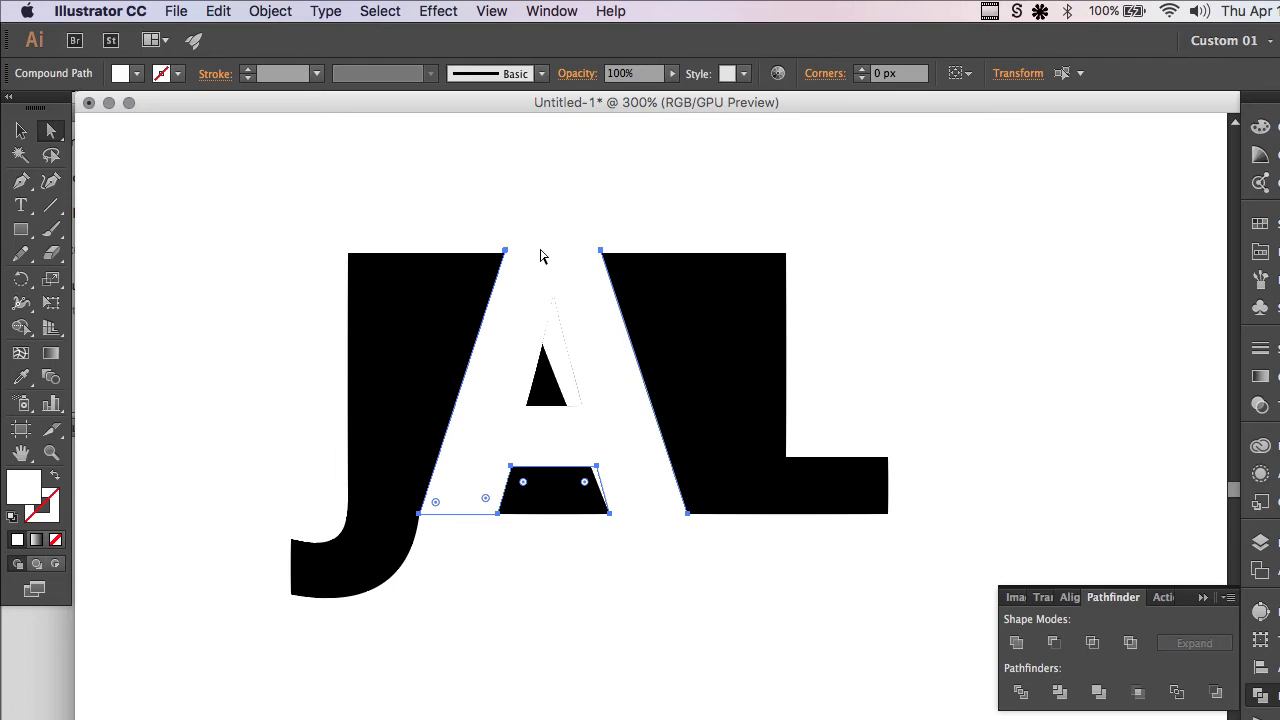
key("super+z")
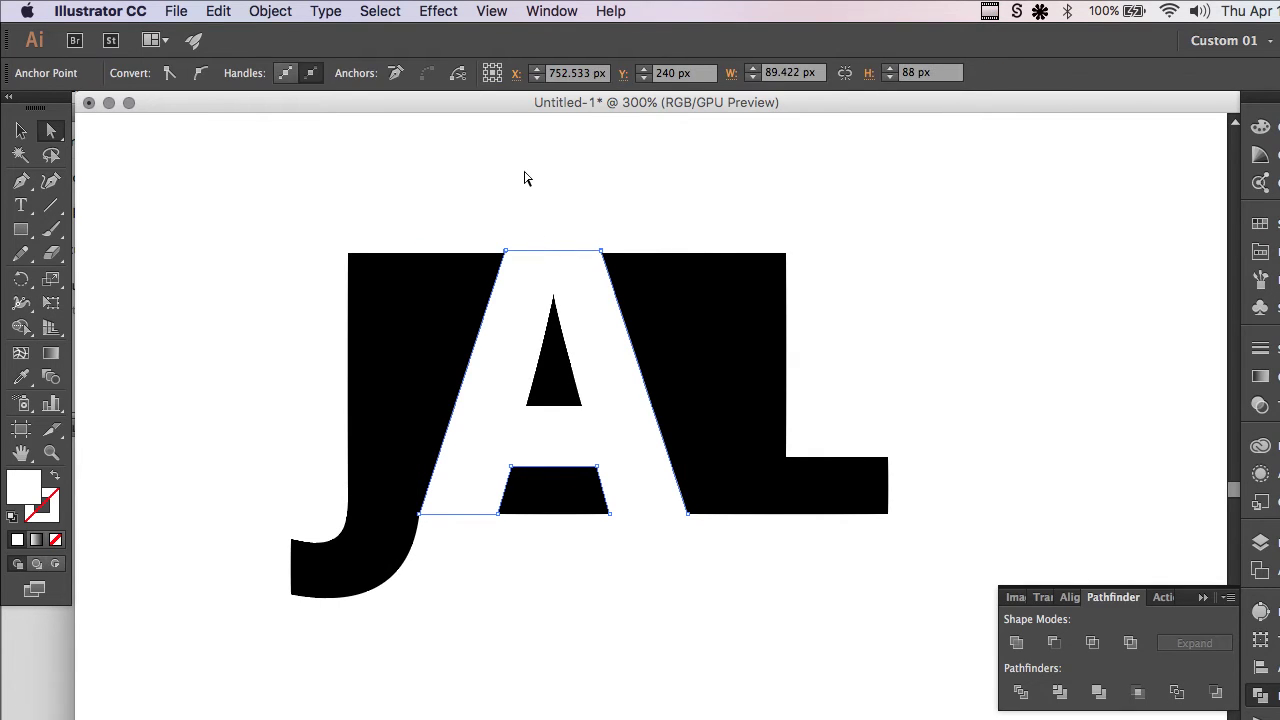
left_click(577, 264)
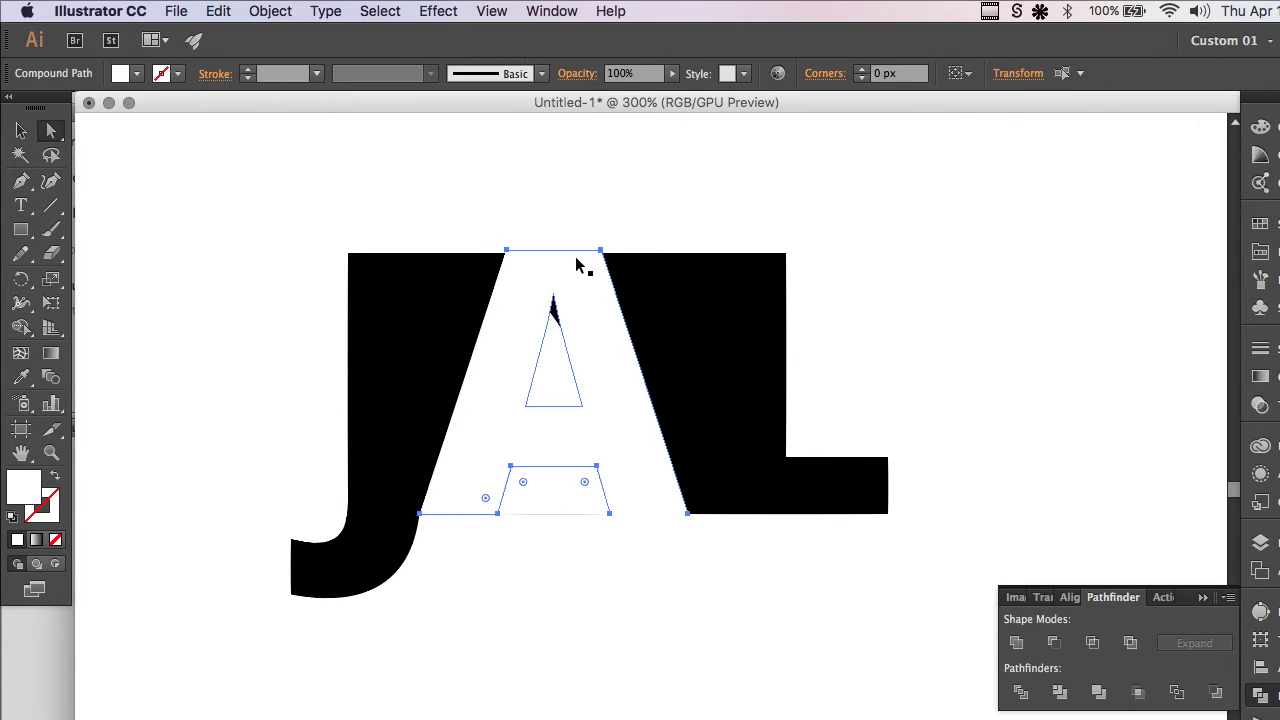
key("super+z")
- Select the entire white A compound path between the black J and L pieces
left_click(510, 618)
left_click(452, 514)
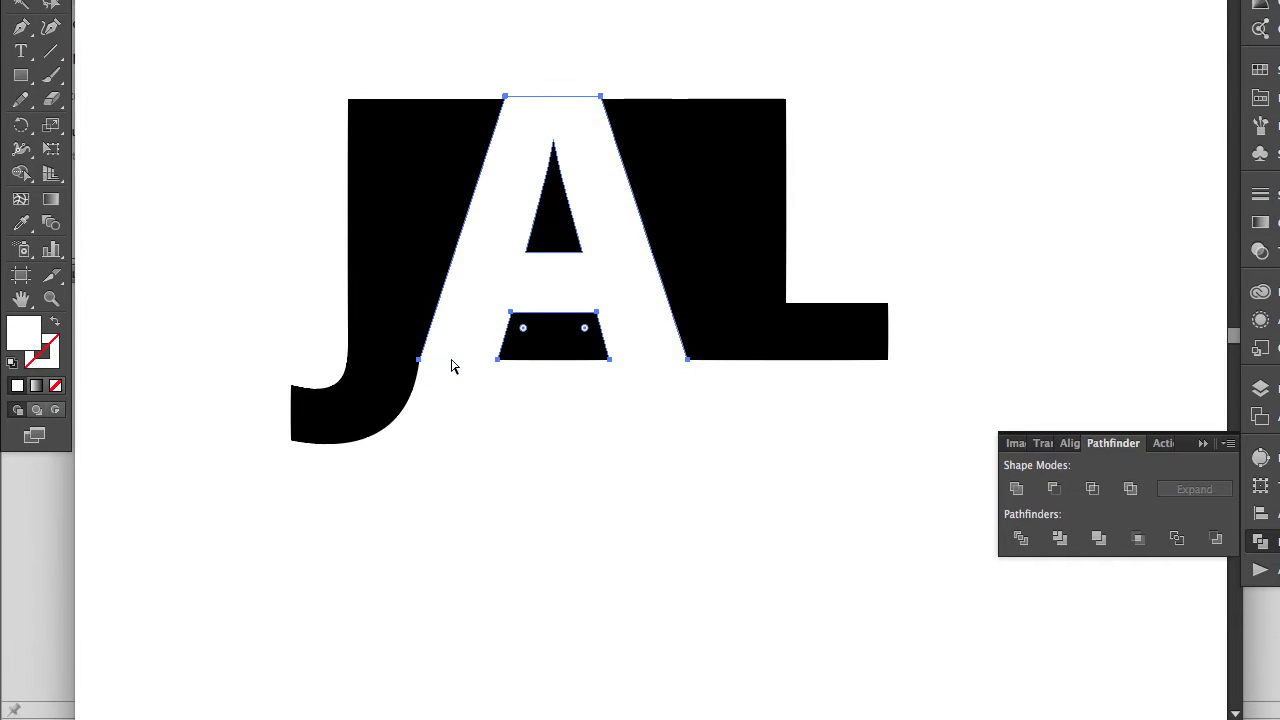
left_click(462, 370)
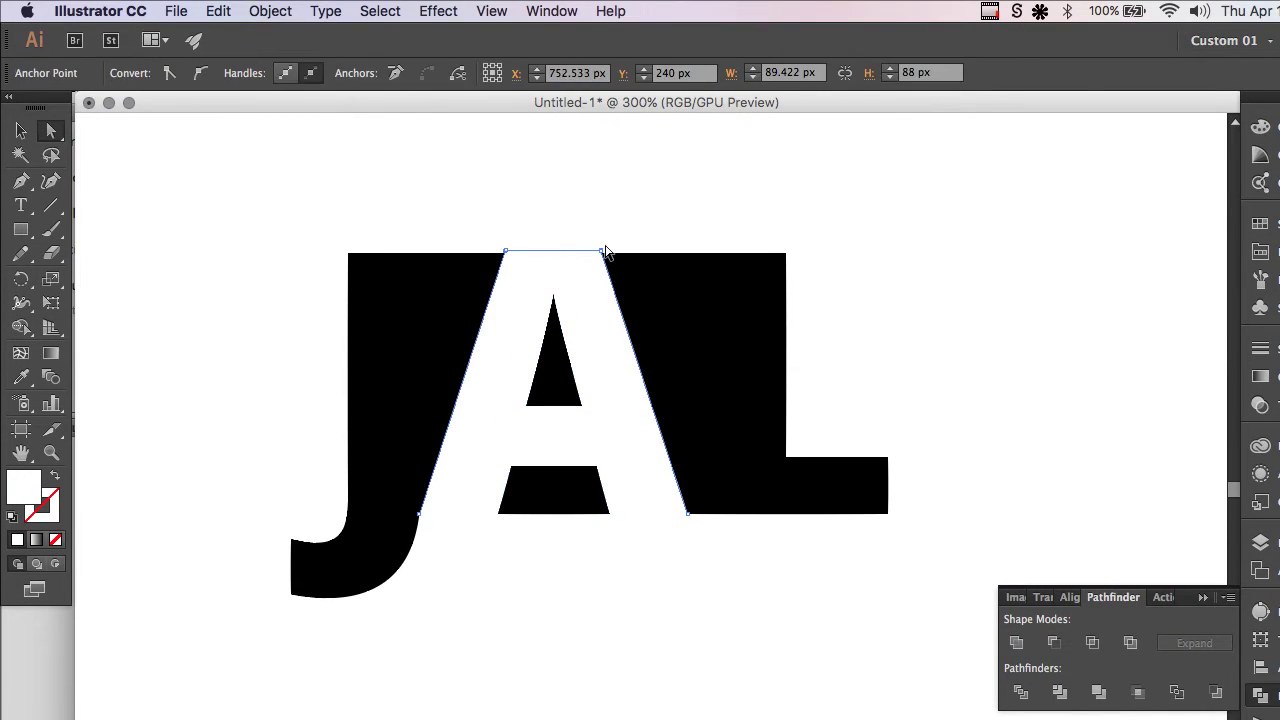
key("super+z")
key("super+shift+z")
key("super+equal")
key("super+equal")
scroll(554, 209, "up", 4)
left_click(562, 222)
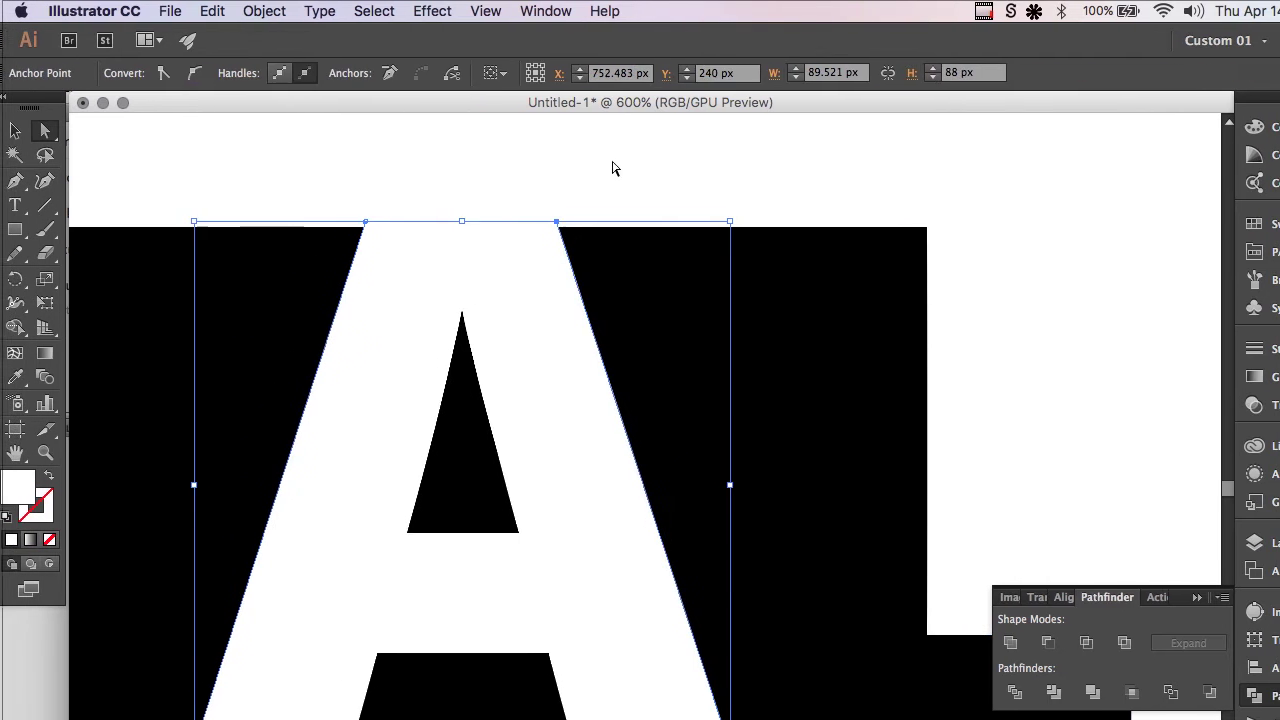
left_click(537, 203)
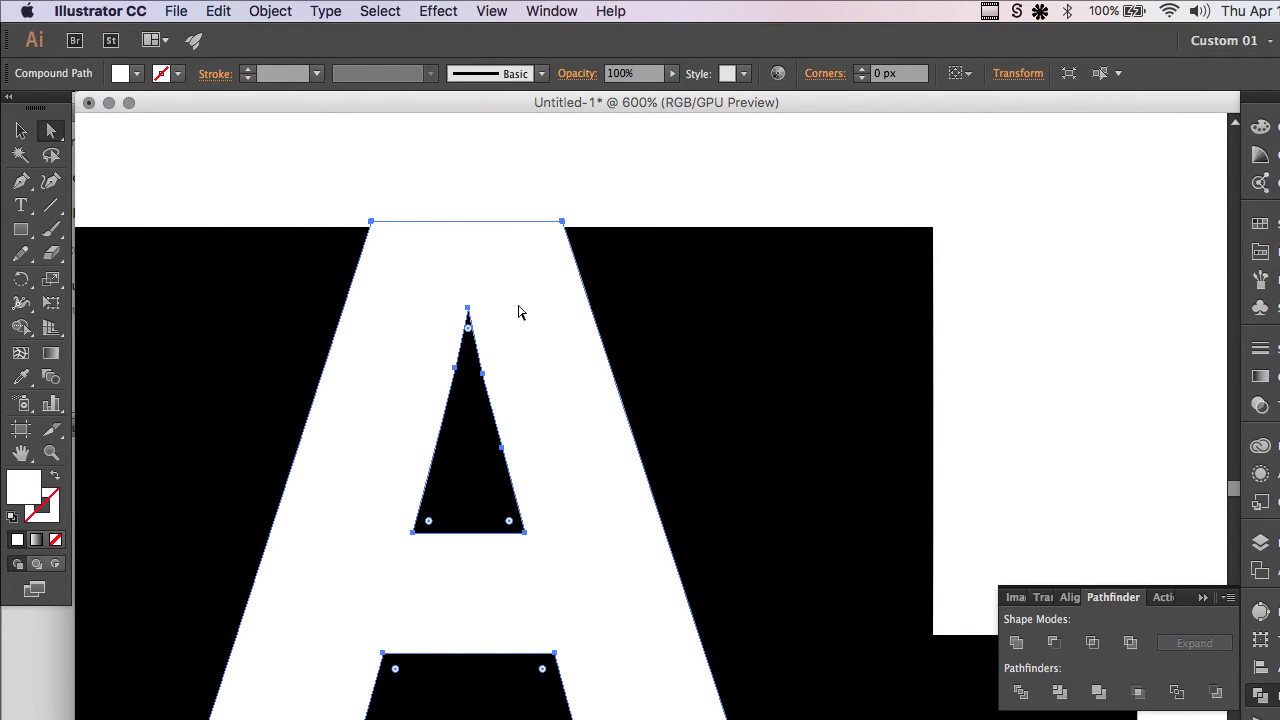
- Delete the white A and move the remaining black monogram pieces off the artboard onto the gray pasteboard above it
key("super+minus")
key("super+minus")
key("super+minus")
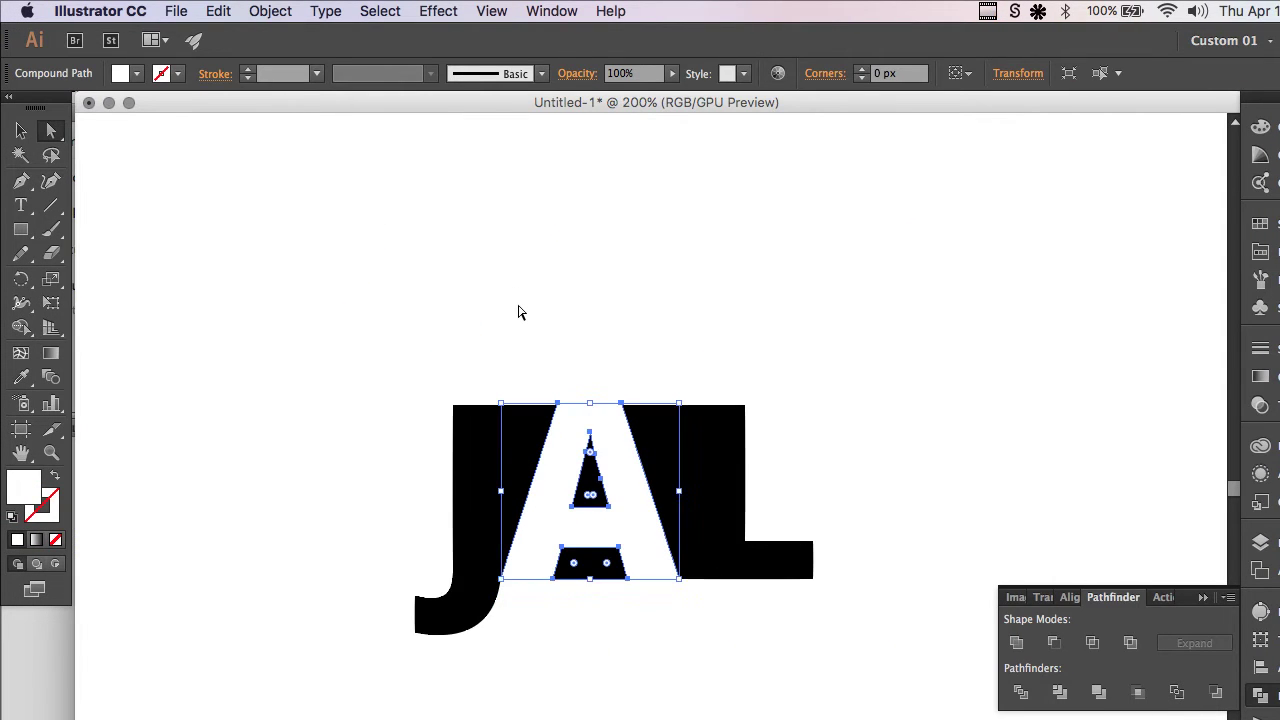
key("super+minus")
key("super+minus")
key("super+minus")
key("v")
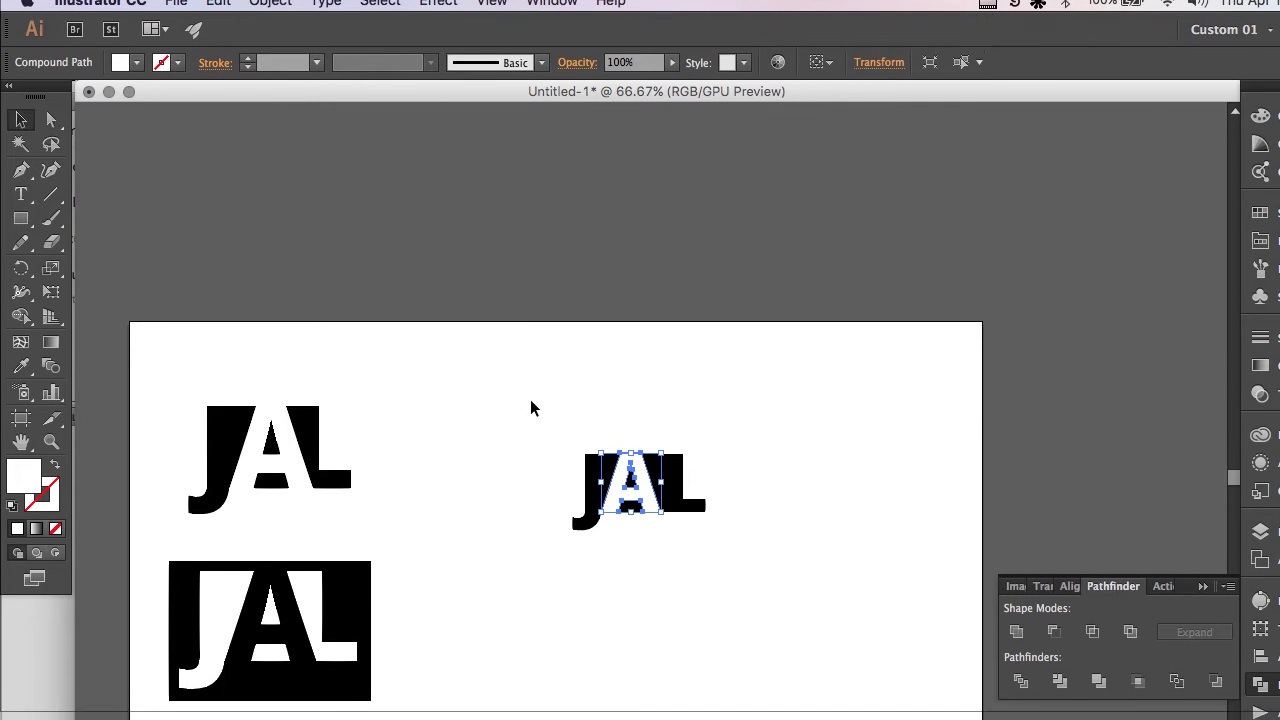
left_click_drag(645, 463, 776, 534)
left_click_drag(660, 432, 663, 196)
left_click(655, 358)
key("super+plus")
key("super+plus")
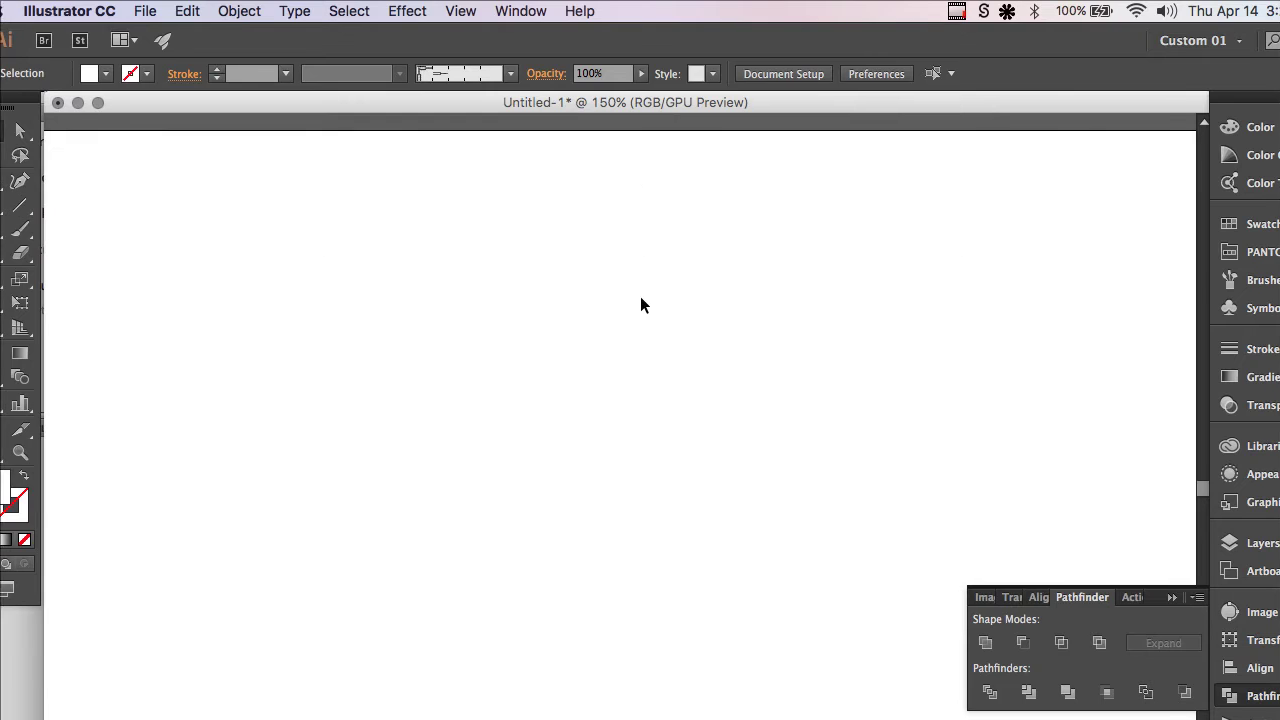
scroll(640, 305, "up", 10)
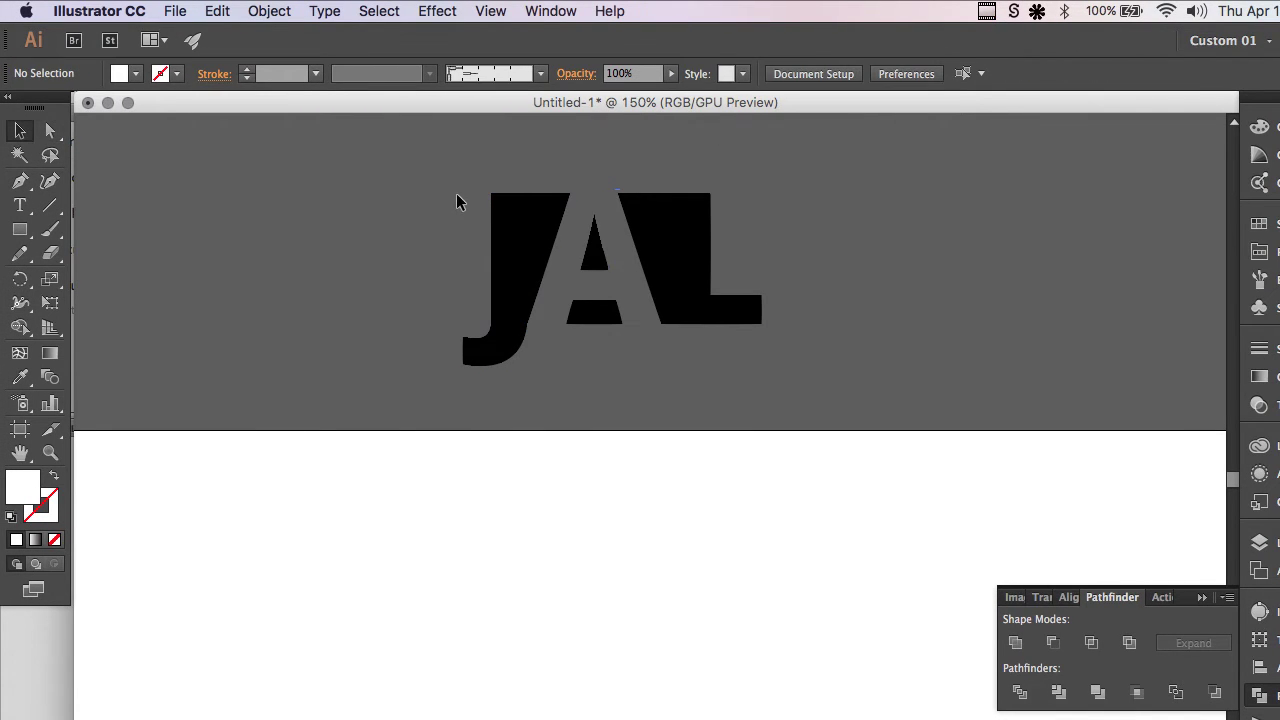
- Recolor all the black monogram pieces with a white fill and no stroke
left_click_drag(389, 173, 790, 405)
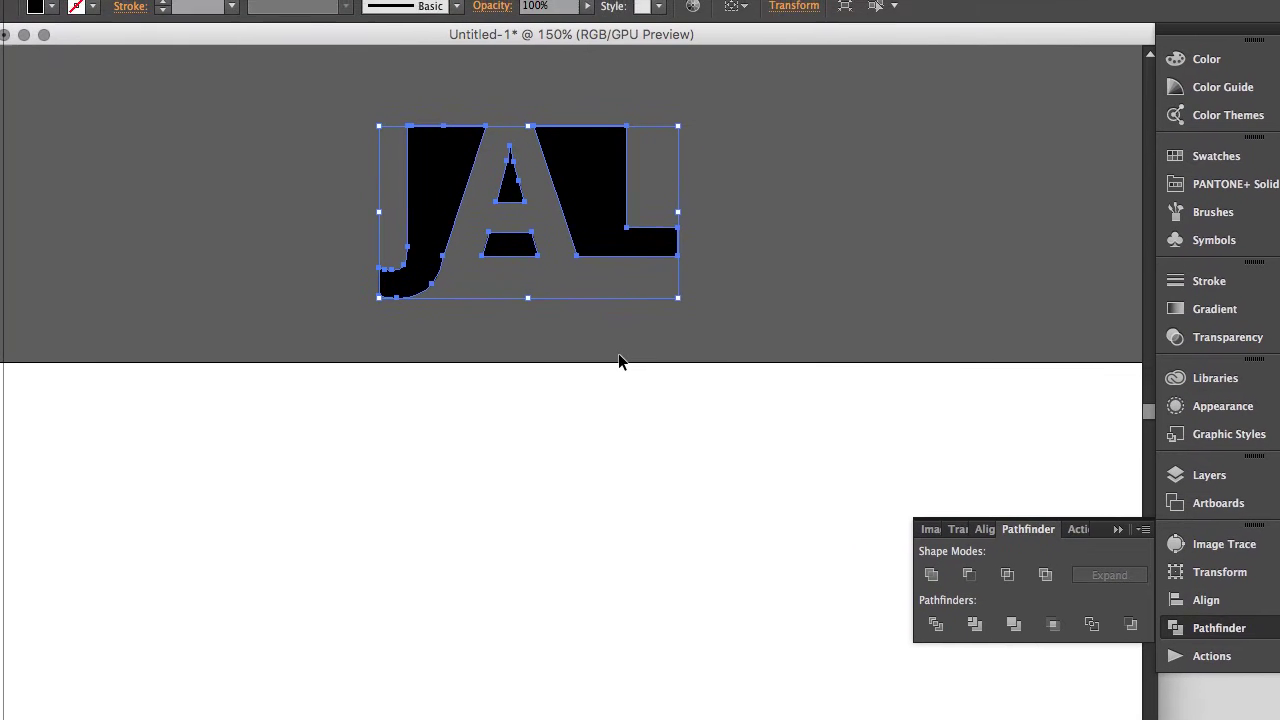
key("d")
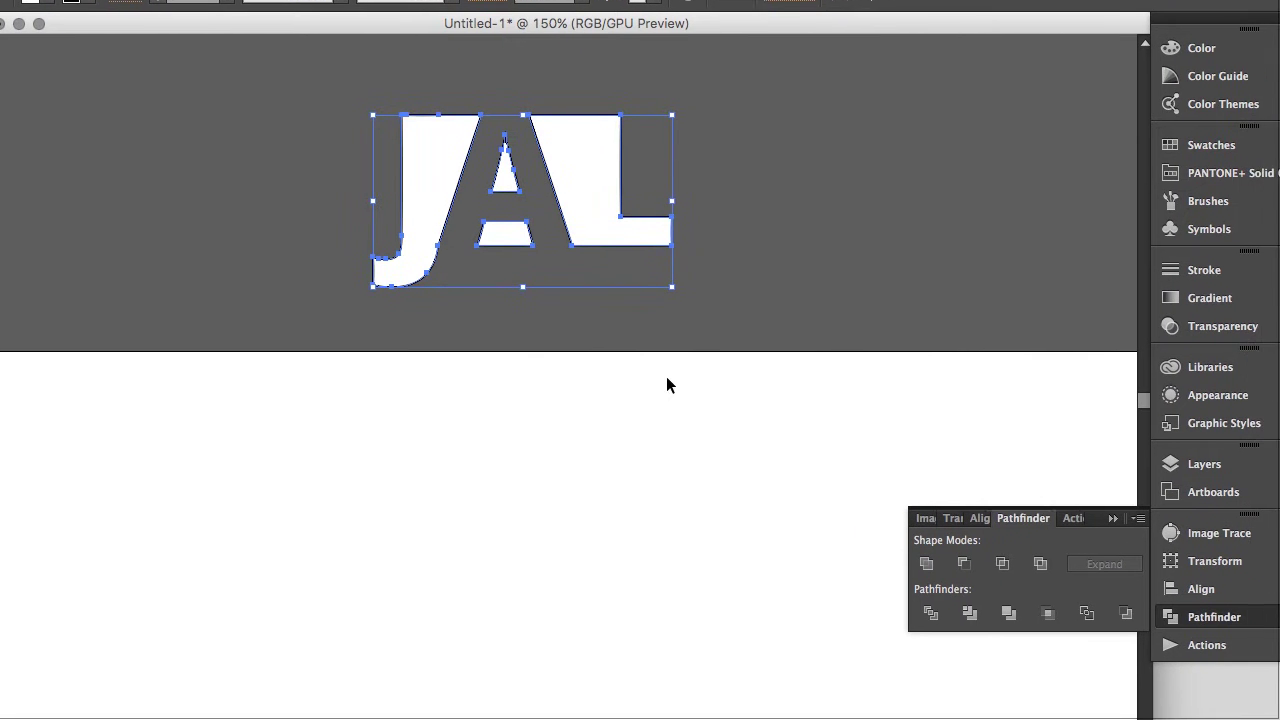
left_click(686, 399)
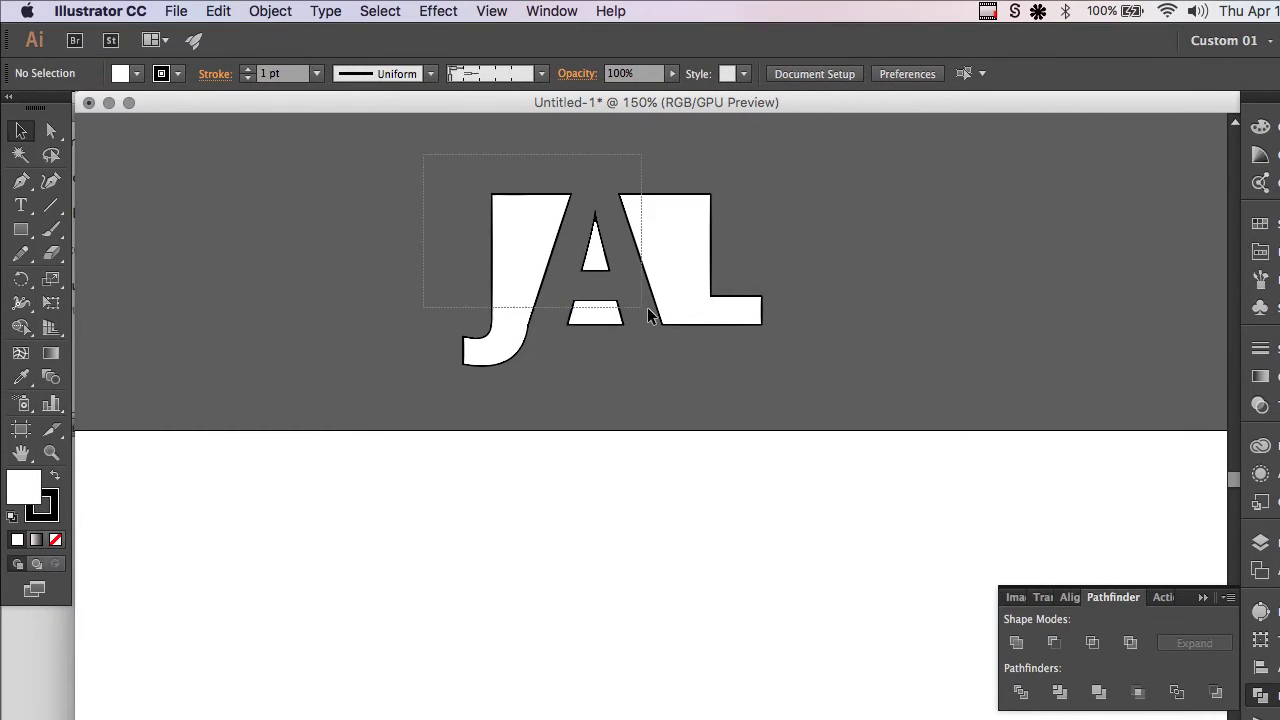
left_click_drag(648, 308, 815, 409)
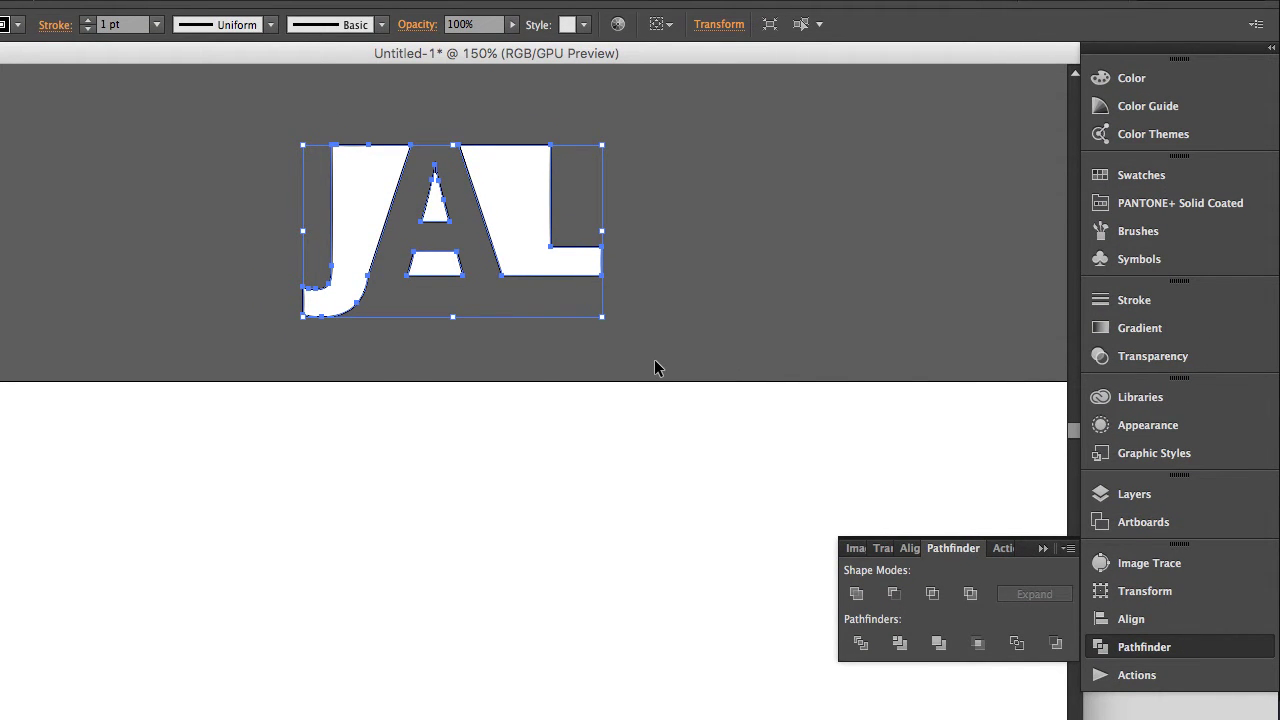
key("/")
left_click(714, 314)
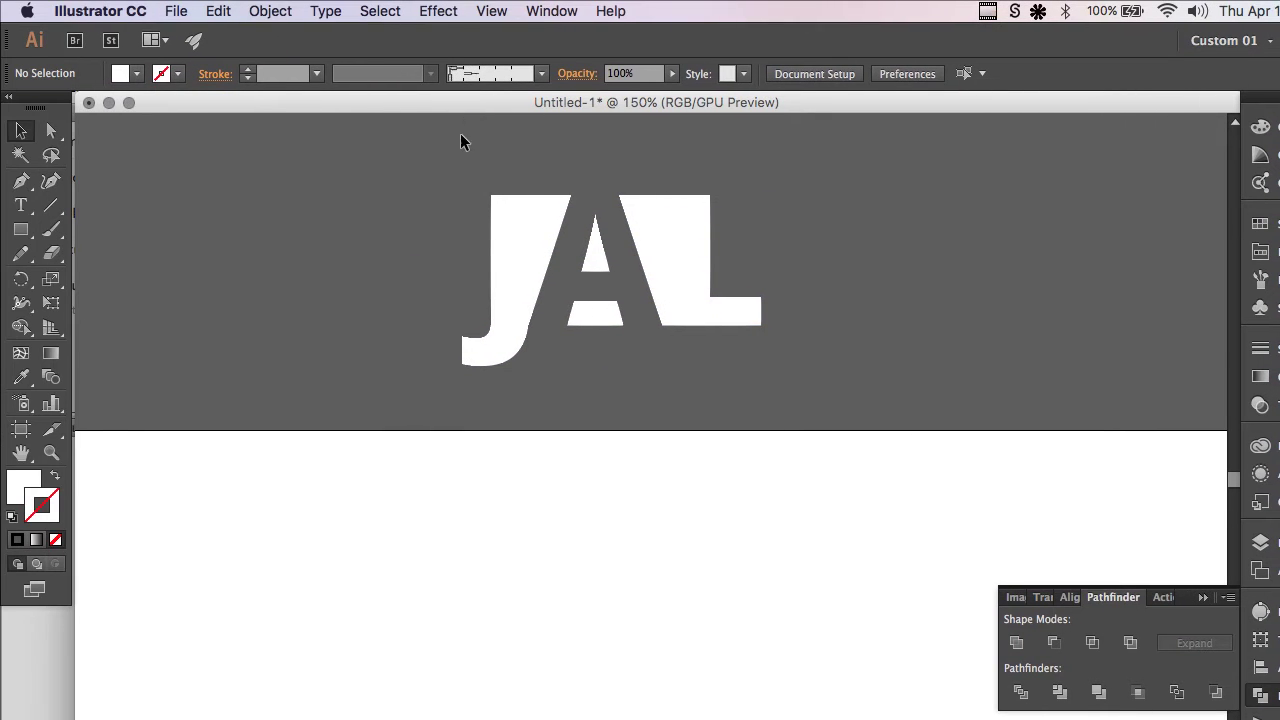
- Duplicate the white JAL monogram about 249 px to its right on the pasteboard
left_click_drag(632, 340, 640, 345)
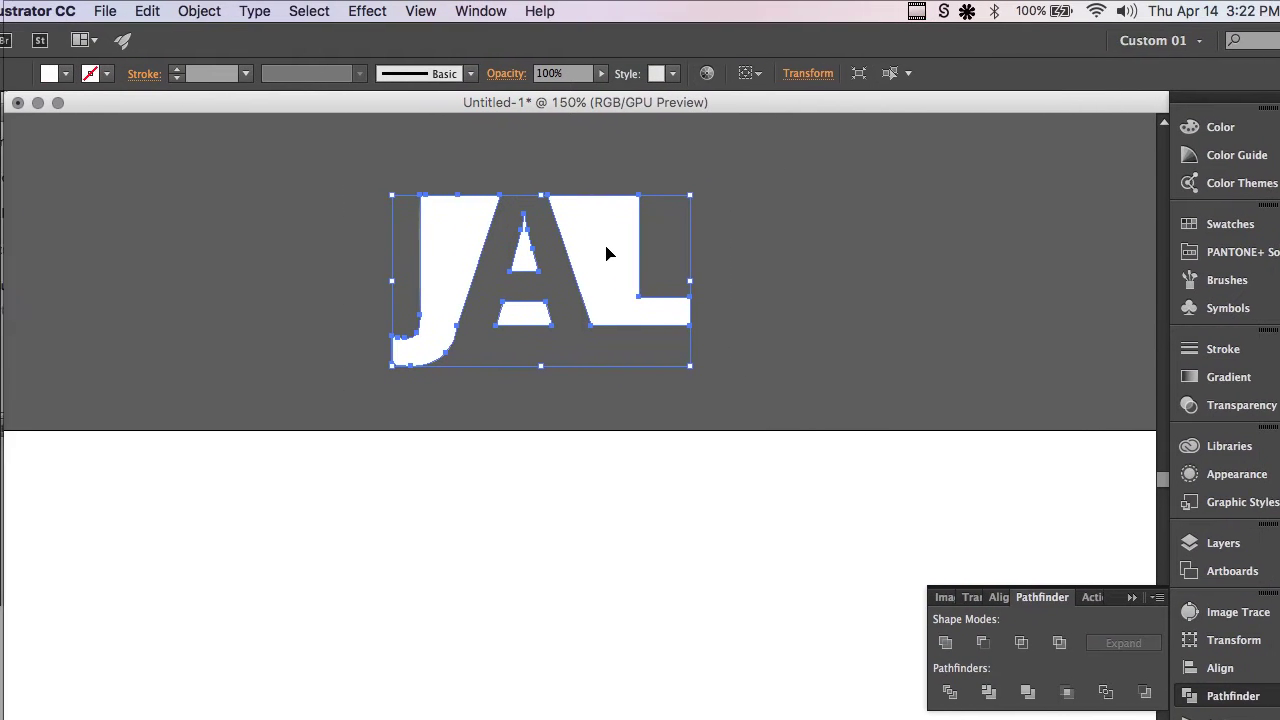
left_click_drag(681, 253, 898, 253)
left_click_drag(770, 253, 890, 255)
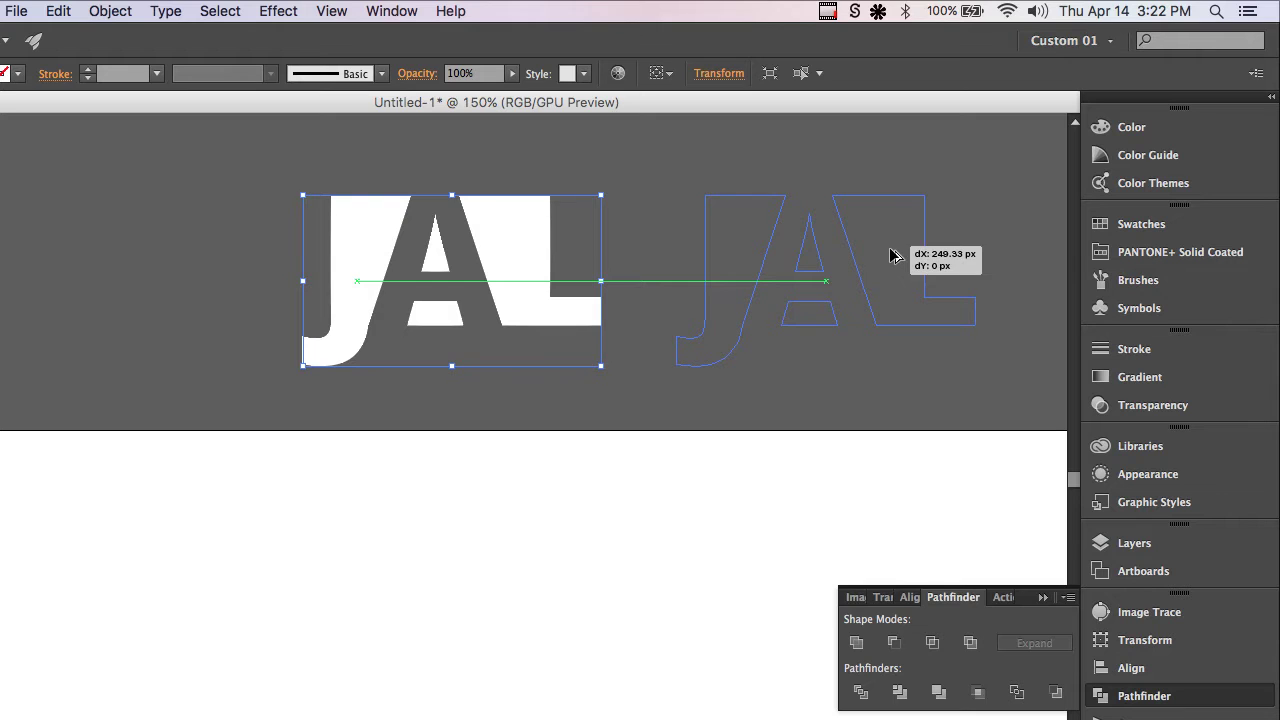
scroll(890, 255, "right", 2)
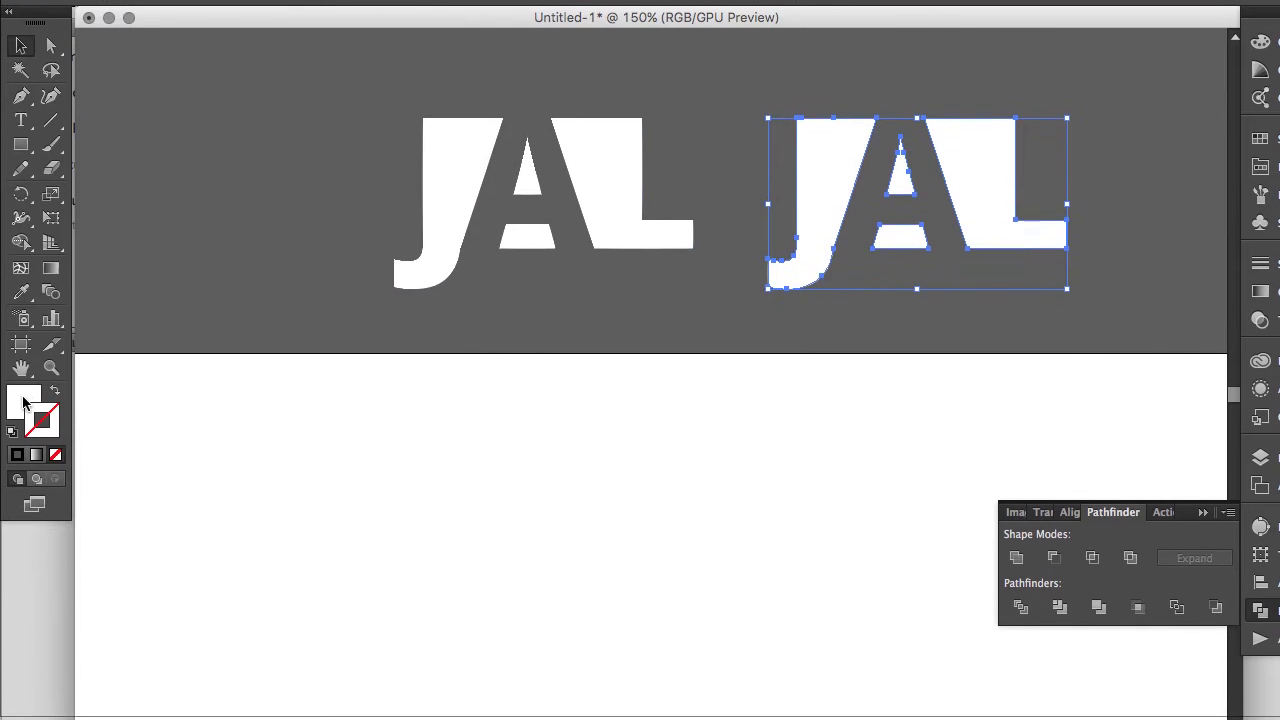
- Set the fill of the duplicated JAL monogram to red C10A0A
double_click(23, 486)
left_click(840, 363)
type("C10A0A")
key("Return")
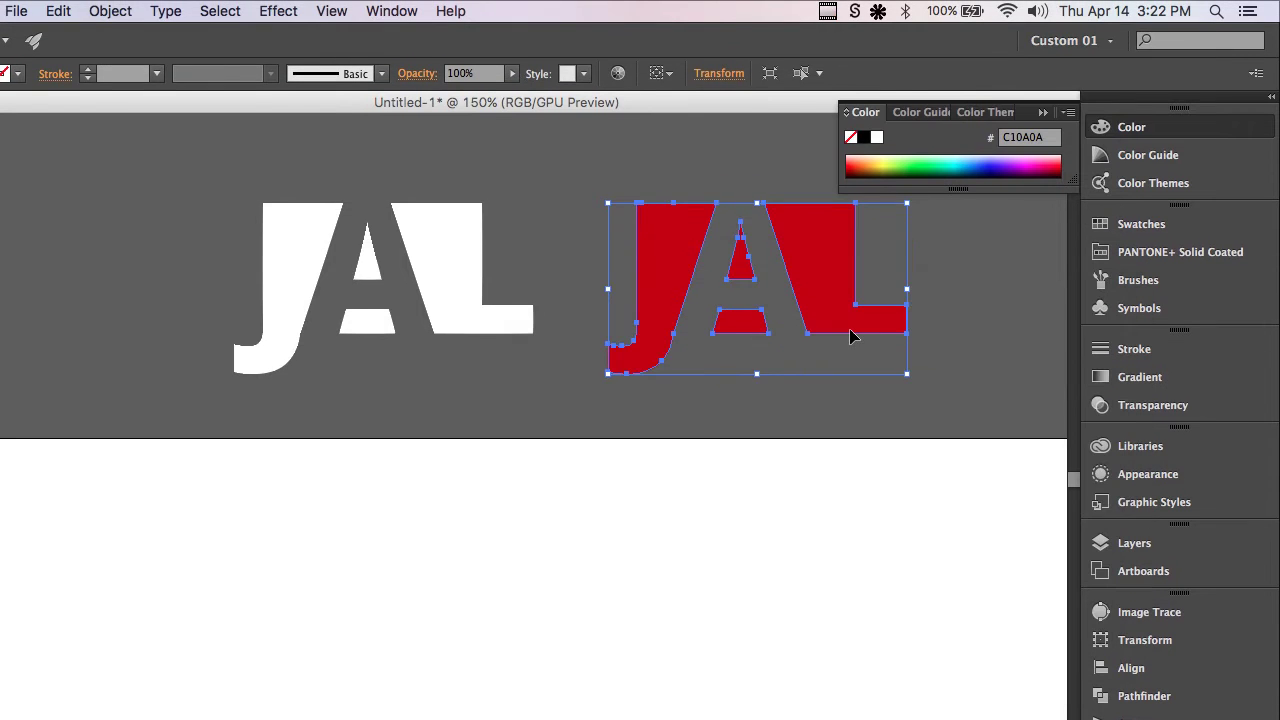
scroll(850, 337, "right", 2)
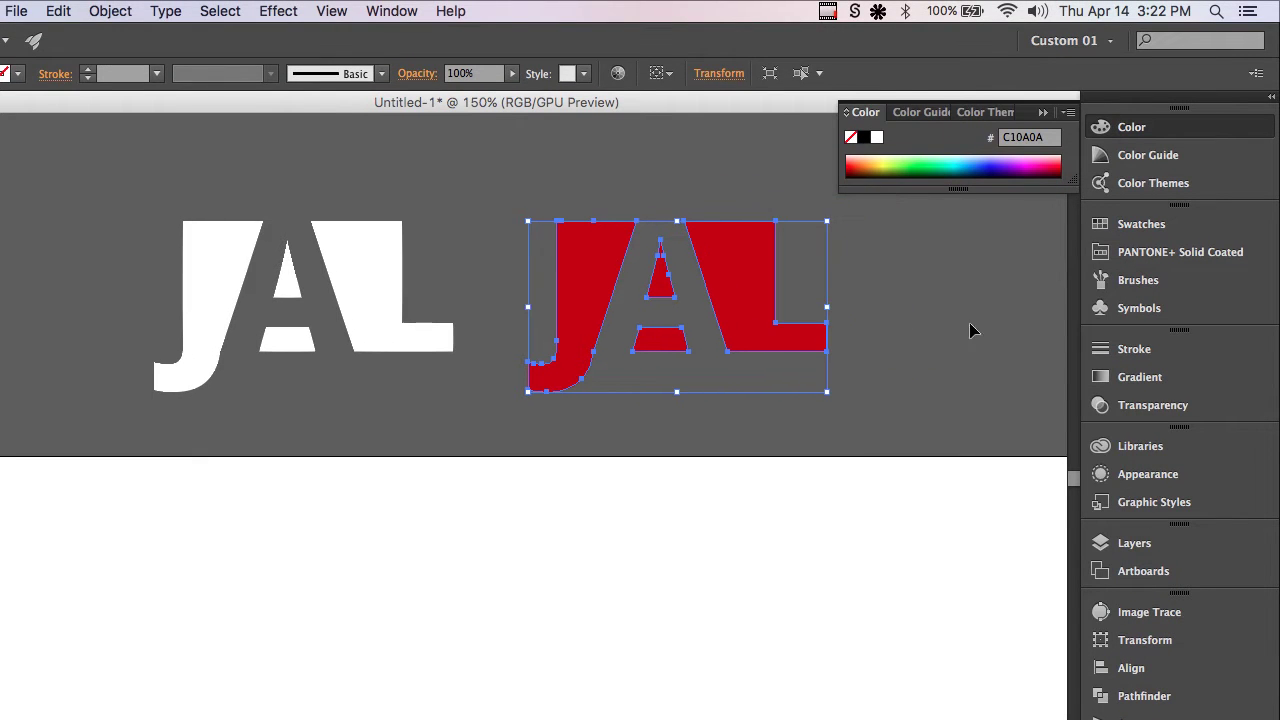
- Draw a rectangle about 237 by 139 px enclosing the red JAL monogram
left_click_drag(480, 186, 714, 404)
left_click(681, 436)
left_click(750, 265)
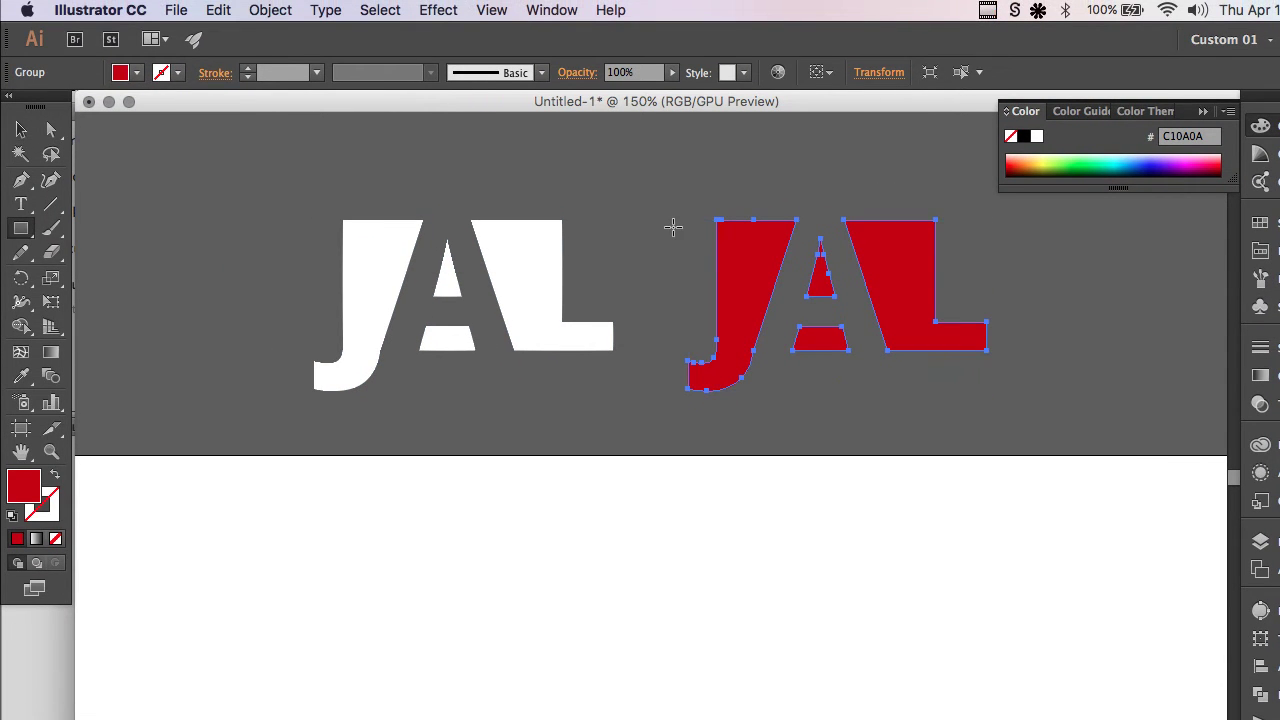
left_click_drag(659, 206, 1014, 414)
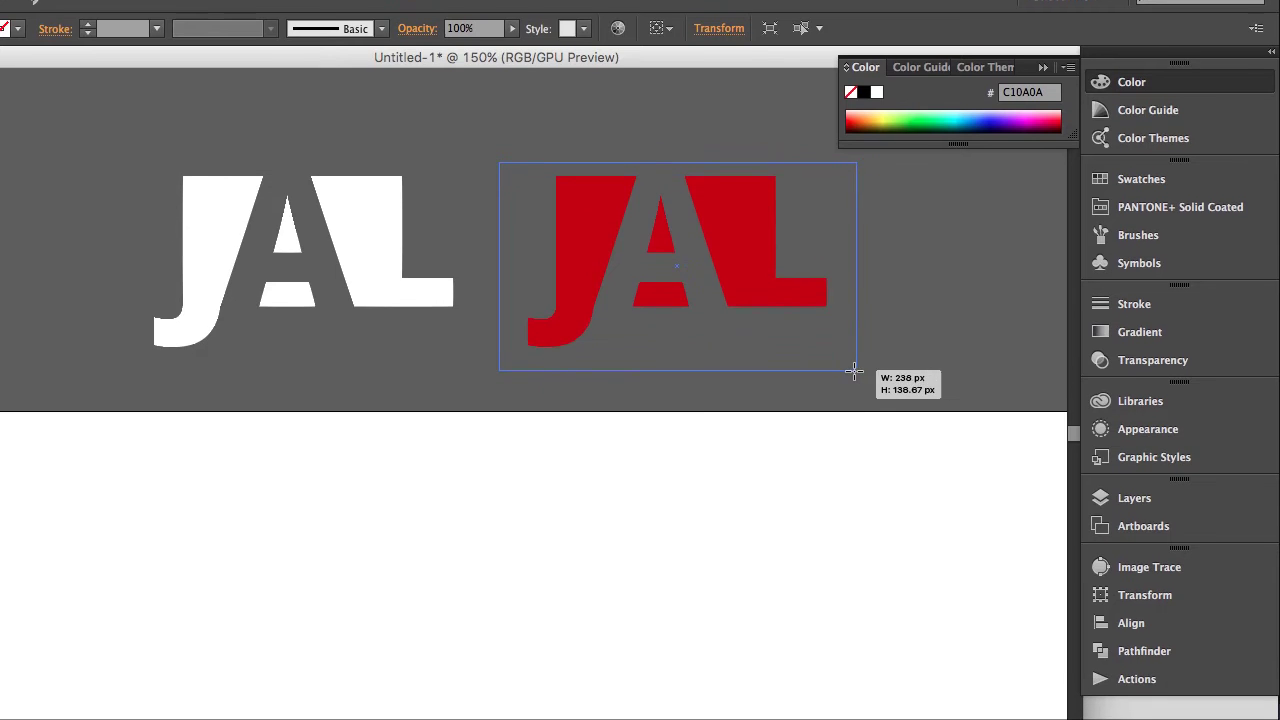
left_click_drag(854, 363, 854, 362)
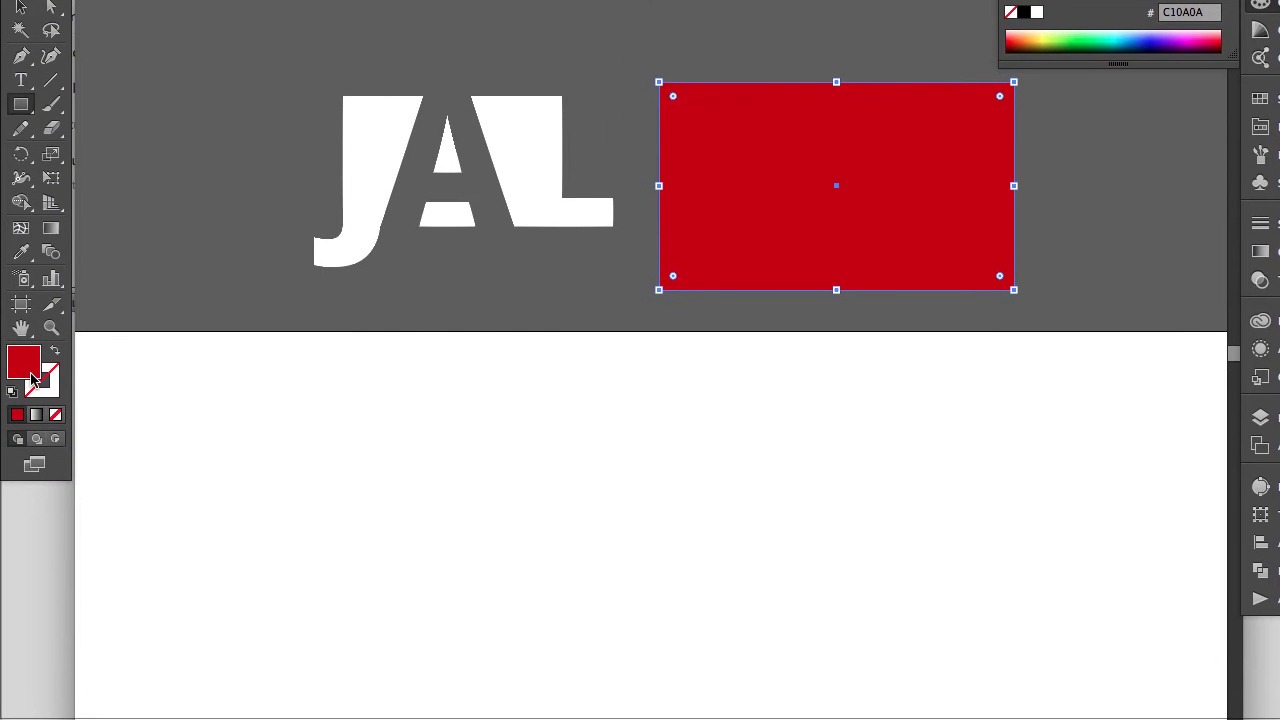
- Fill the rectangle with white FFFFFF behind the red monogram and nudge it up slightly
double_click(27, 394)
left_click_drag(817, 350, 709, 288)
key("Return")
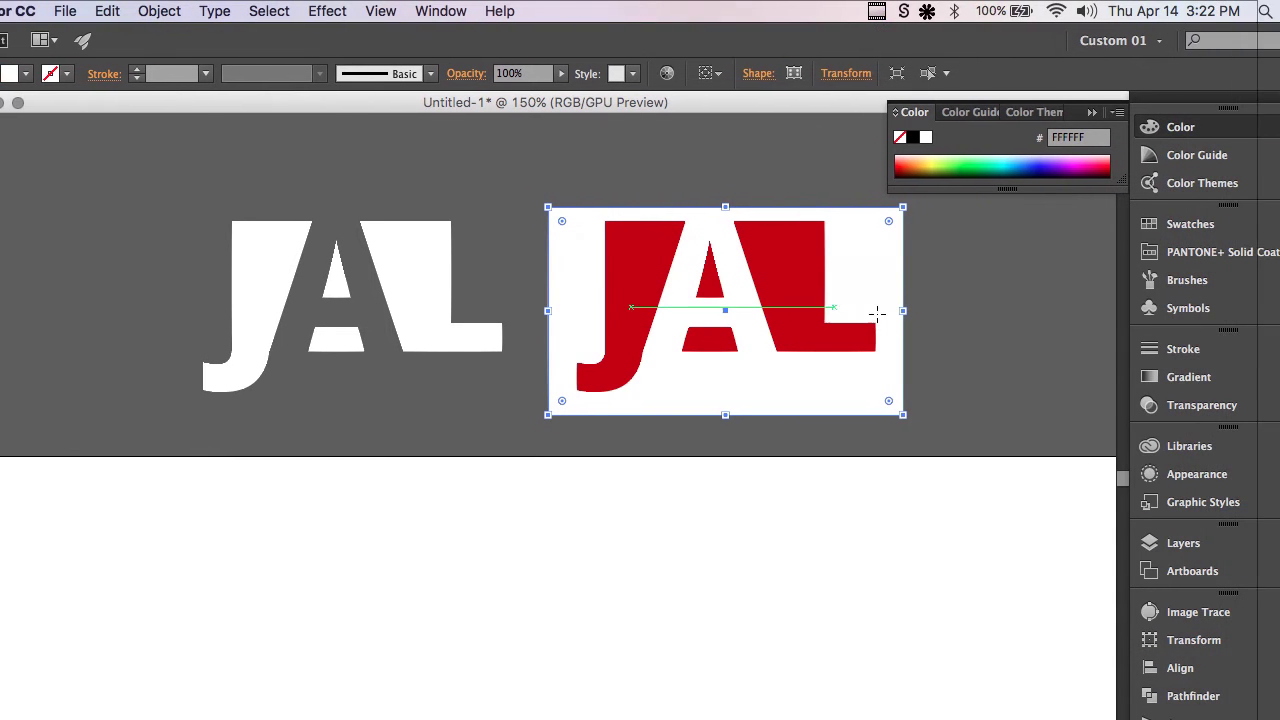
key("v")
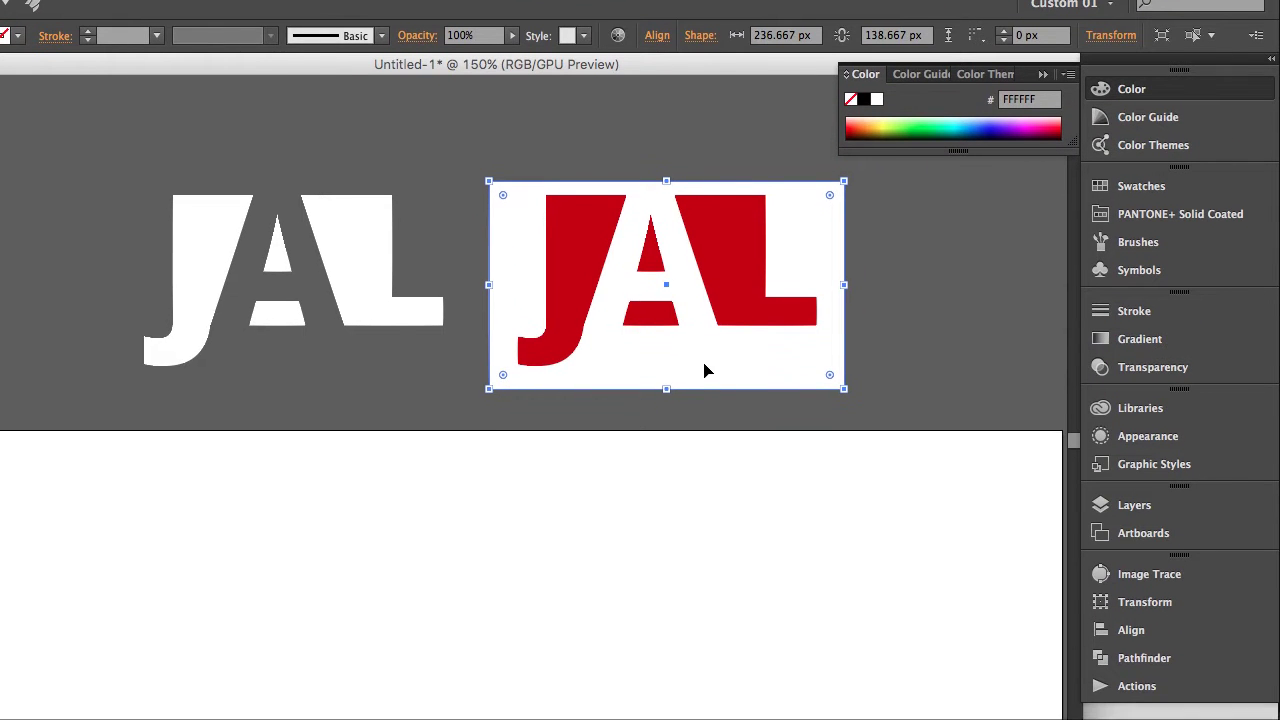
left_click_drag(704, 362, 704, 360)
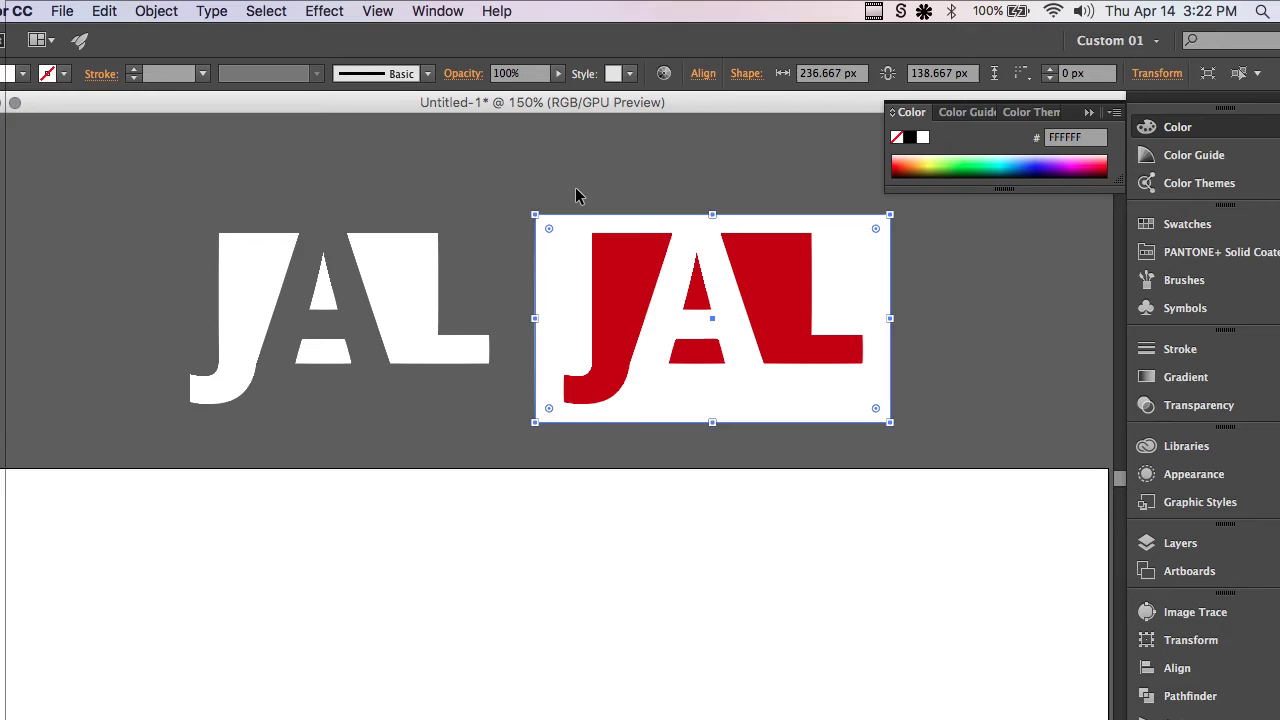
left_click(470, 151)
- Try the red monogram and its white rectangle together on the artboard and move them back onto the pasteboard
left_click_drag(567, 190, 848, 411)
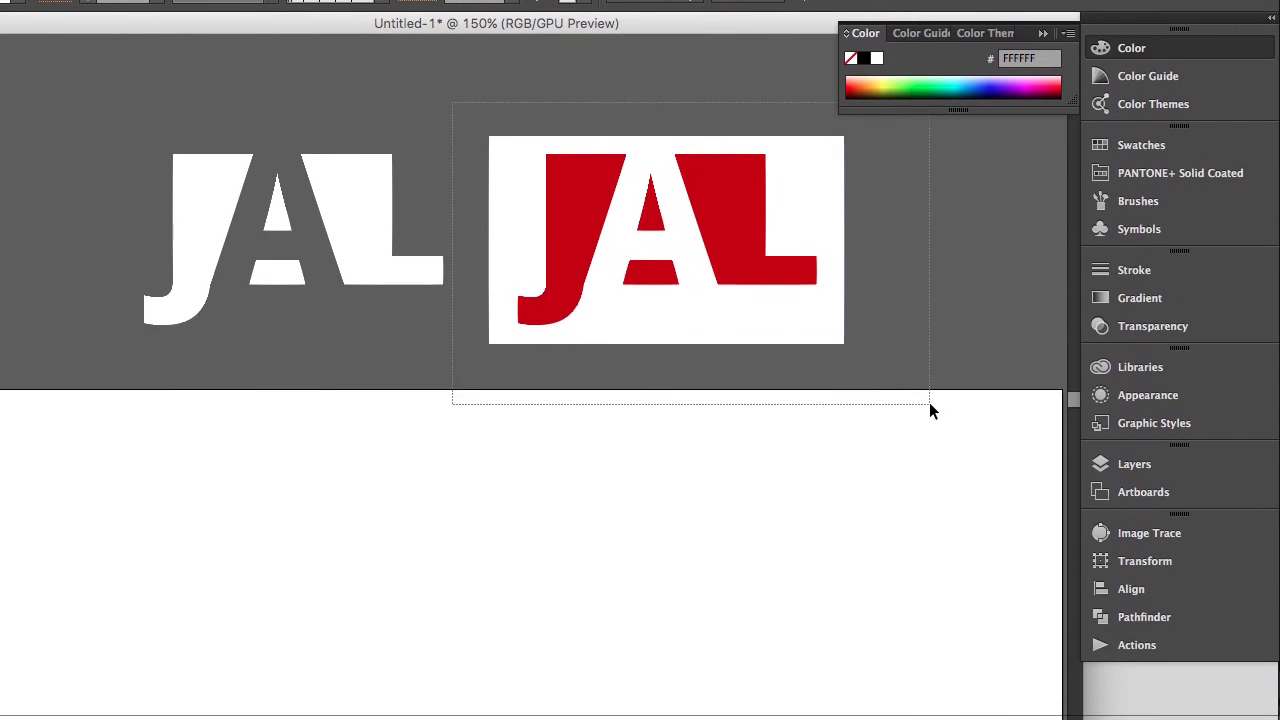
left_click_drag(733, 341, 674, 662)
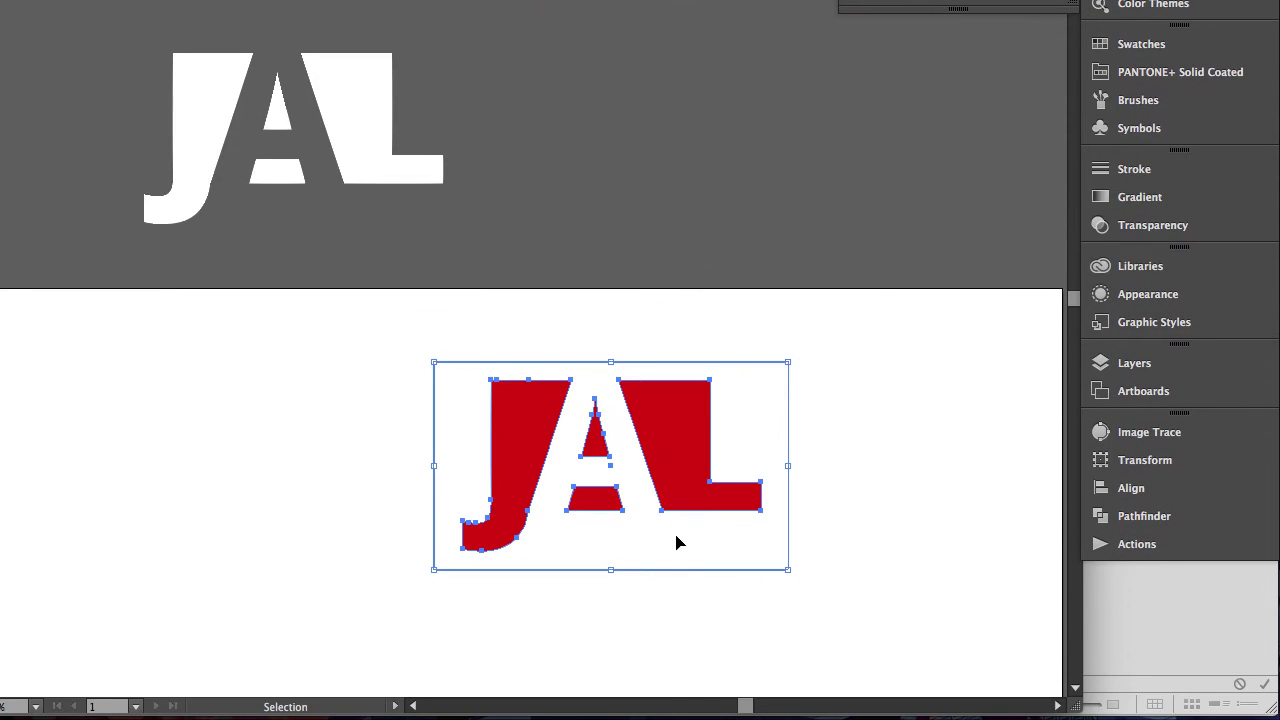
left_click_drag(676, 542, 760, 182)
left_click(663, 296)
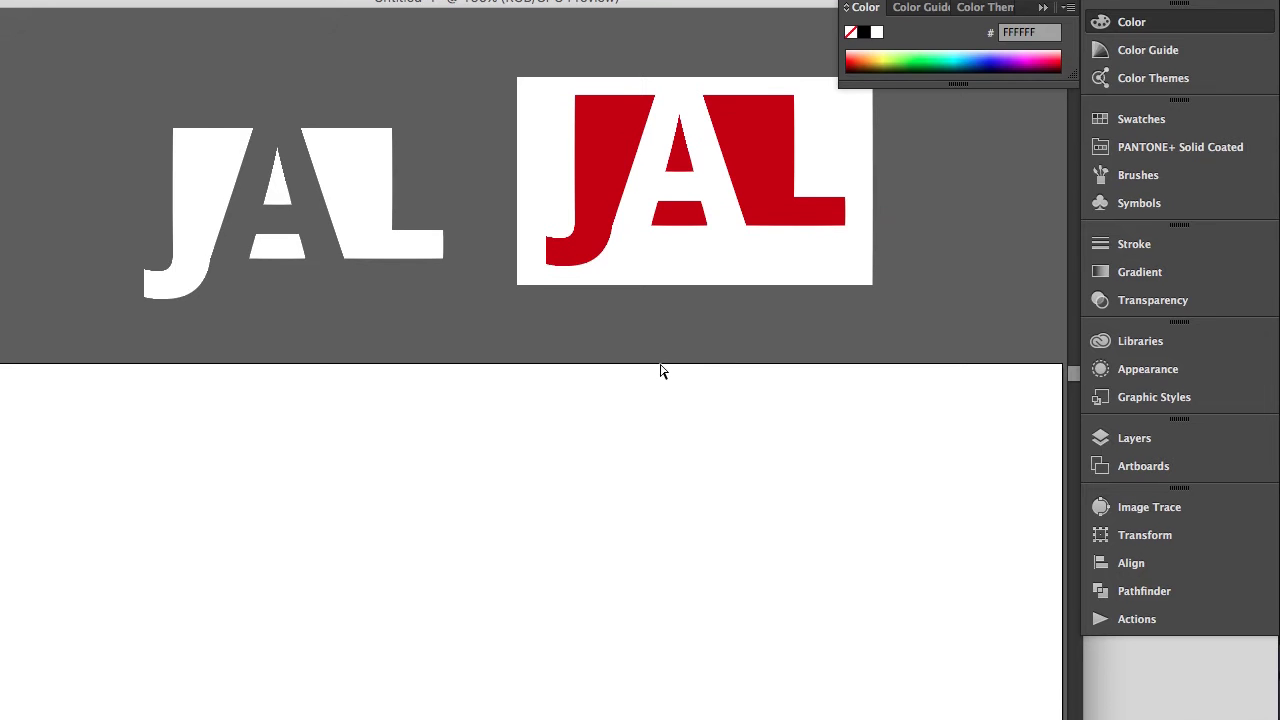
- Add the text SPE in Open Sans Extrabold on the empty pasteboard above the artboard and enlarge it to 90 pt
scroll(660, 370, "down", 3)
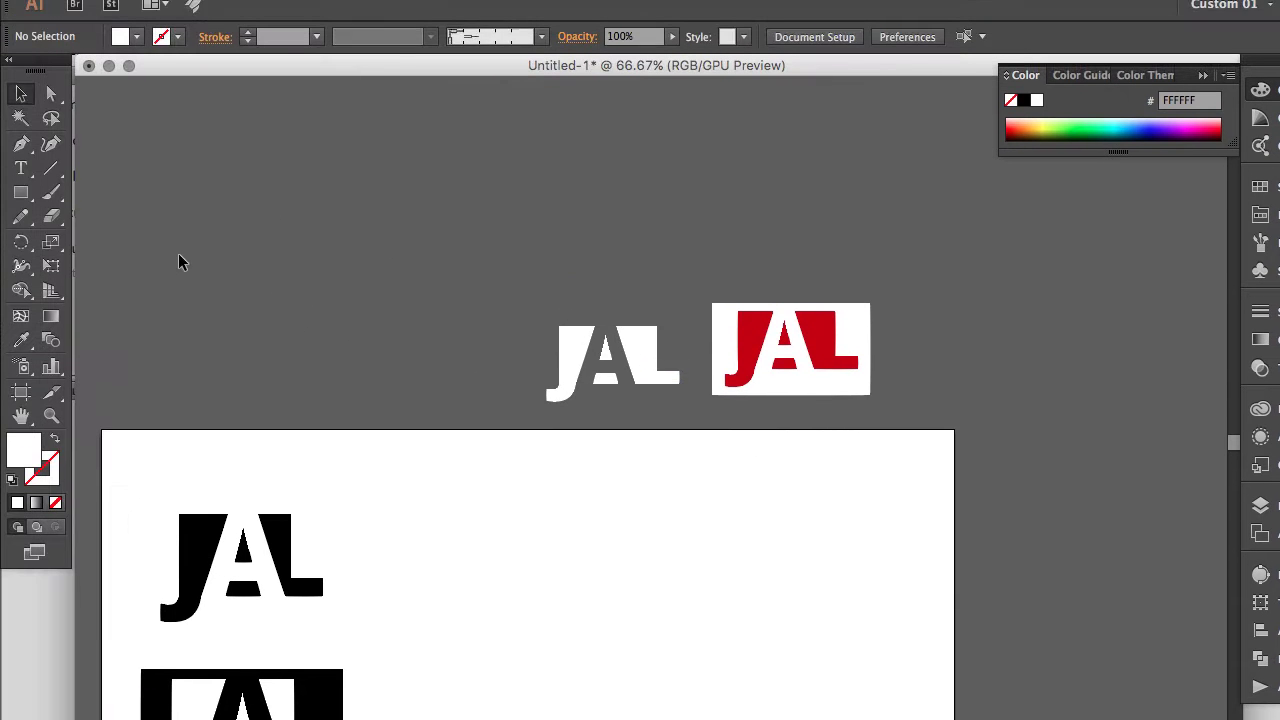
left_click(27, 216)
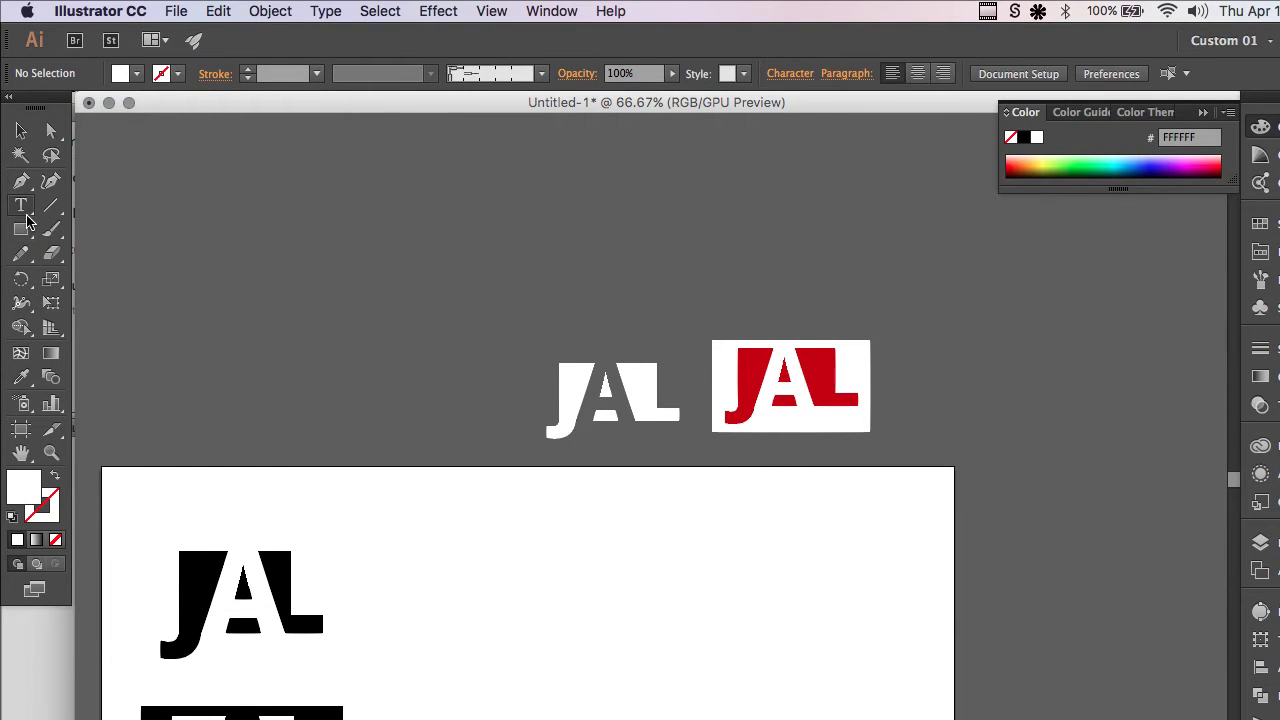
left_click(280, 266)
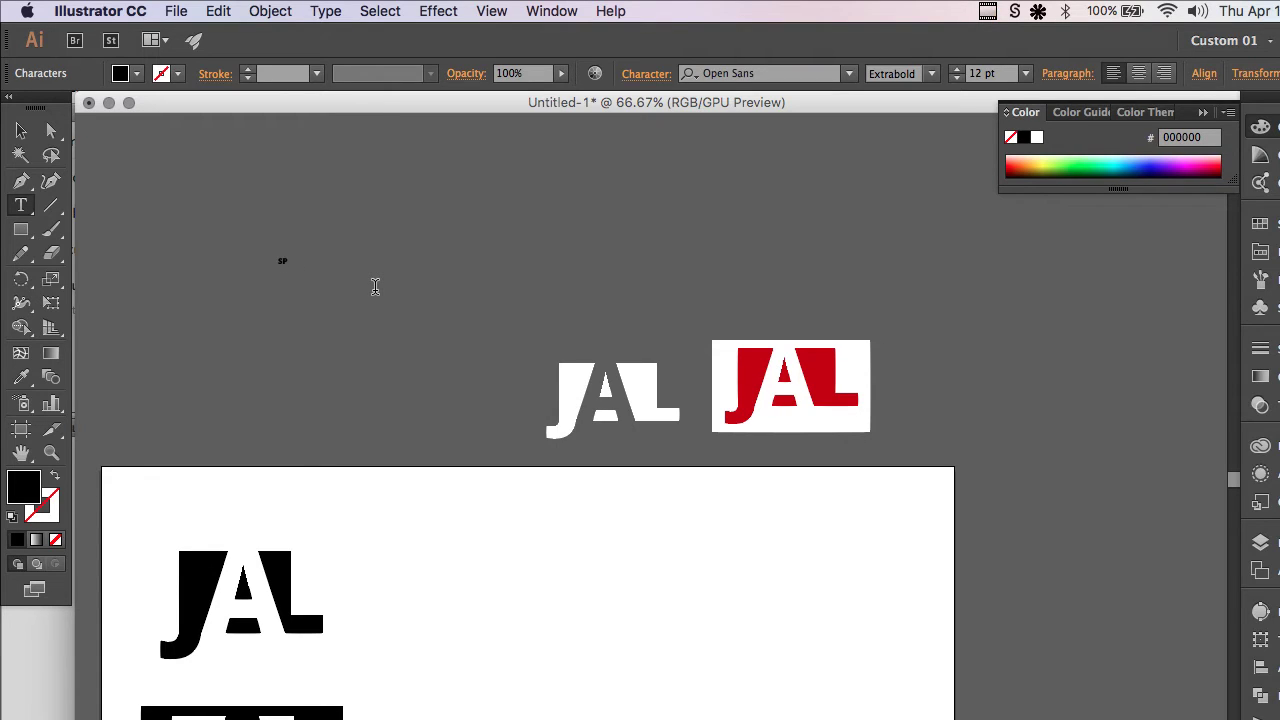
left_click(23, 135)
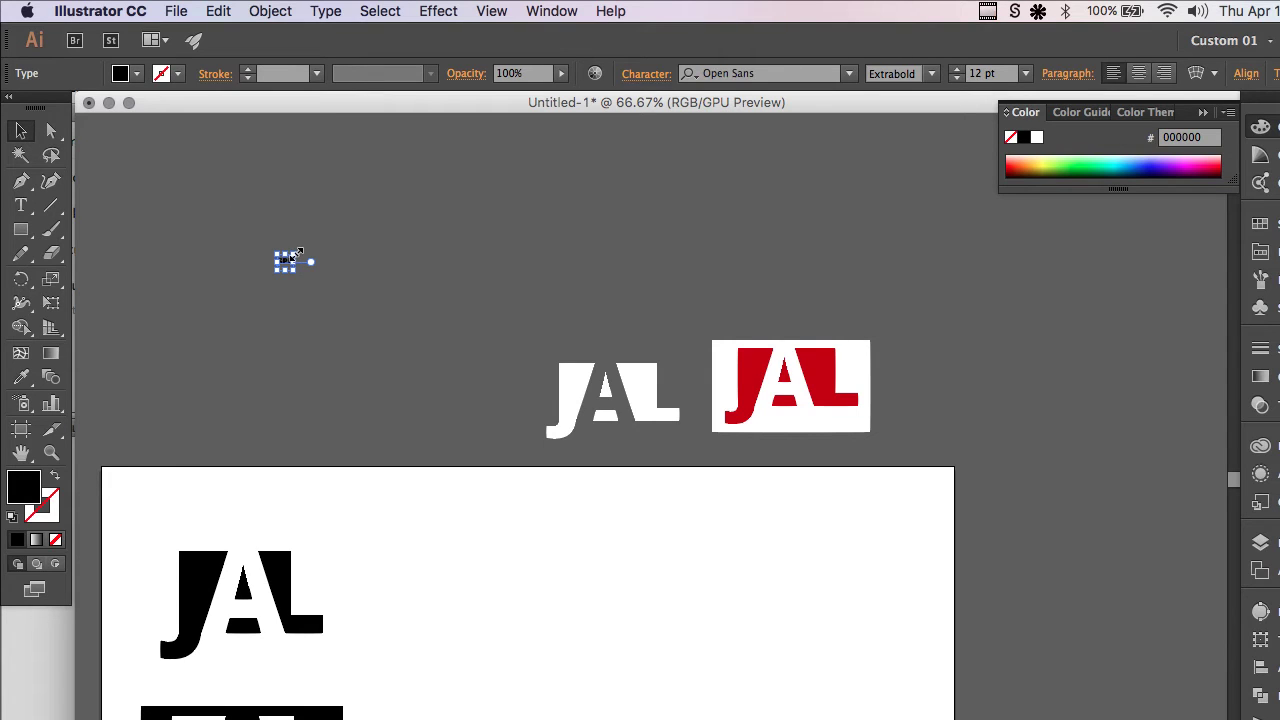
left_click_drag(297, 253, 390, 313)
key("super+plus")
scroll(388, 308, "left", 3)
scroll(388, 308, "up", 1)
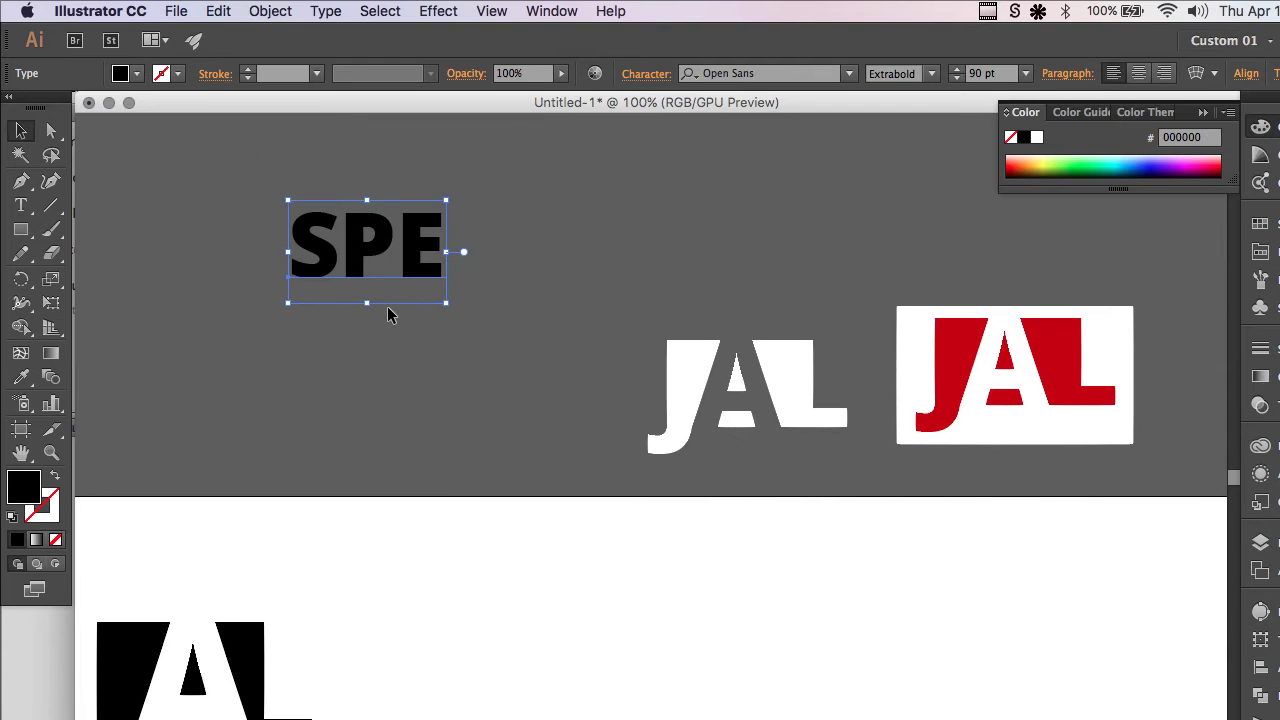
- Convert the SPE text to outlines and deselect it
key("super+equal")
scroll(381, 280, "left", 5)
scroll(381, 280, "up", 3)
key("a")
left_click(357, 363)
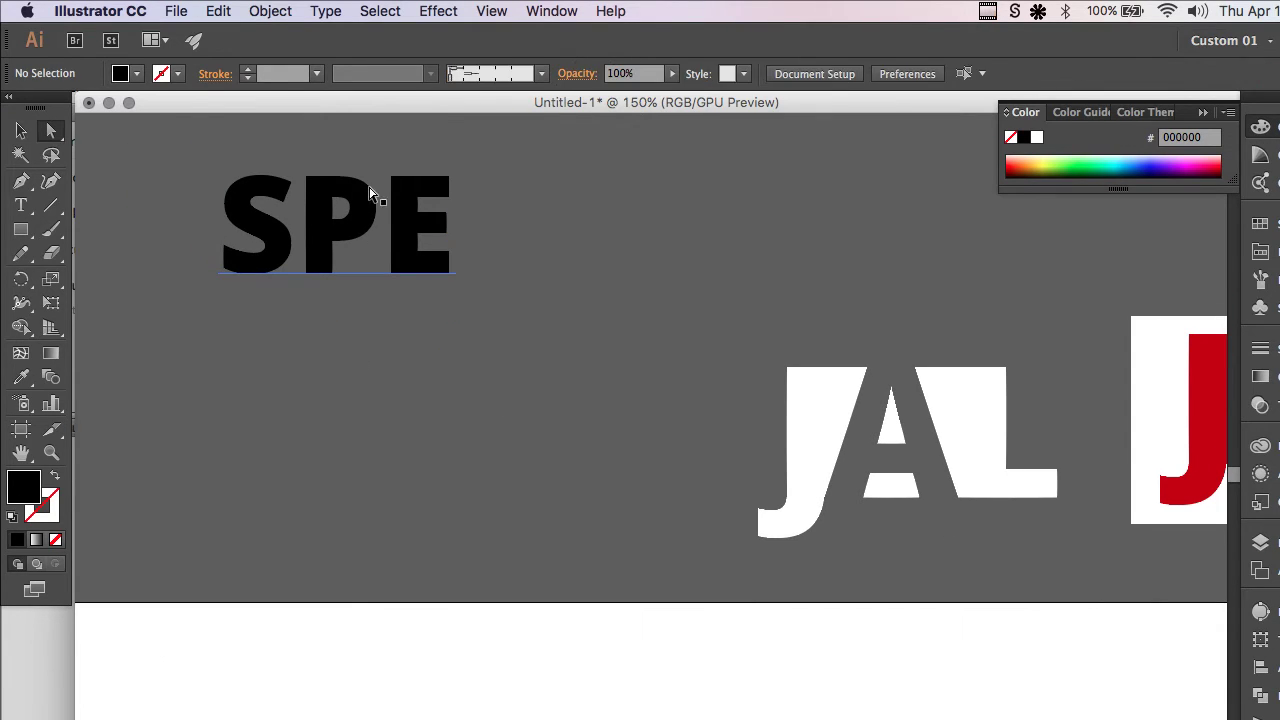
left_click(398, 192)
key("shift+super+o")
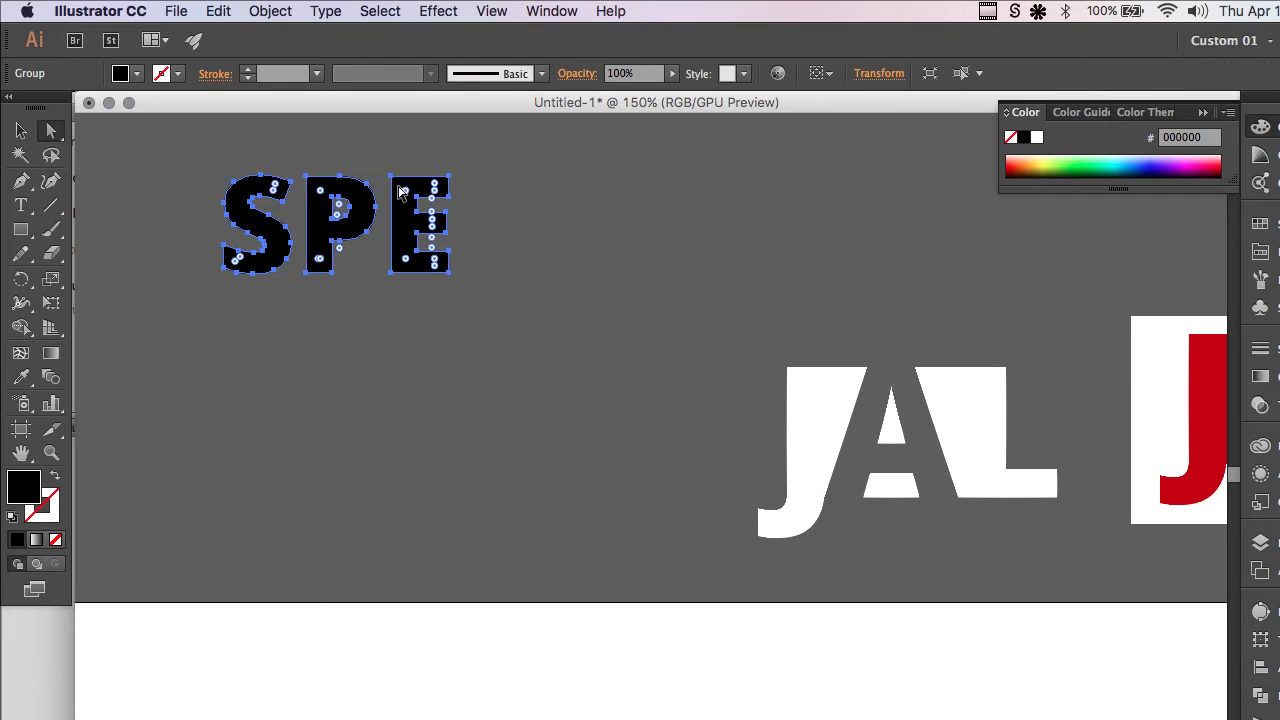
left_click(379, 171)
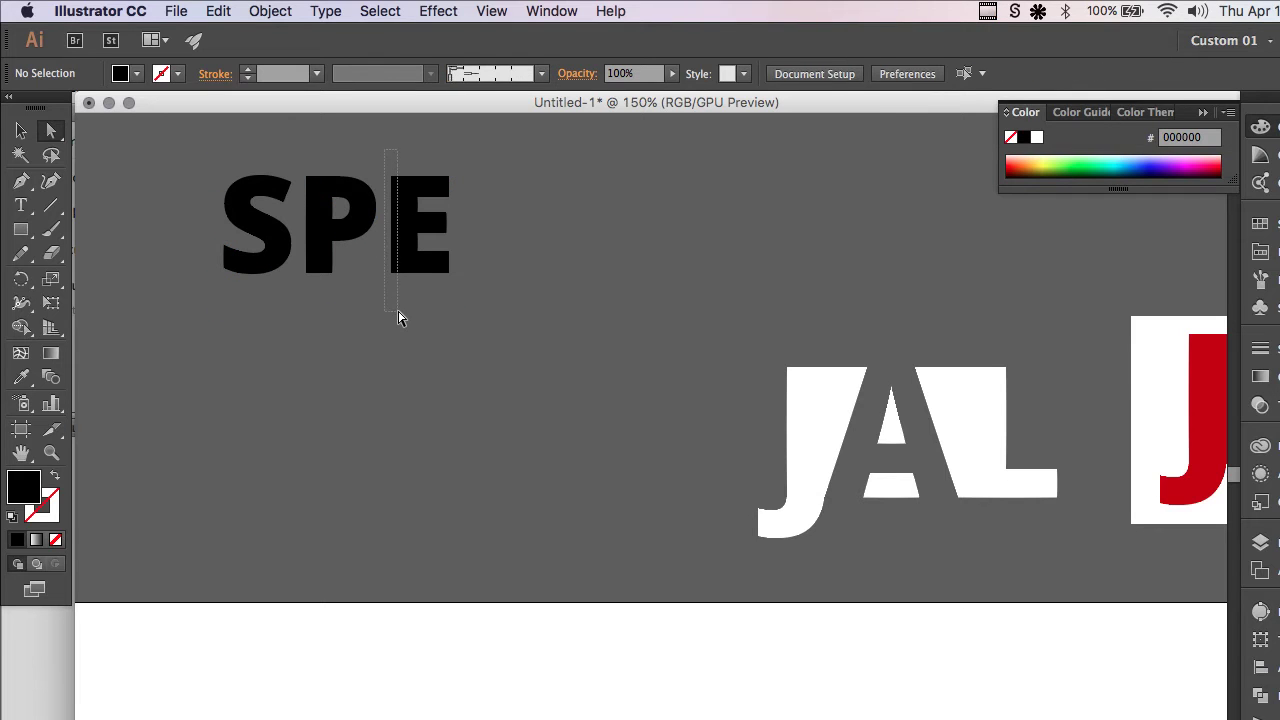
- Try extending the left side of the E's stem toward the S, then undo the stretch
left_click_drag(398, 318, 398, 318)
key("shift+Left")
key("shift+Left")
key("shift+Left")
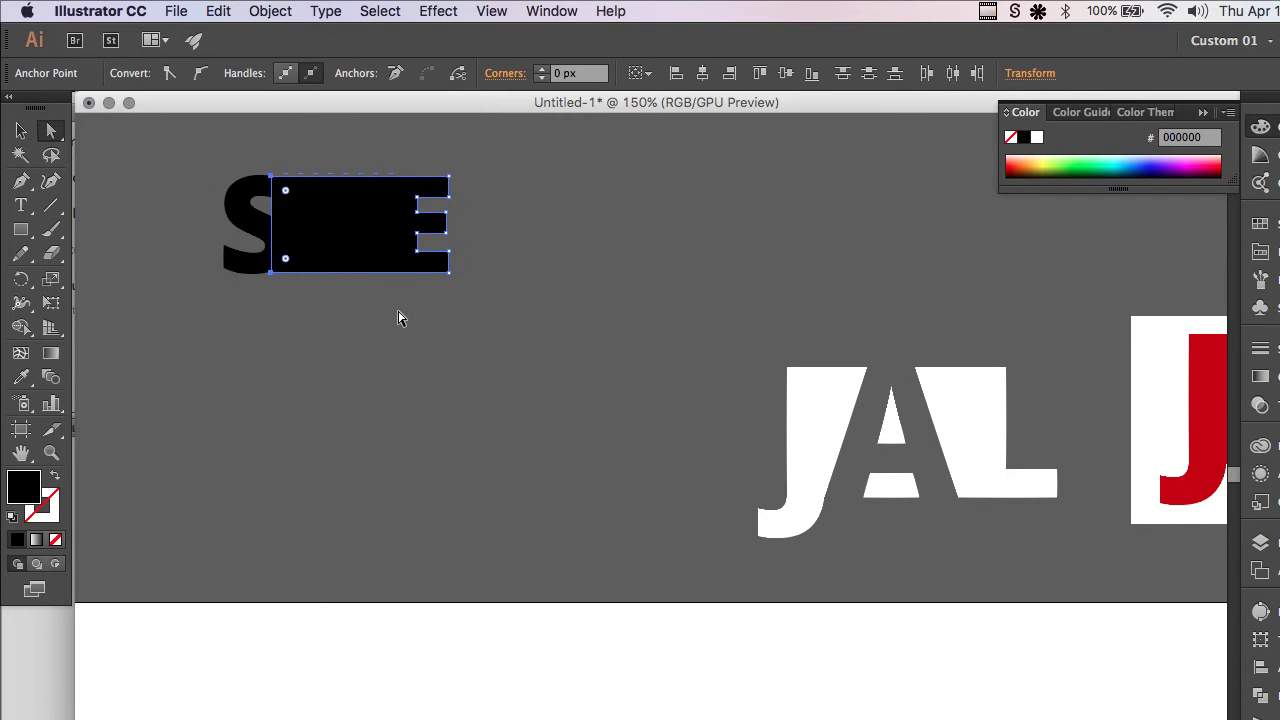
key("shift+Right")
key("shift+Right")
key("shift+Right")
key("shift+Right")
key("shift+Right")
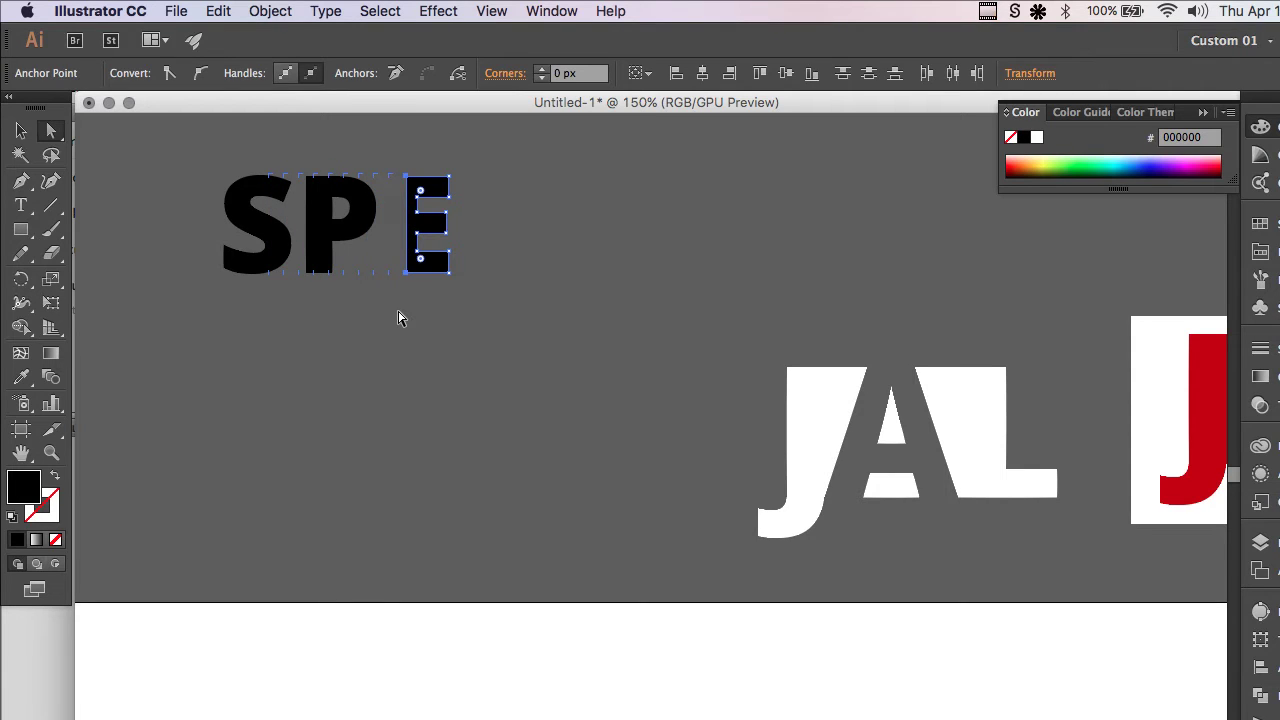
left_click(351, 322)
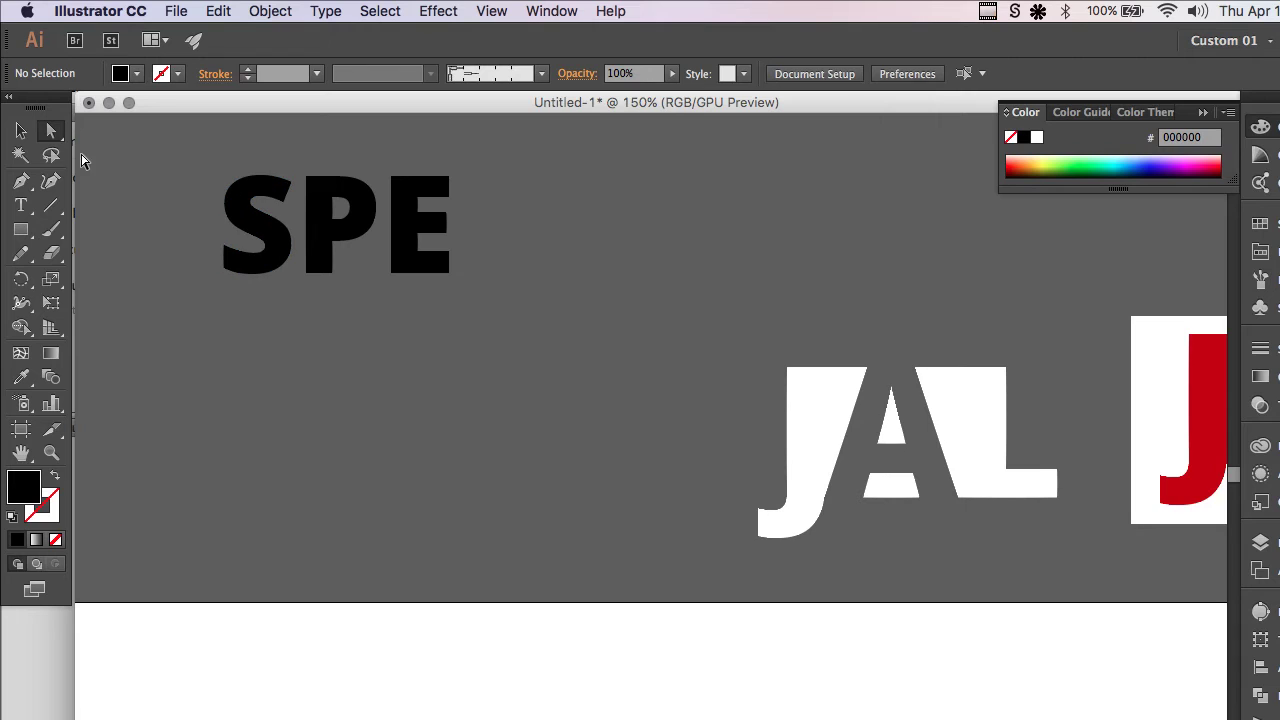
- Fill the outlined P with white, leaving the S and E black
key("super+plus")
scroll(81, 160, "up", 3)
scroll(81, 160, "left", 4)
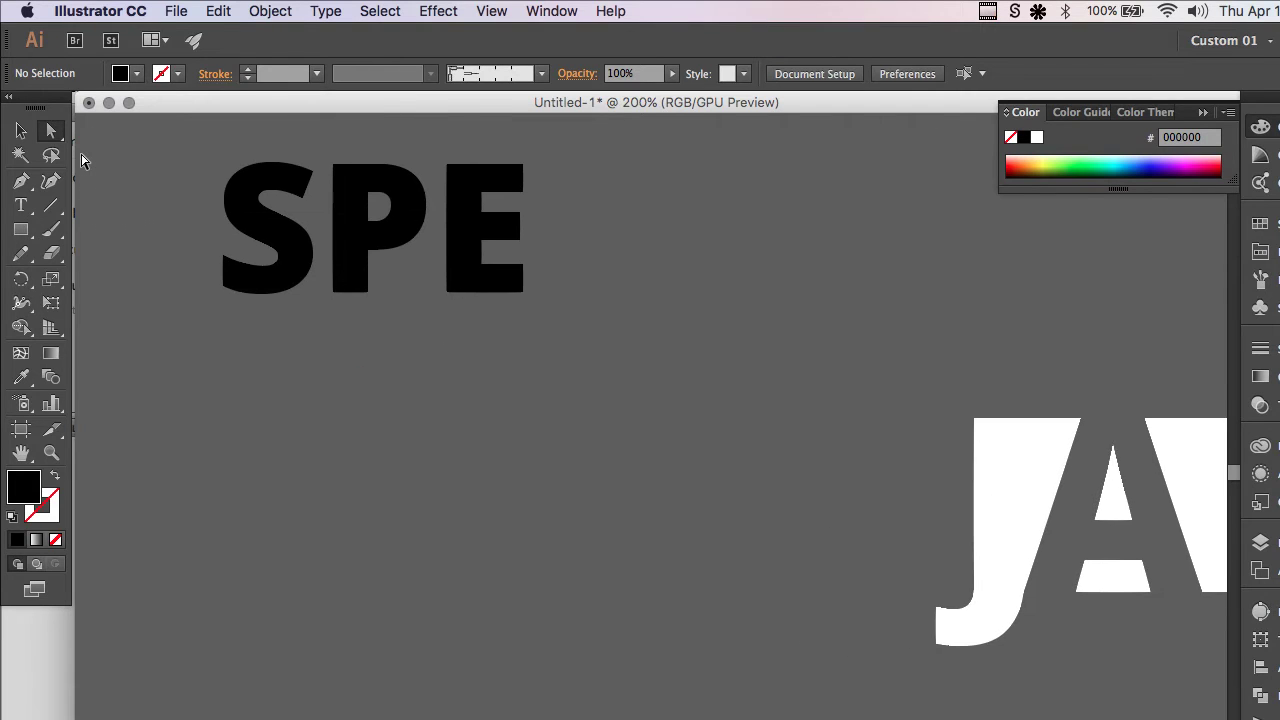
scroll(82, 156, "left", 2)
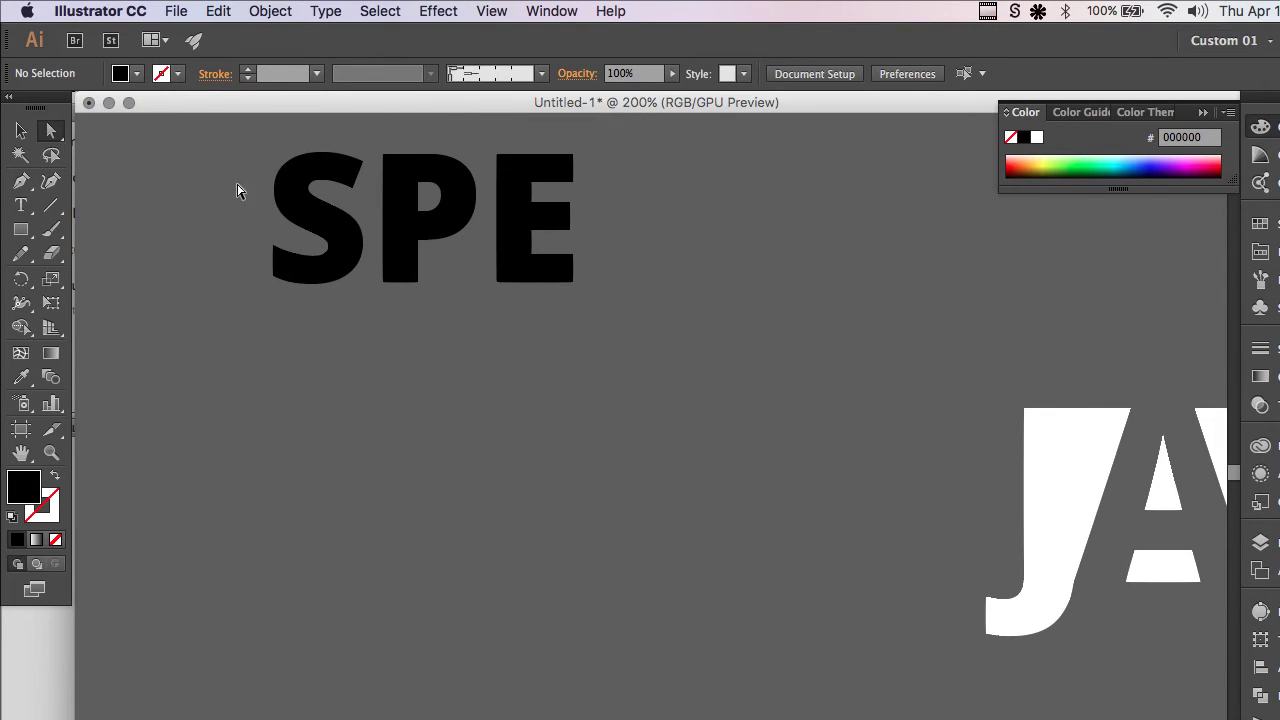
left_click(393, 195)
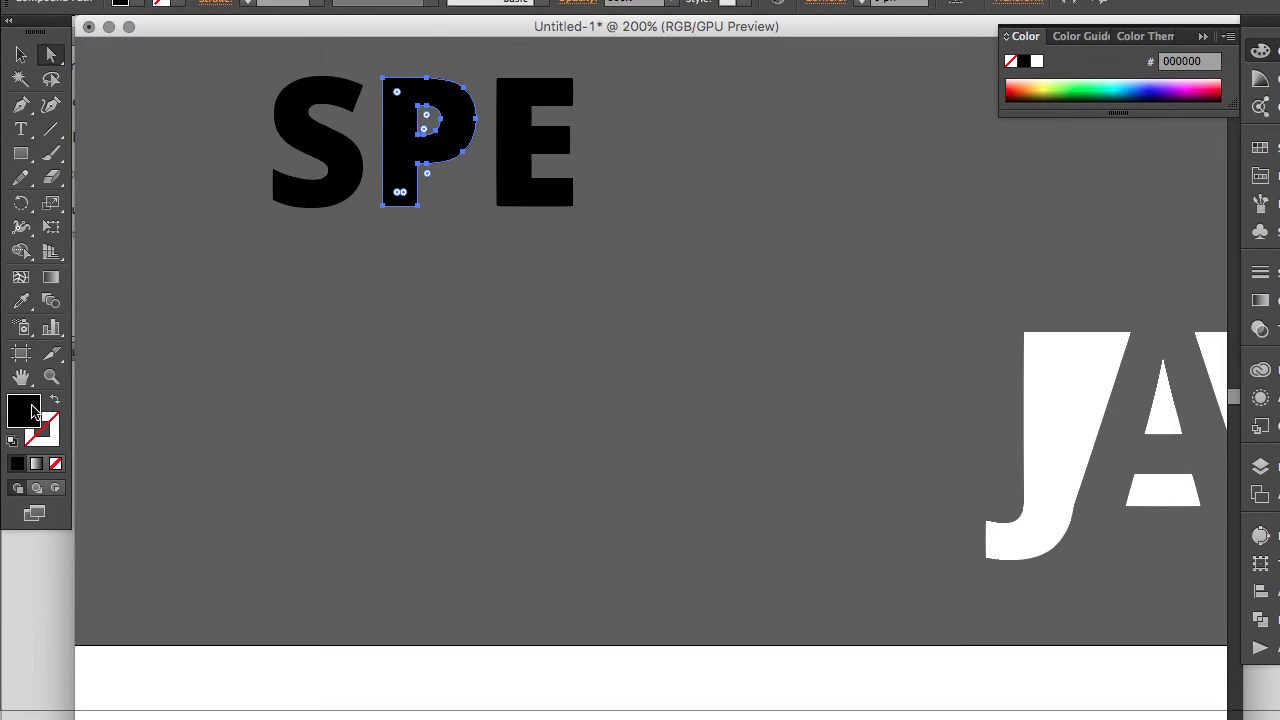
double_click(24, 487)
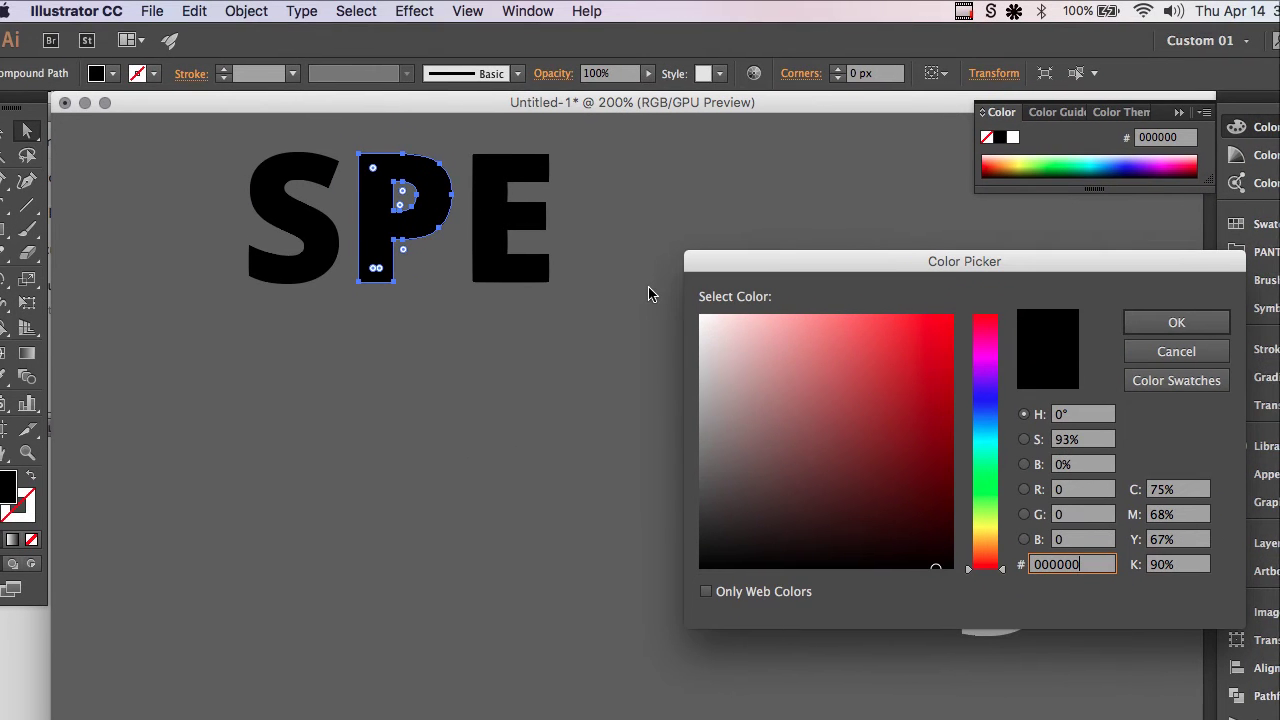
left_click_drag(735, 355, 693, 314)
key("Return")
left_click(450, 313)
- Draw a closed black filler shape with the Pen tool bridging the S and the E's stem, and place it behind the P
left_click(342, 172)
left_click(24, 184)
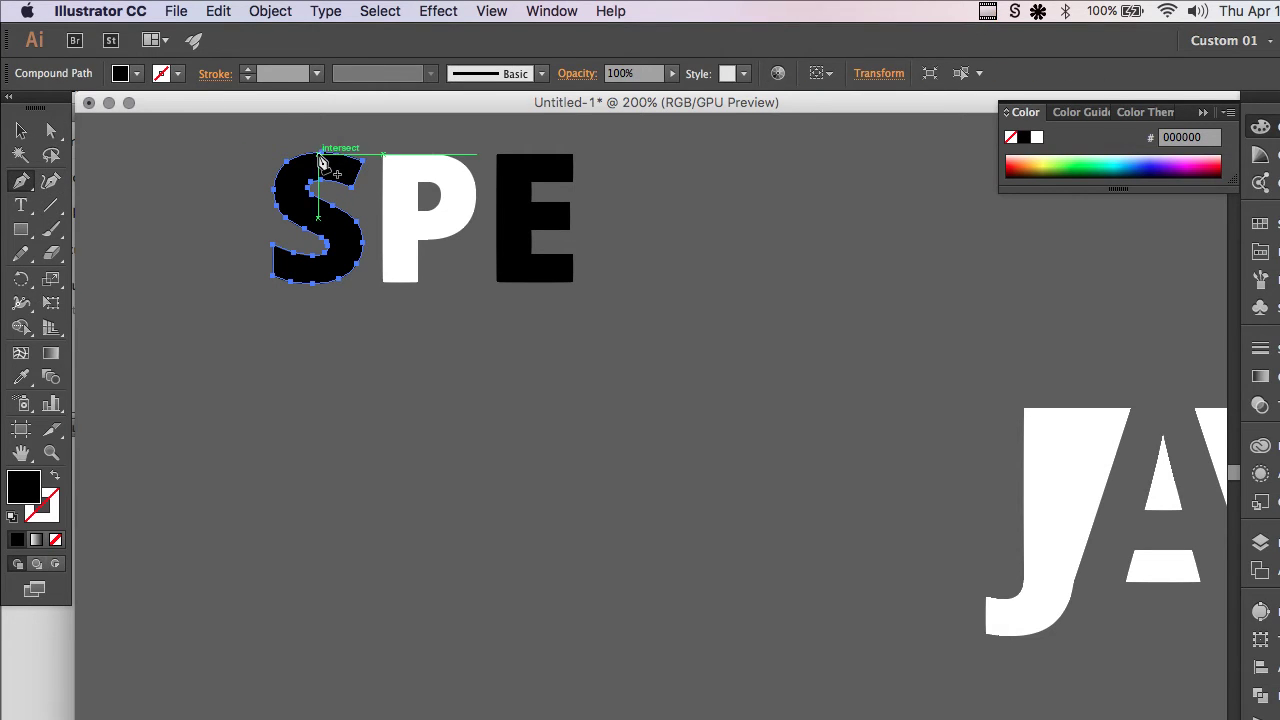
key("a")
left_click(22, 183)
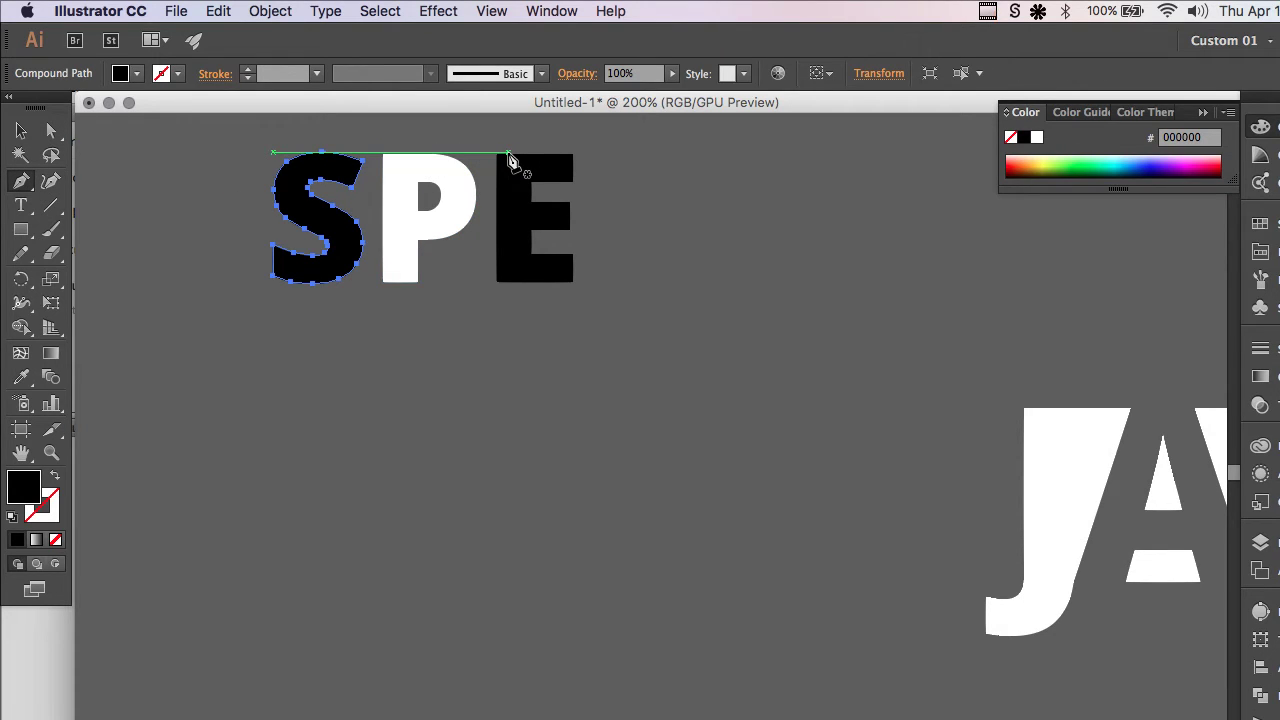
left_click(508, 155)
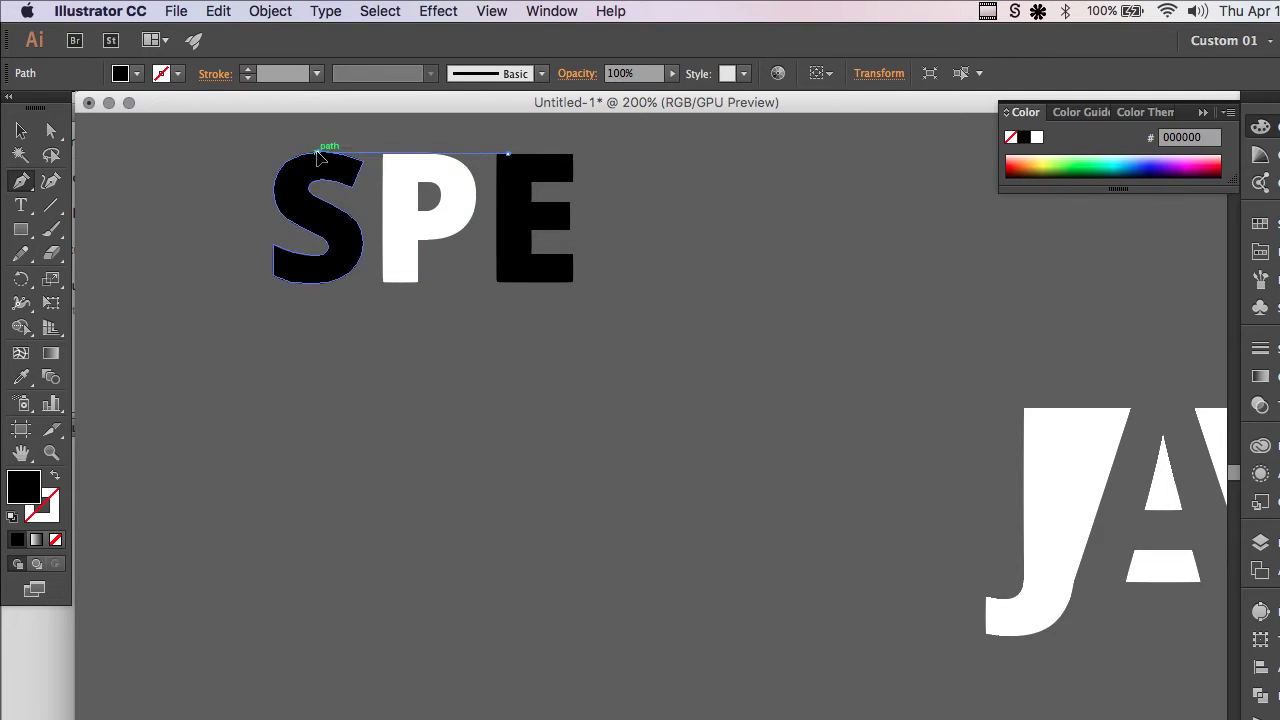
left_click_drag(318, 155, 348, 242)
left_click(345, 232)
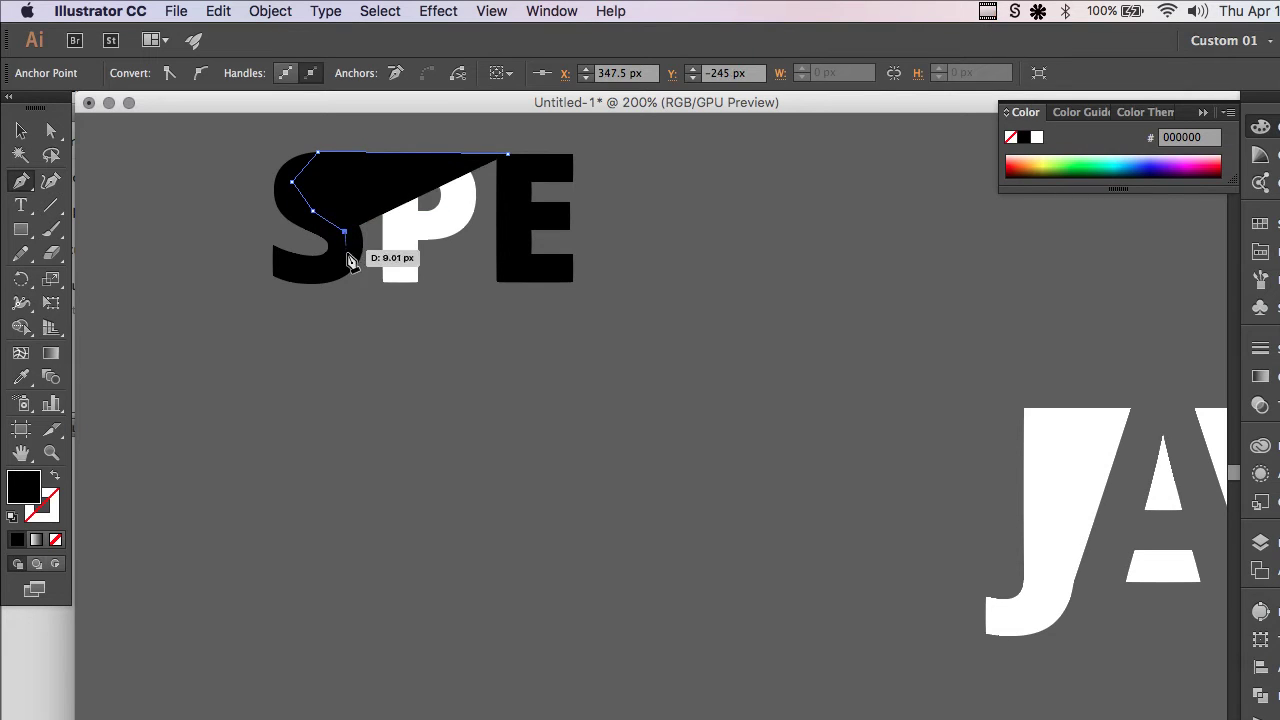
left_click(337, 265)
left_click(313, 284)
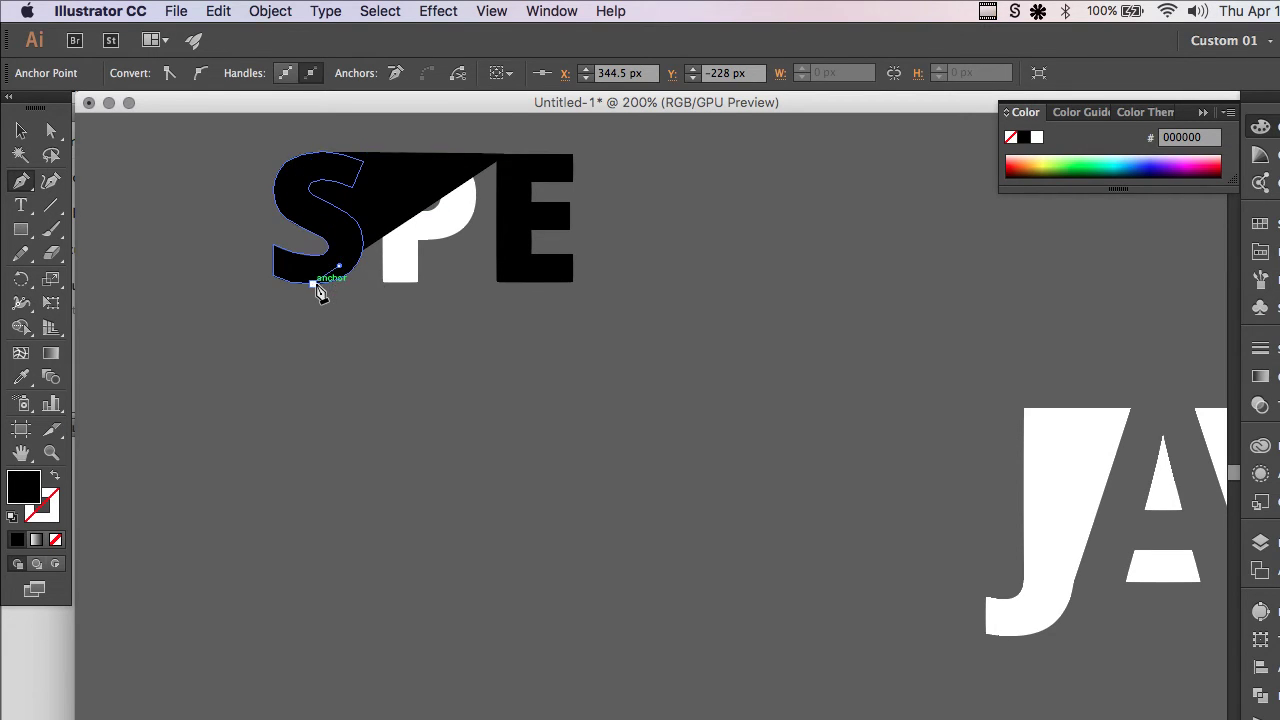
left_click(517, 282)
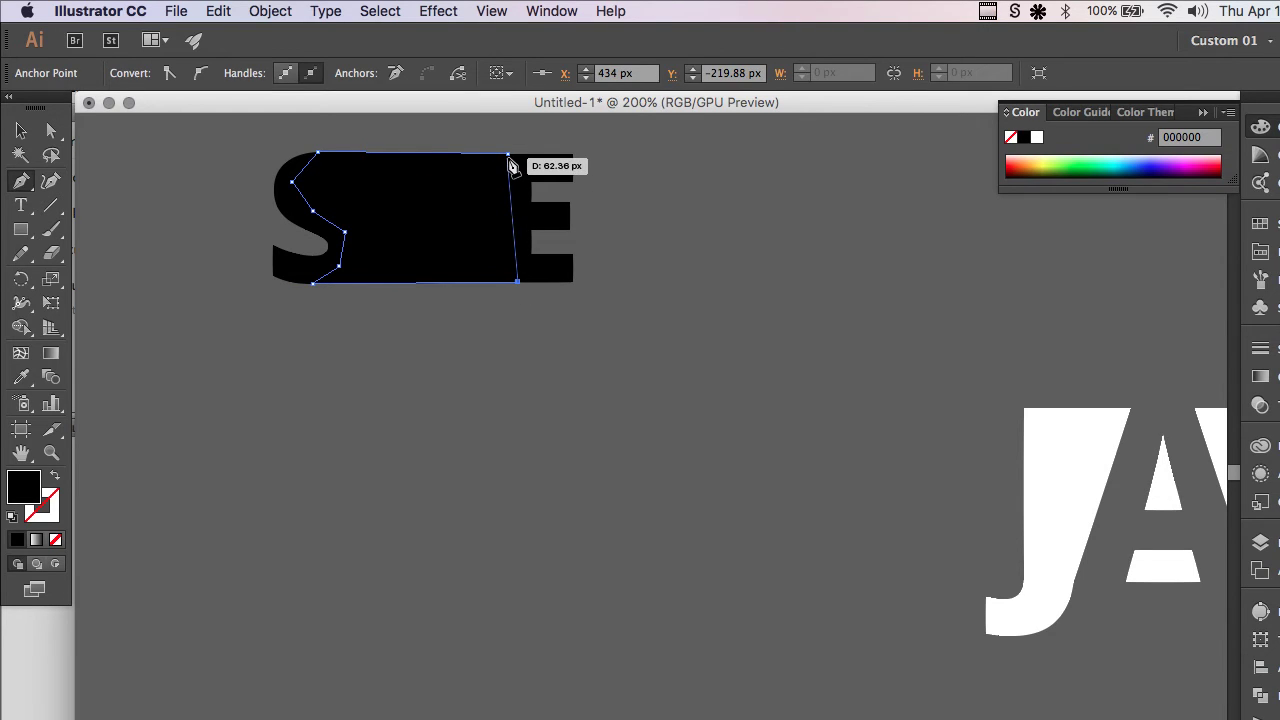
left_click(473, 208)
key("v")
left_click(520, 389)
scroll(515, 324, "left", 1)
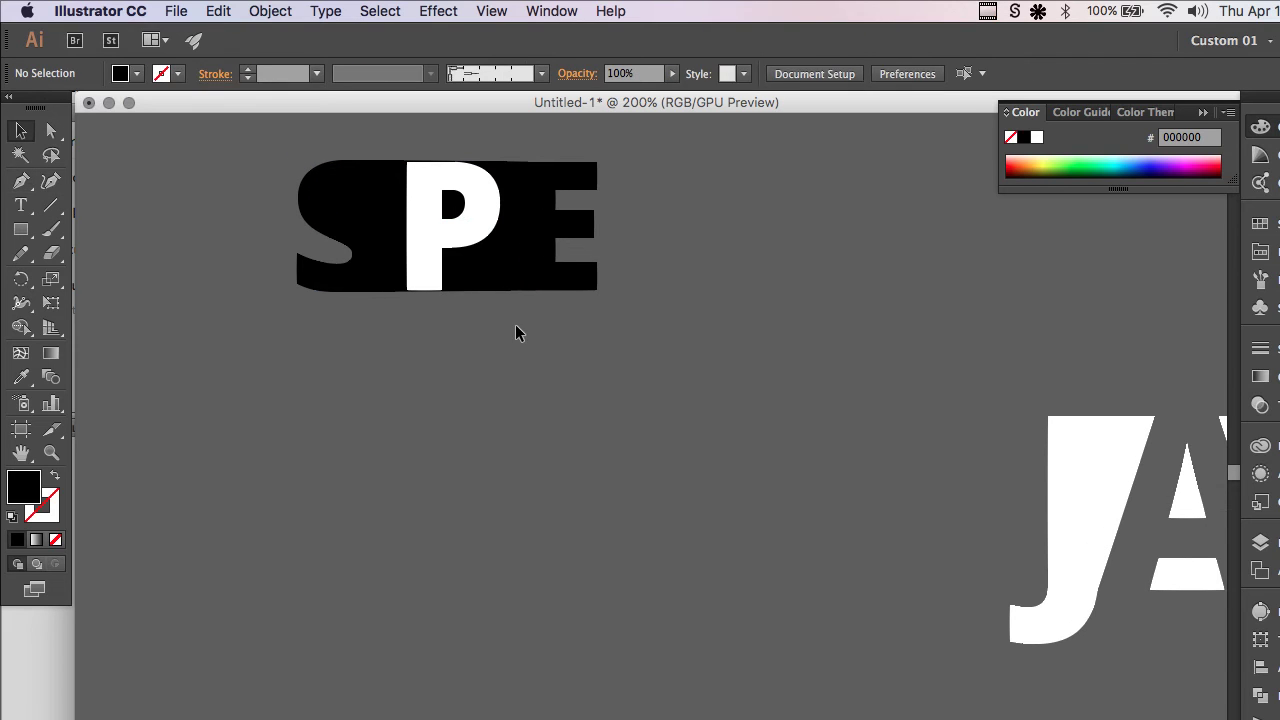
- Nudge the E left until its stem sits just beside the P's bowl
key("super+plus")
scroll(453, 285, "up", 3)
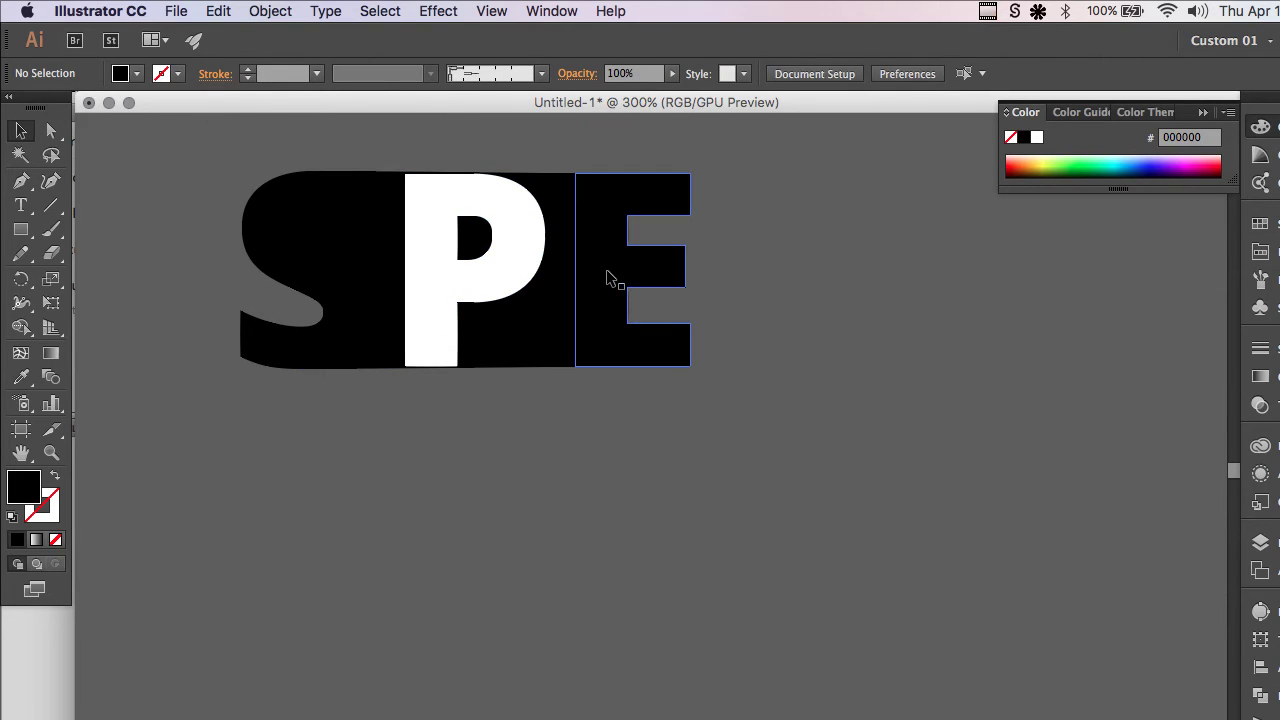
left_click(607, 272)
key("a")
left_click(824, 561)
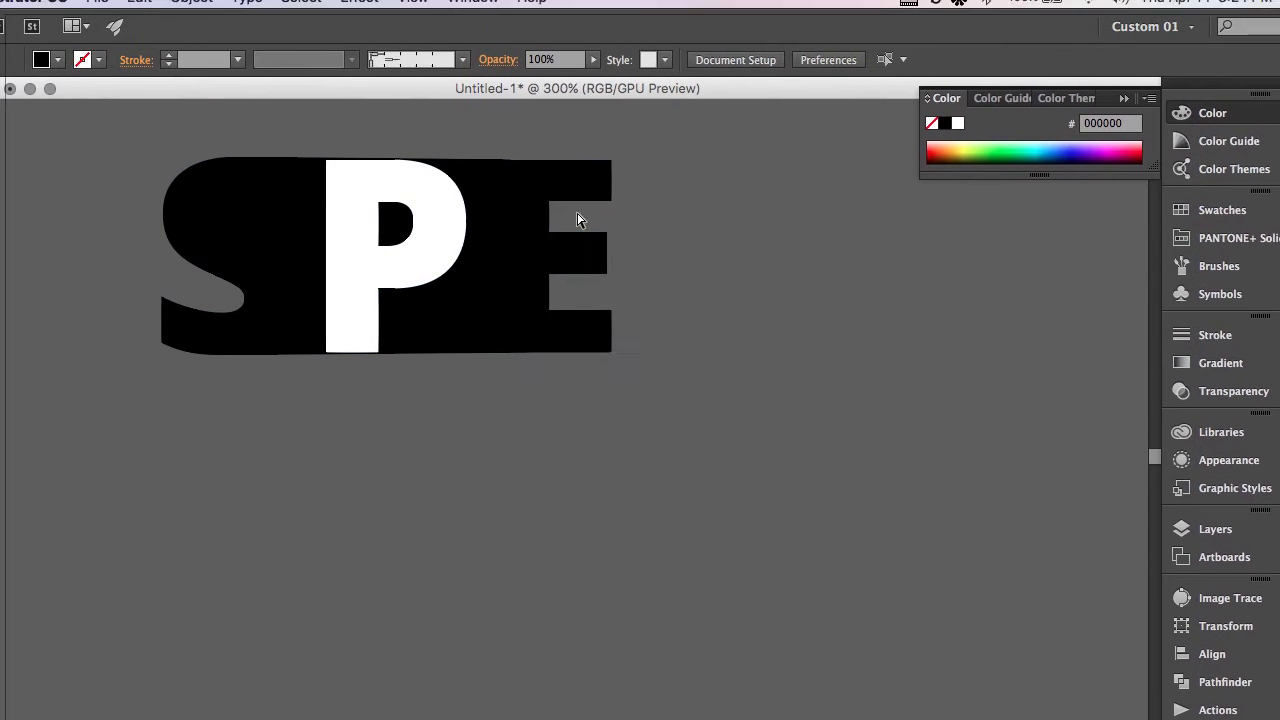
left_click(533, 242)
key("shift+Left")
key("shift+Left")
key("shift+Right")
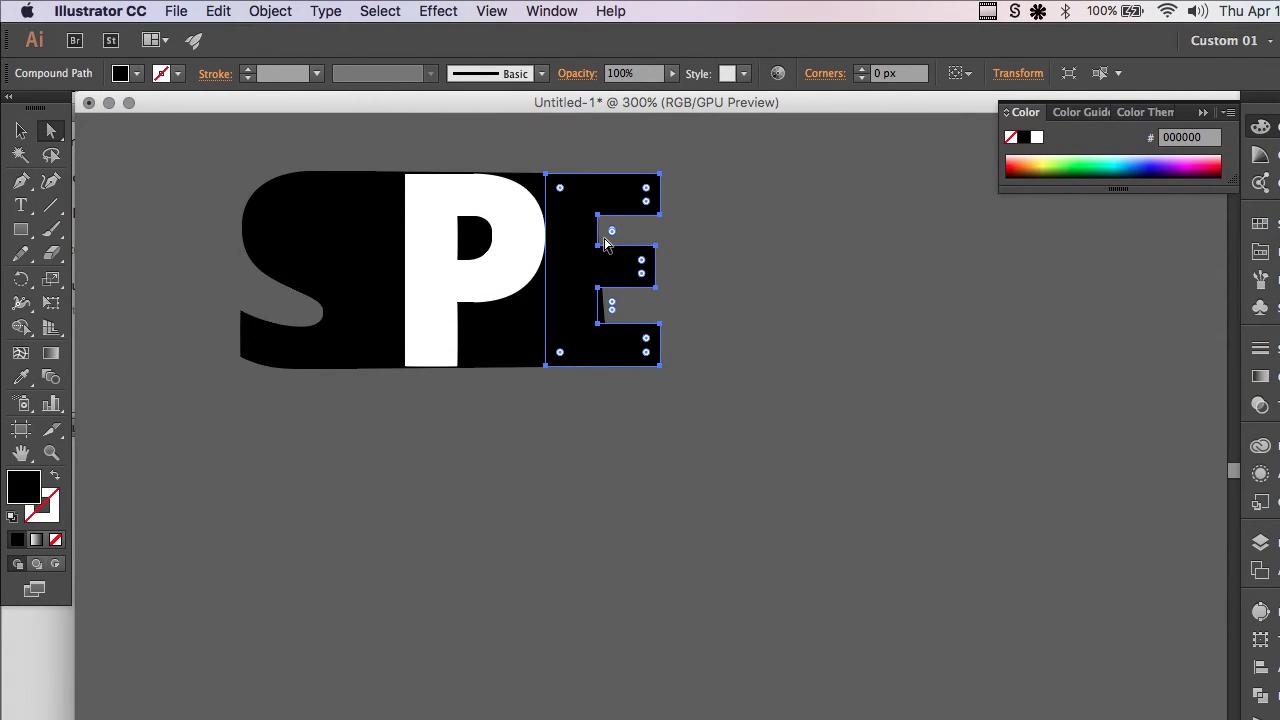
key("Left")
key("Left")
key("Left")
key("Left")
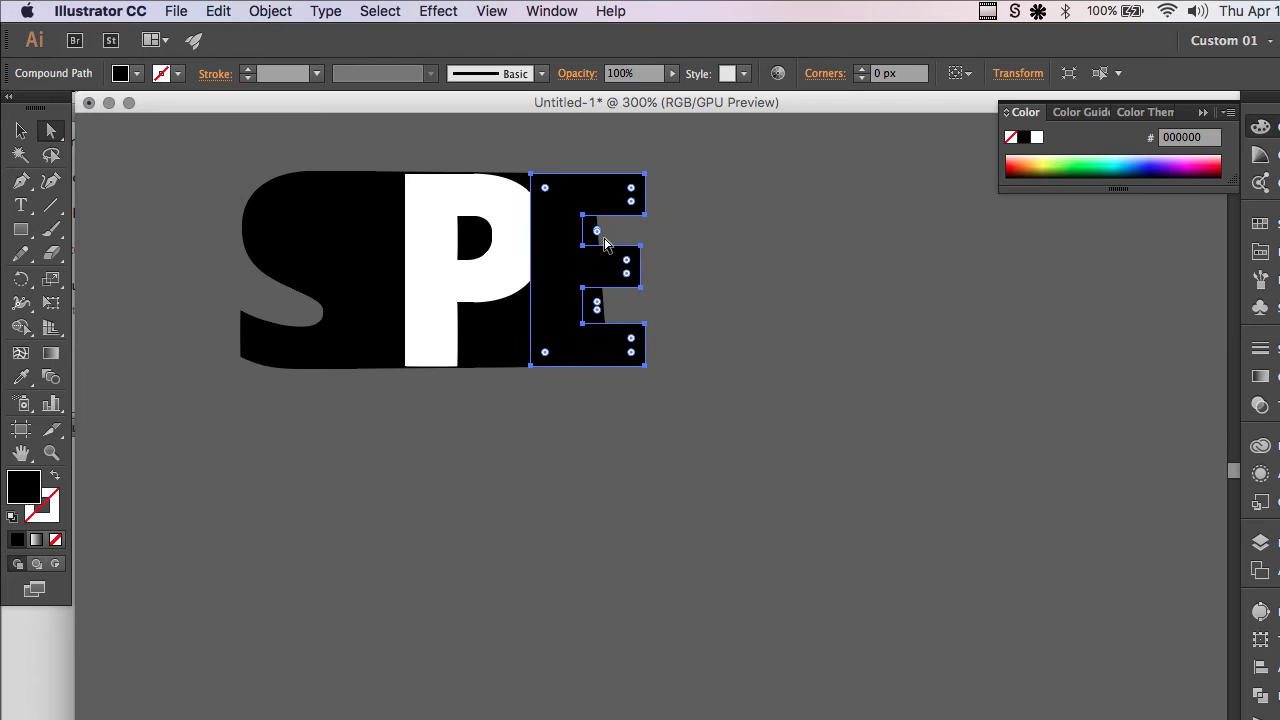
key("Right")
key("Right")
key("Right")
key("Right")
key("Right")
key("Right")
key("Right")
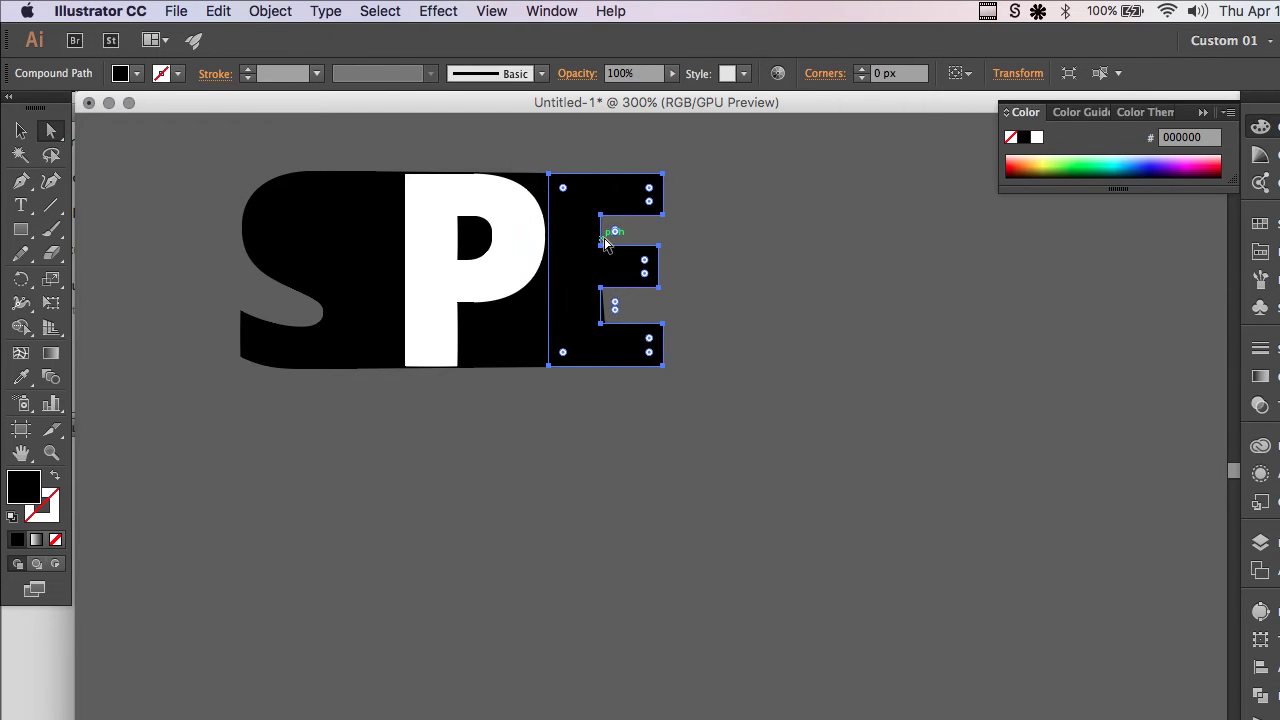
left_click(480, 519)
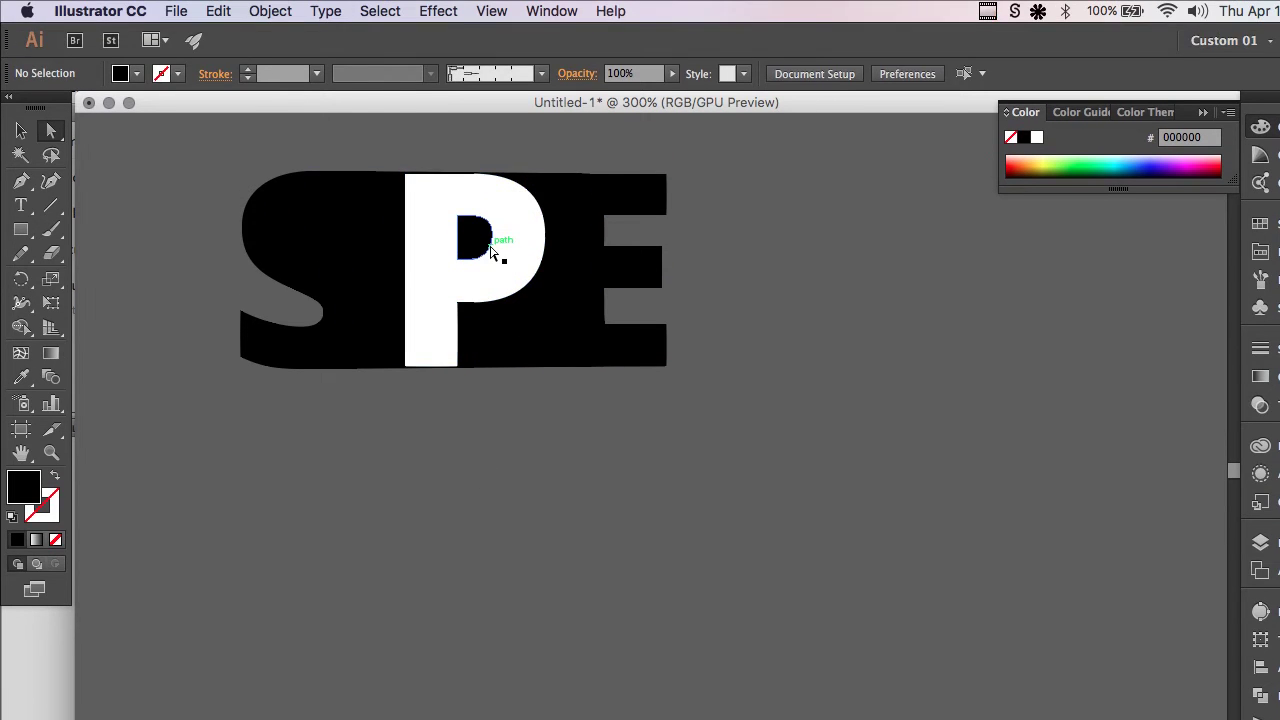
- Move the two anchor points on the filler shape's E side left to sit under the P's bowl
left_click(515, 262)
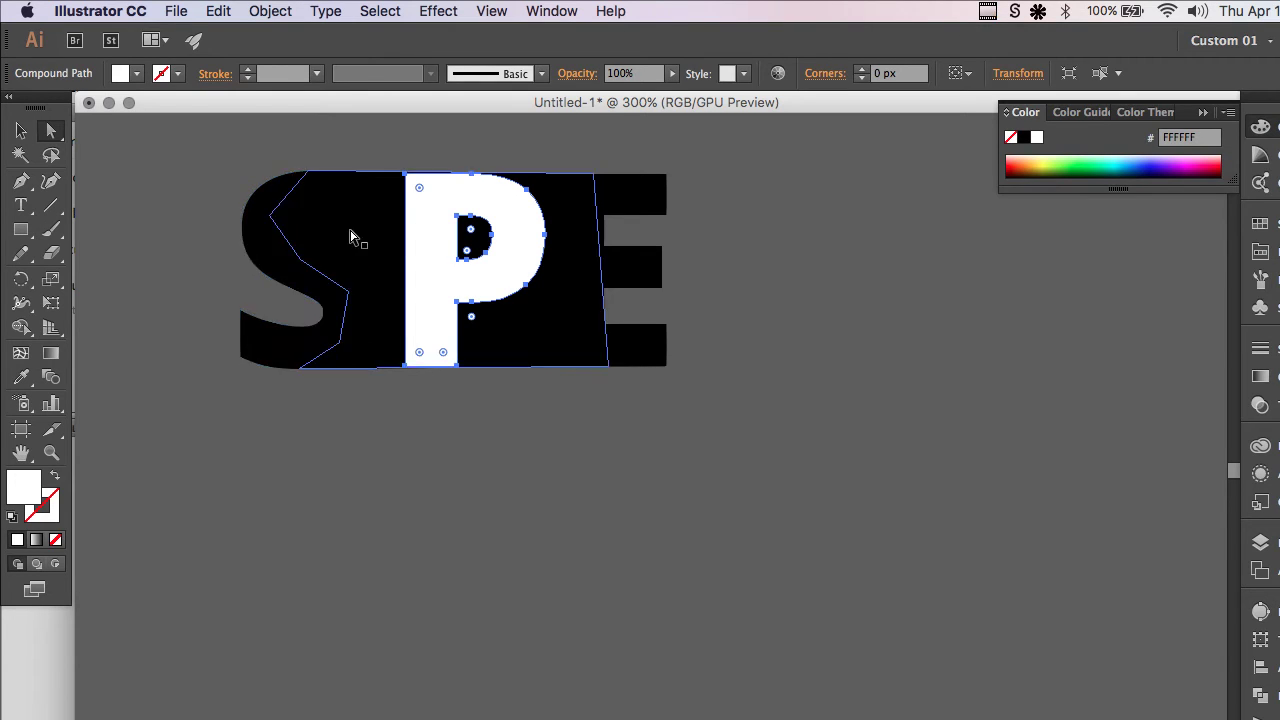
left_click(503, 403)
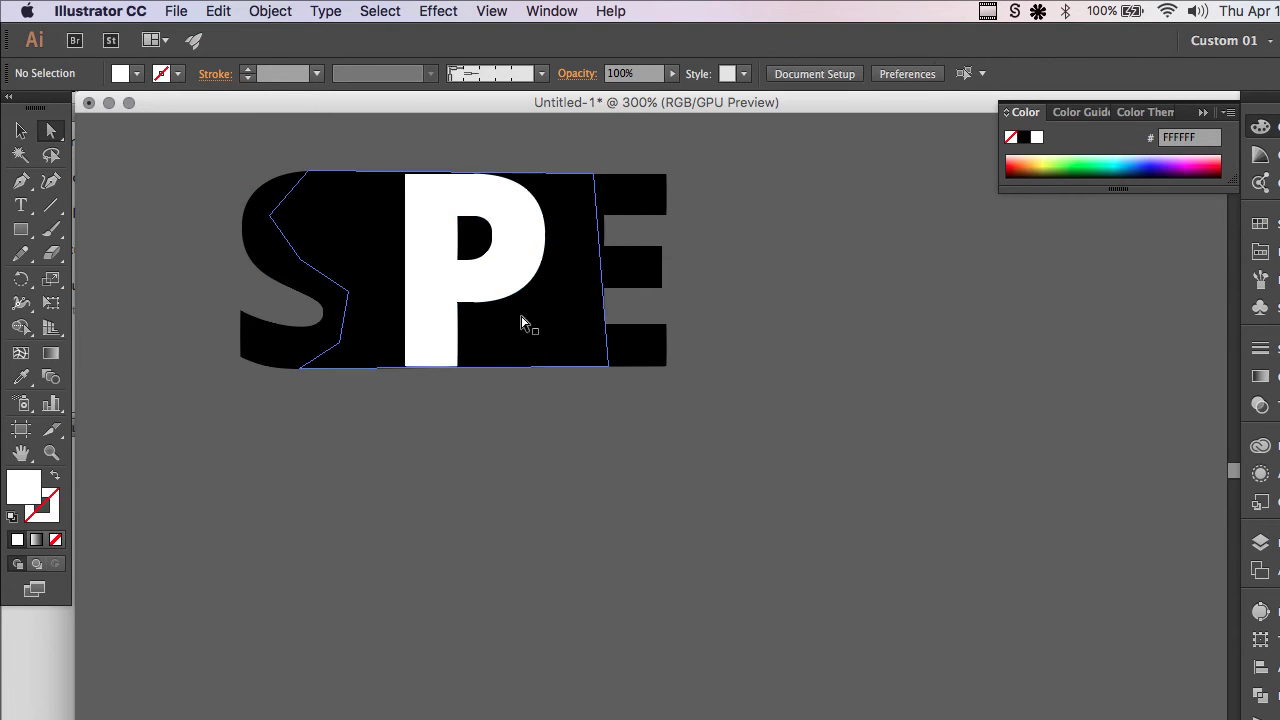
left_click(411, 220)
key("super+equal")
scroll(411, 220, "up", 3)
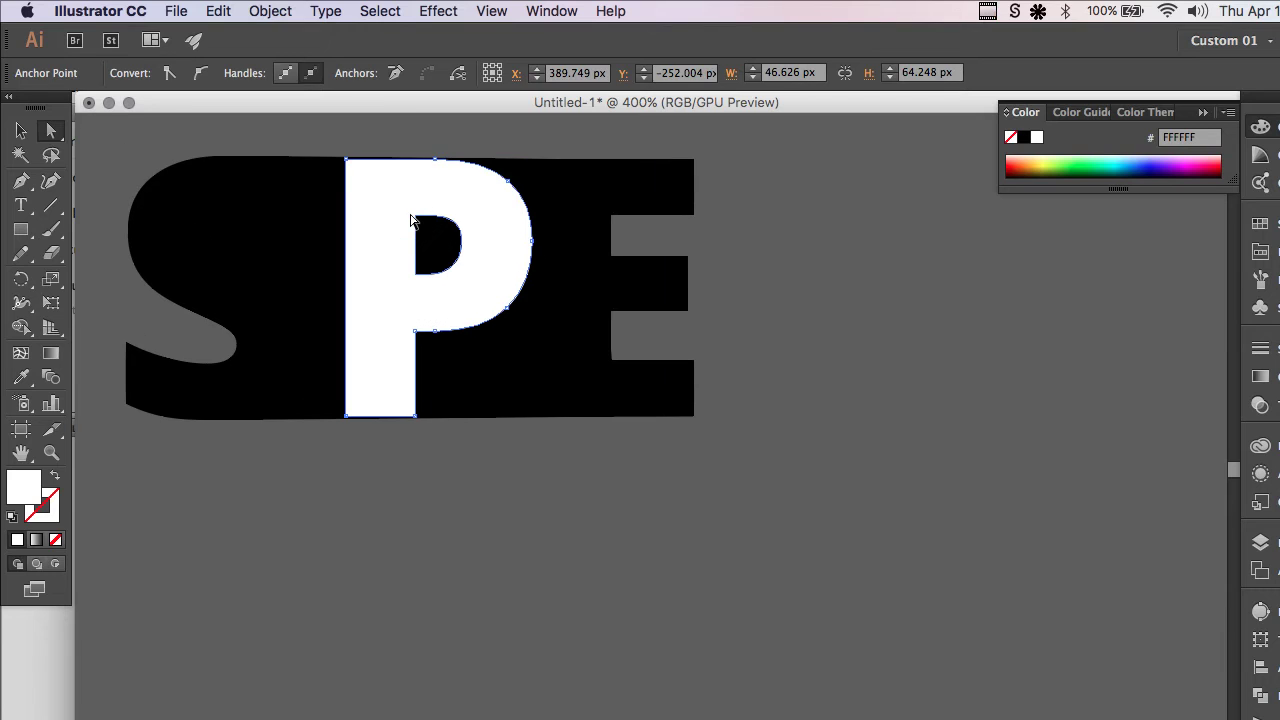
left_click(557, 227)
left_click(508, 411)
left_click(543, 369)
left_click(511, 310)
left_click(599, 166)
left_click(618, 422, "shift")
key("shift+Left")
key("shift+Left")
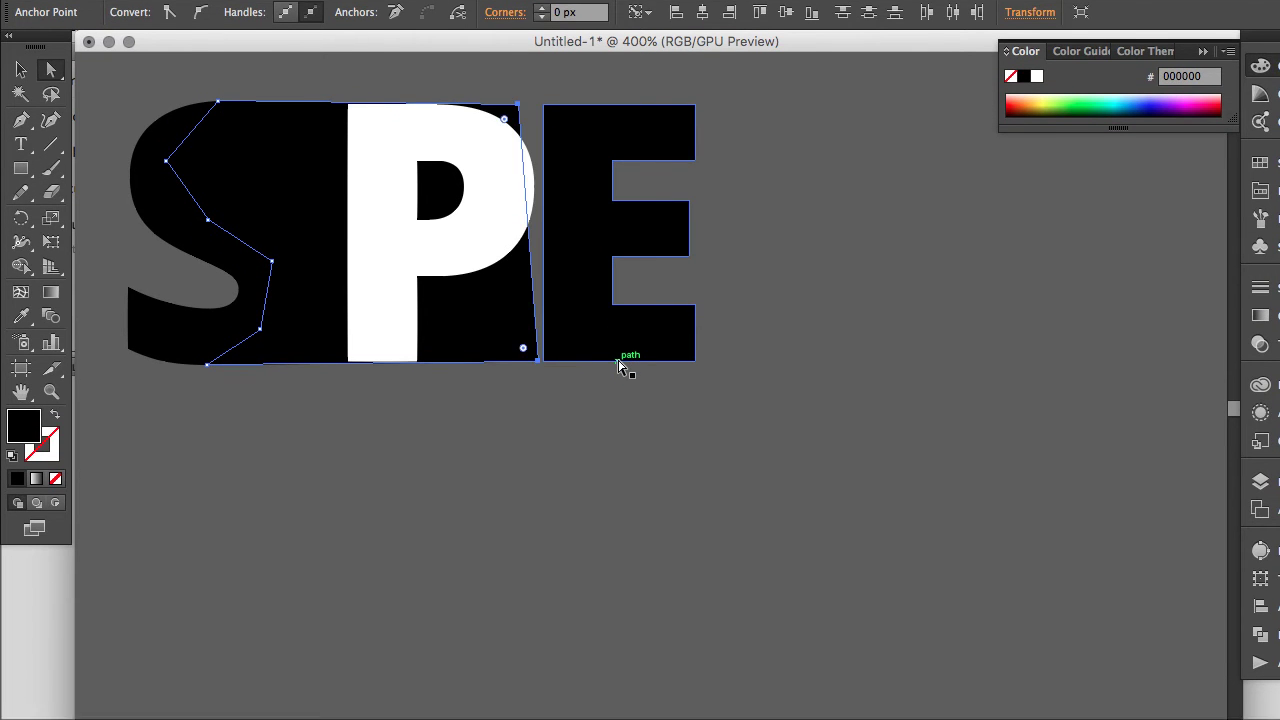
key("Left")
key("Left")
key("Left")
key("Left")
key("Left")
key("Left")
key("Left")
key("Left")
key("Left")
key("Left")
- Raise the filler shape's lower-right anchor into the P's bowl and add anchors routing the lower edge down inside the P's stem
left_click(498, 360)
left_click_drag(500, 363, 478, 235)
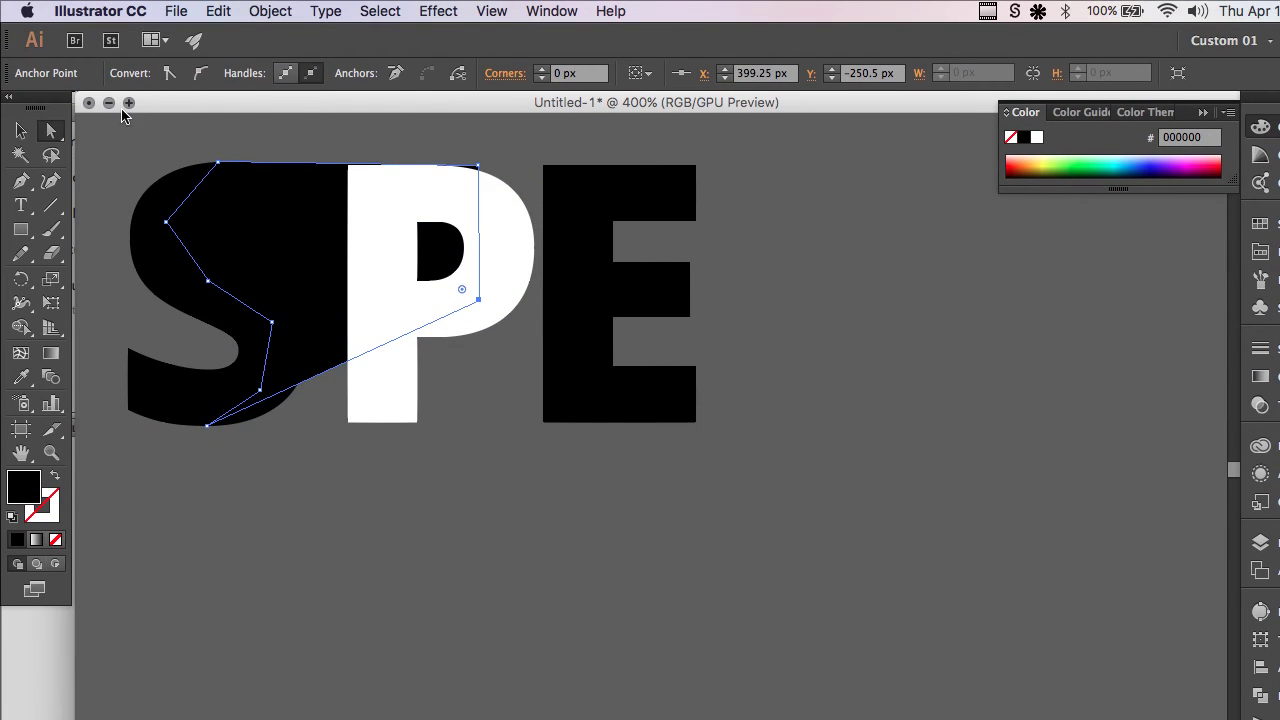
left_click(22, 183)
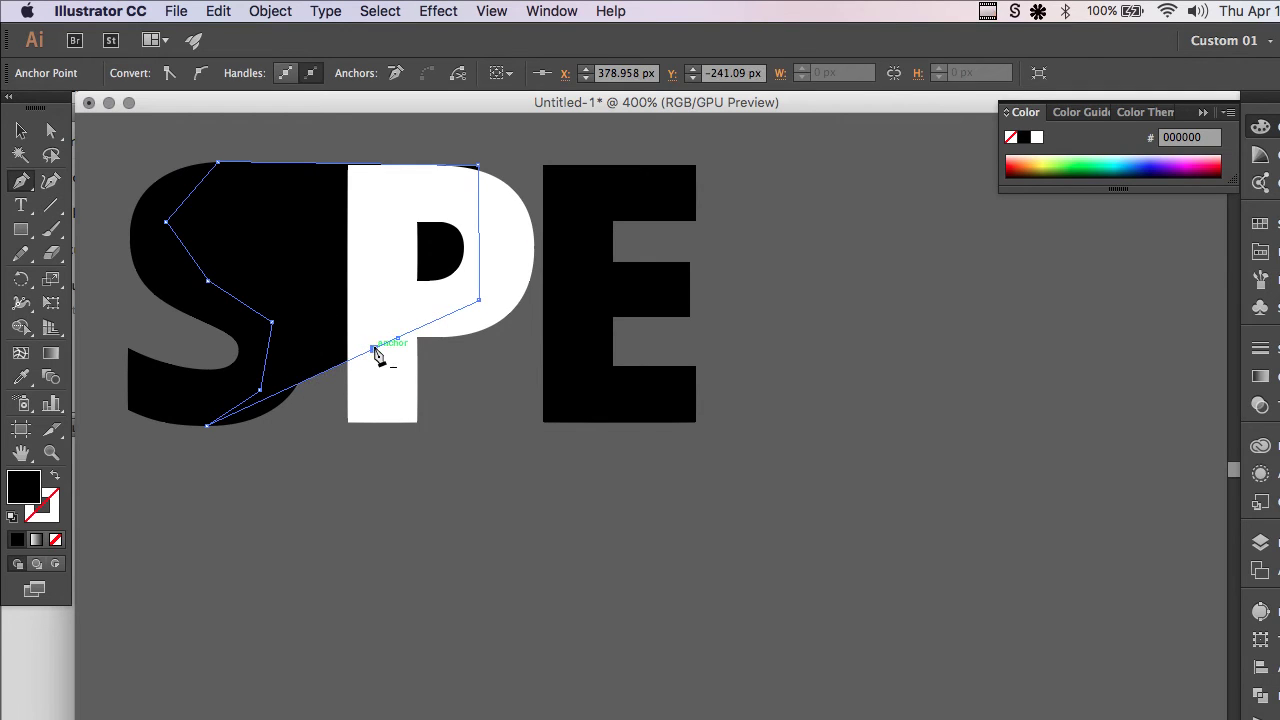
left_click_drag(372, 354, 416, 430)
left_click_drag(416, 372, 398, 360)
left_click(425, 372)
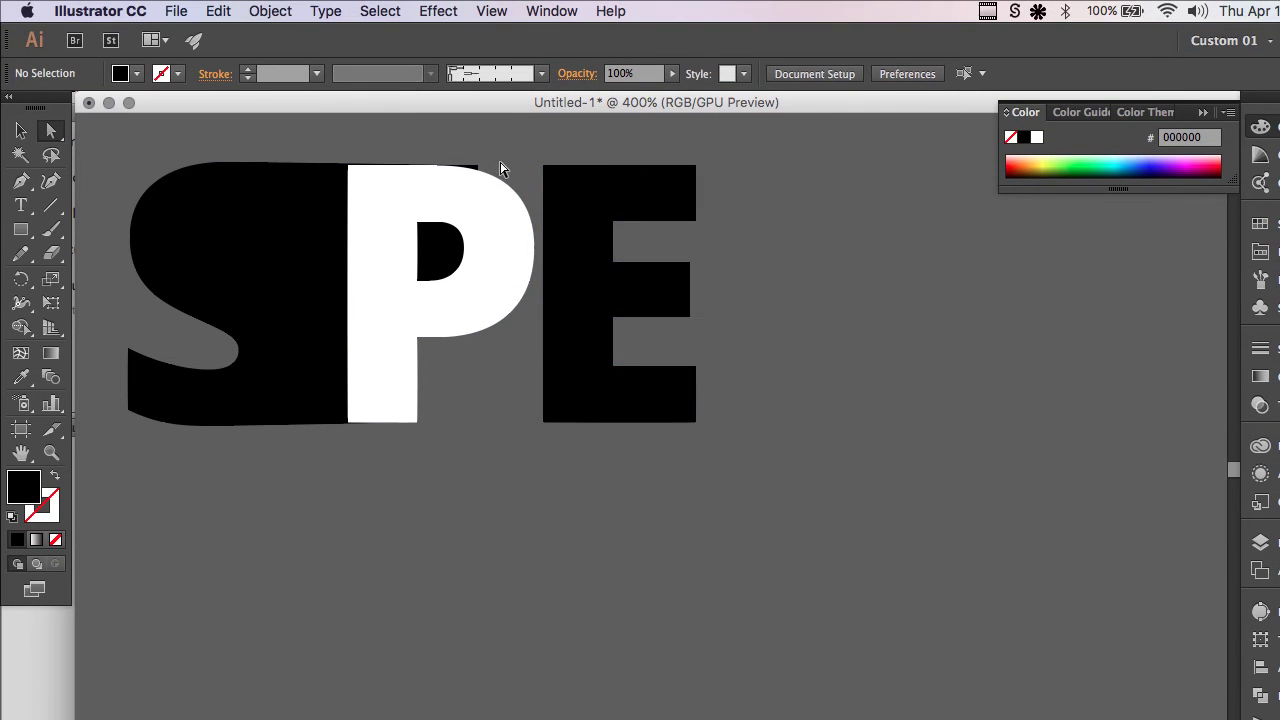
- Try lowering the filler shape's upper-right anchor into the P's bowl and undo the change
left_click(470, 196)
left_click(283, 216)
left_click(322, 208)
left_click_drag(480, 166, 482, 177)
key("super+z")
left_click(456, 154)
left_click(256, 174)
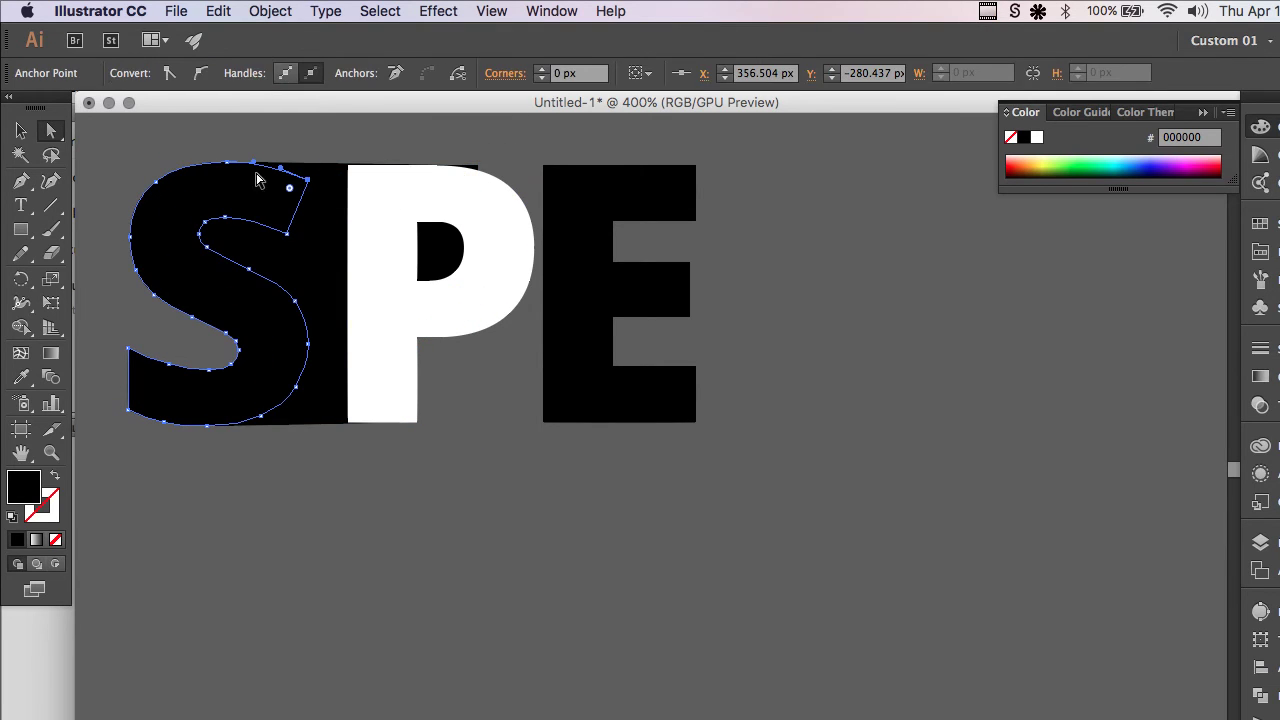
- Lower the filler shape's upper-right anchor inside the P and add an anchor near the stem's top to fill up to it
left_click(305, 225)
left_click(23, 179)
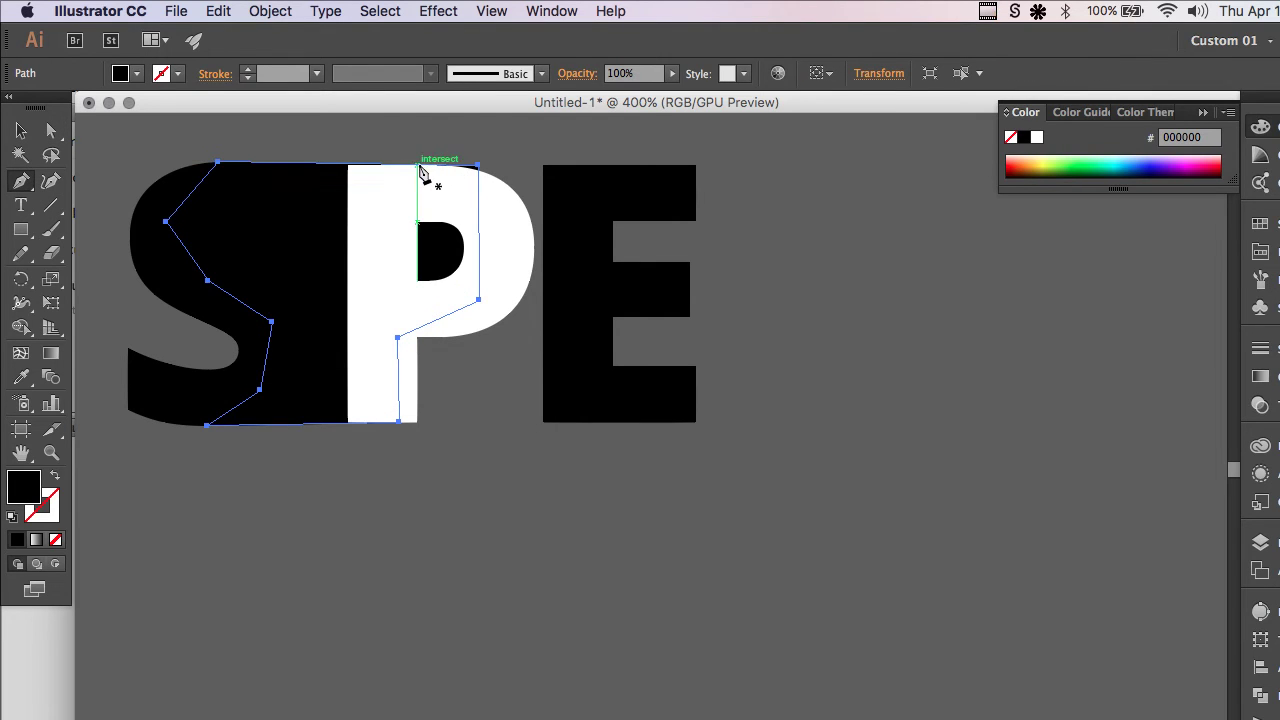
key("a")
left_click_drag(480, 166, 474, 183)
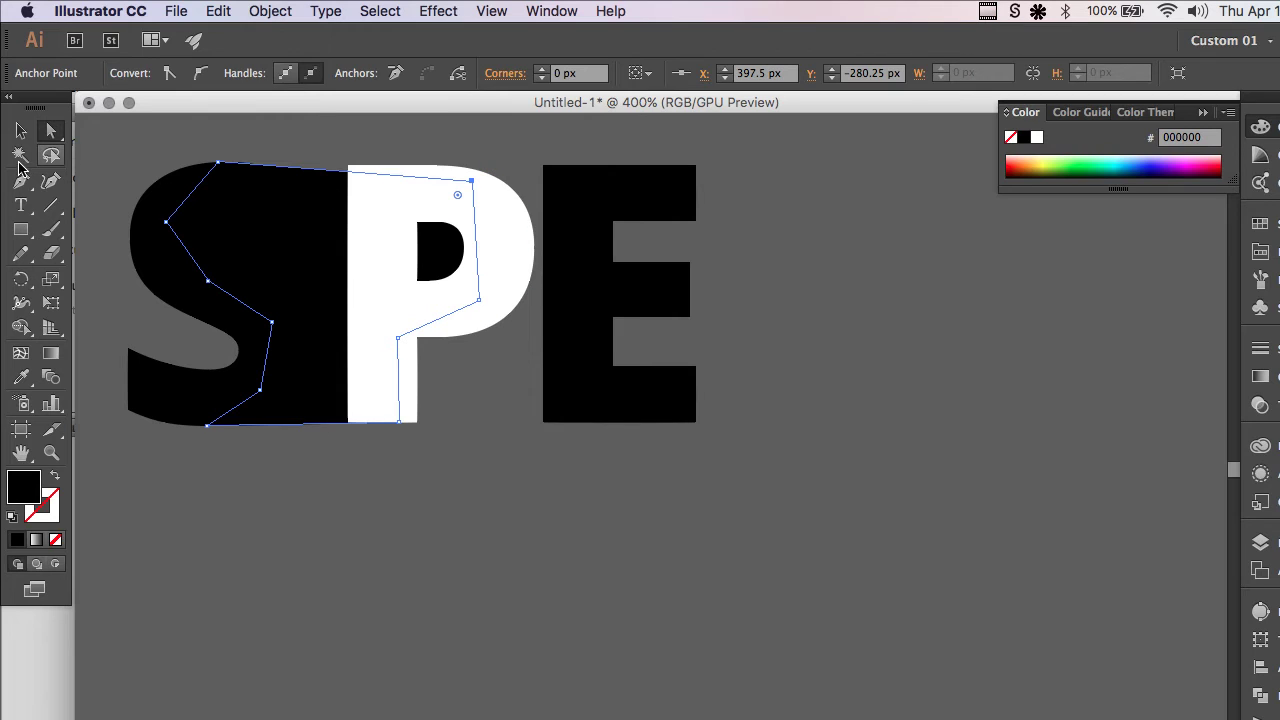
left_click(23, 181)
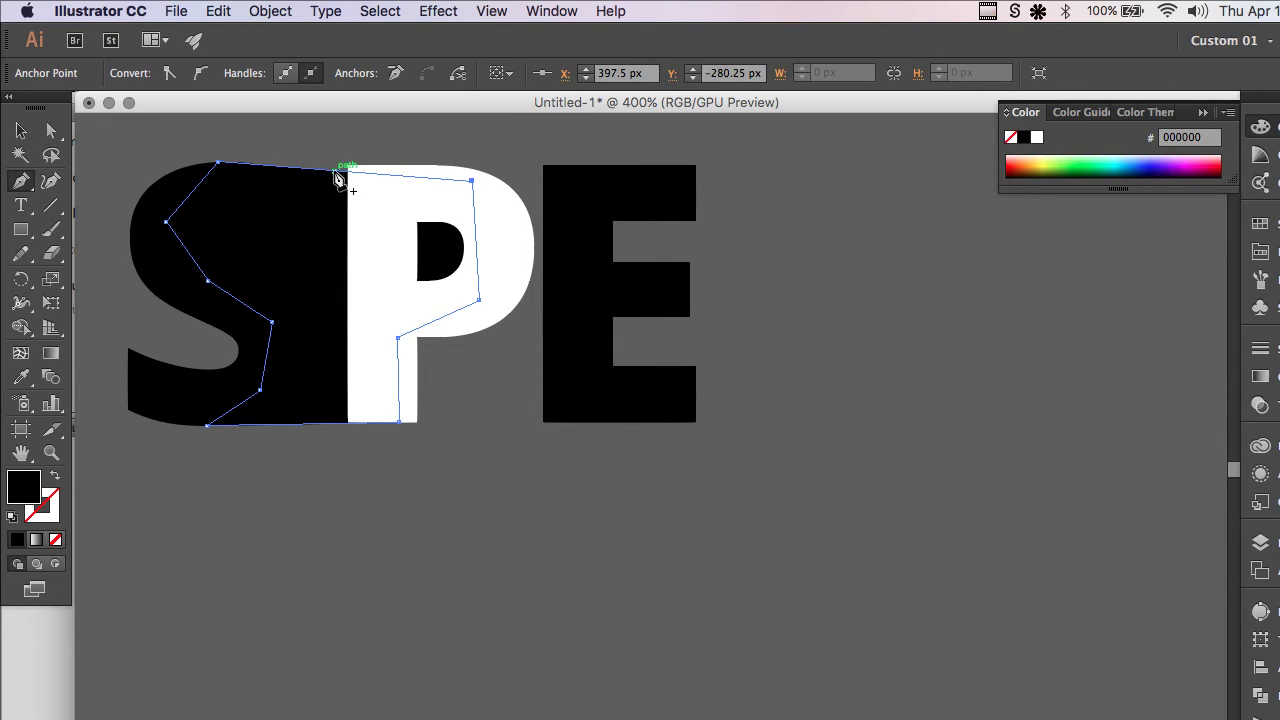
left_click_drag(338, 178, 390, 173)
left_click(406, 150, "super")
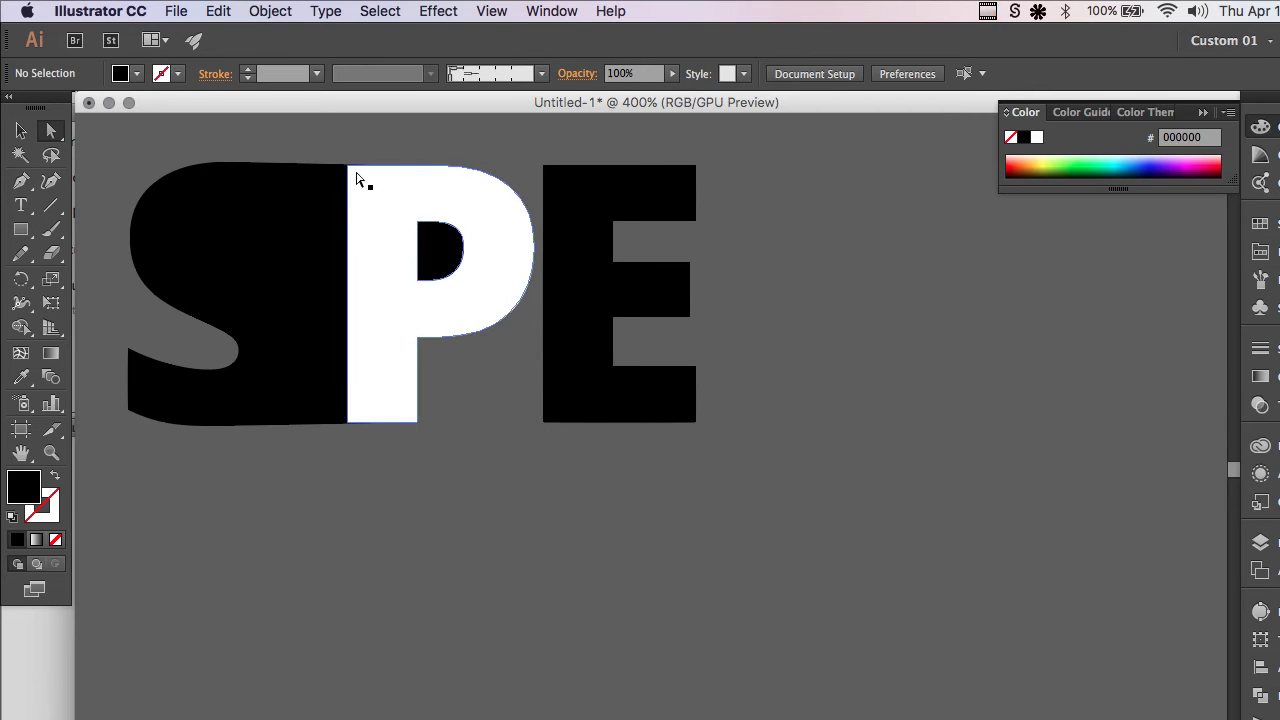
- Nudge the E left so it overlaps the P's bowl and send it to the back
left_click(580, 270)
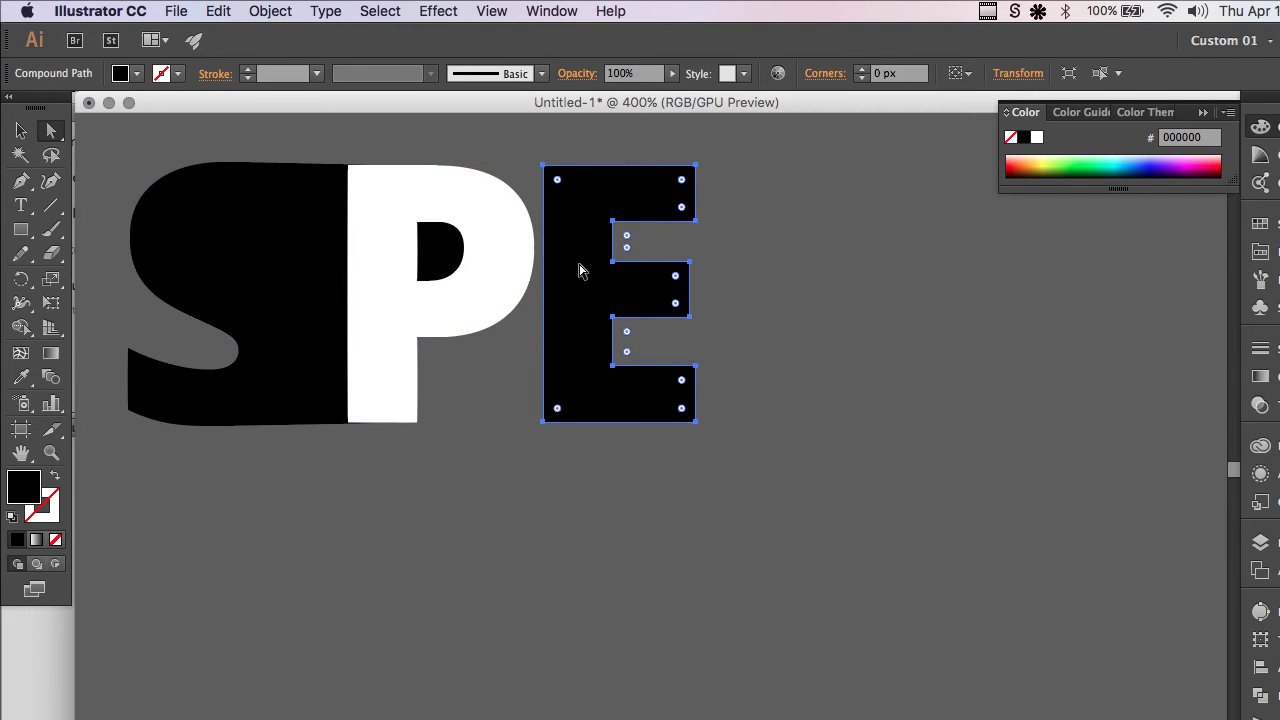
key("shift+Left")
key("shift+Left")
key("Right")
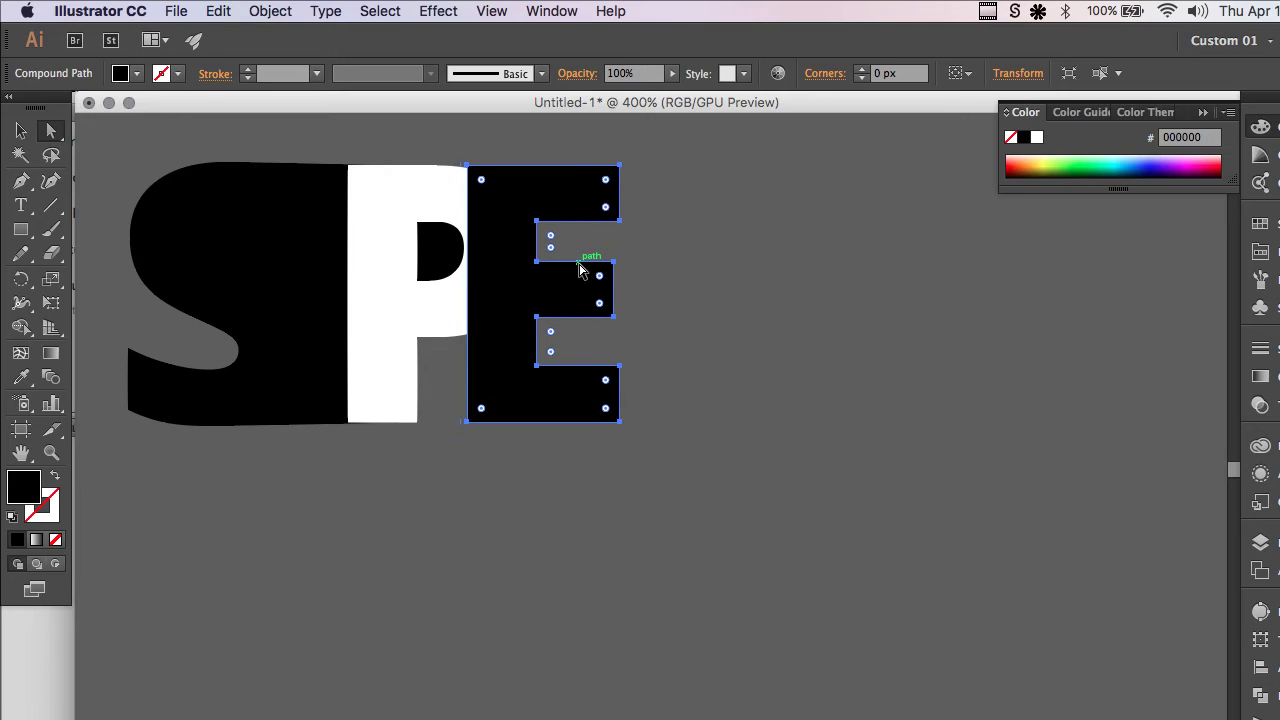
key("super+shift+bracketleft")
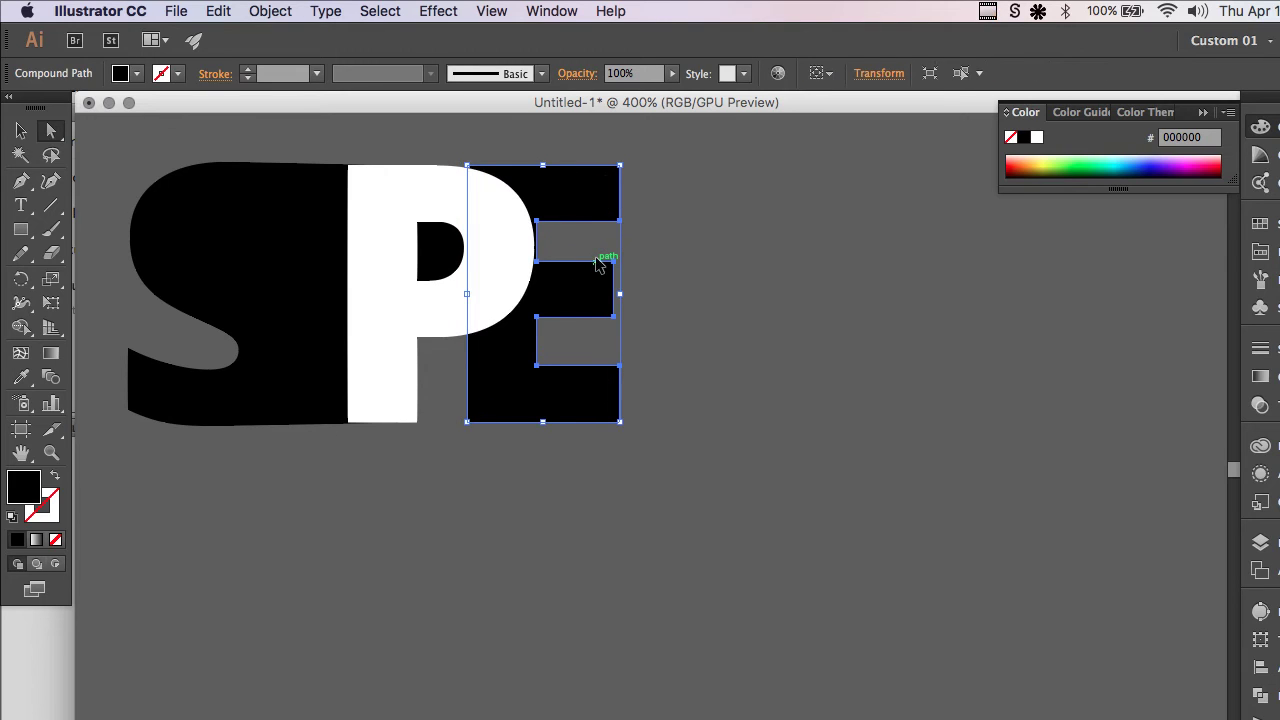
- Compare the E in front of and behind the P, and nudge it right so it sits behind the P's bowl
key("super+shift+bracketright")
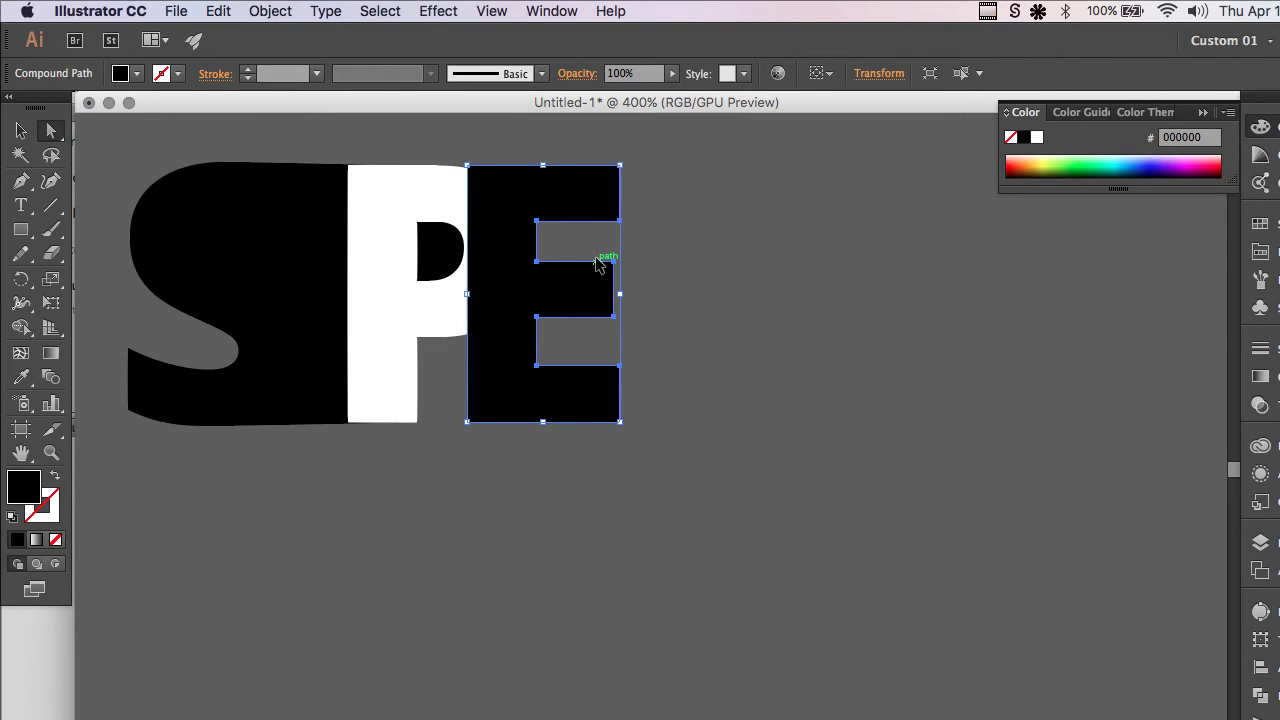
key("super+shift+bracketleft")
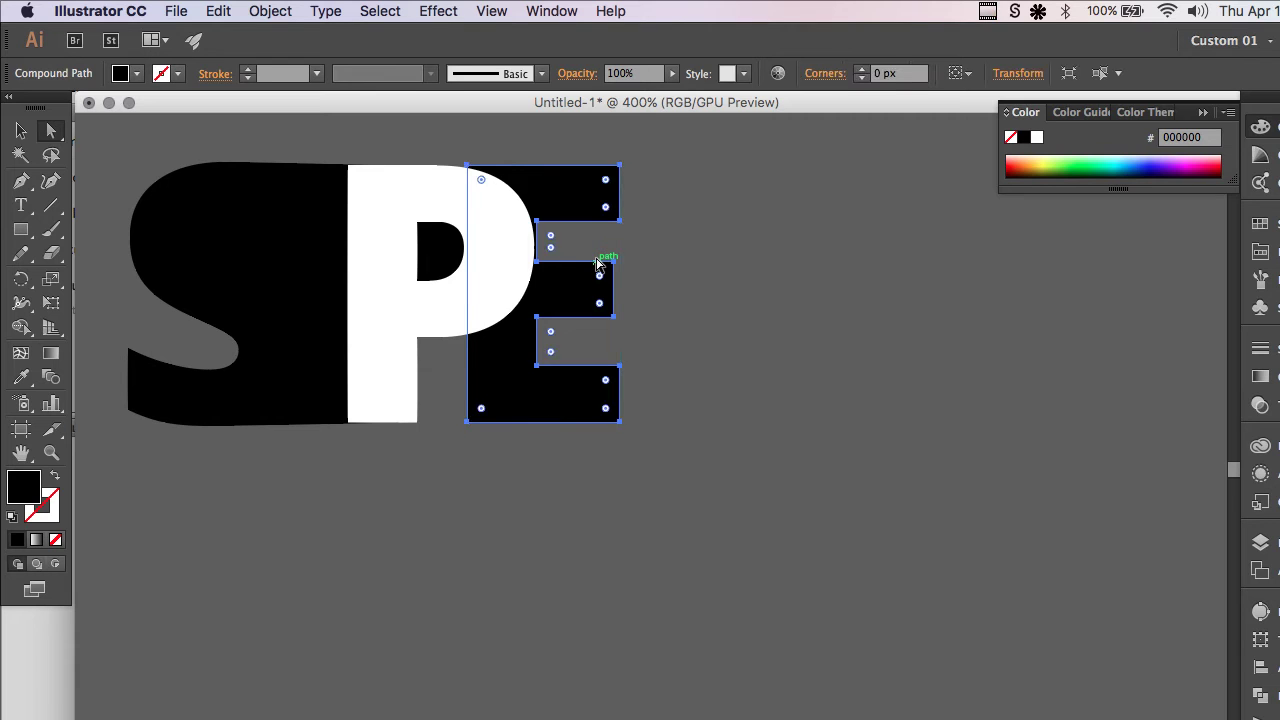
key("shift+Right")
key("Left")
key("Left")
key("Left")
key("Left")
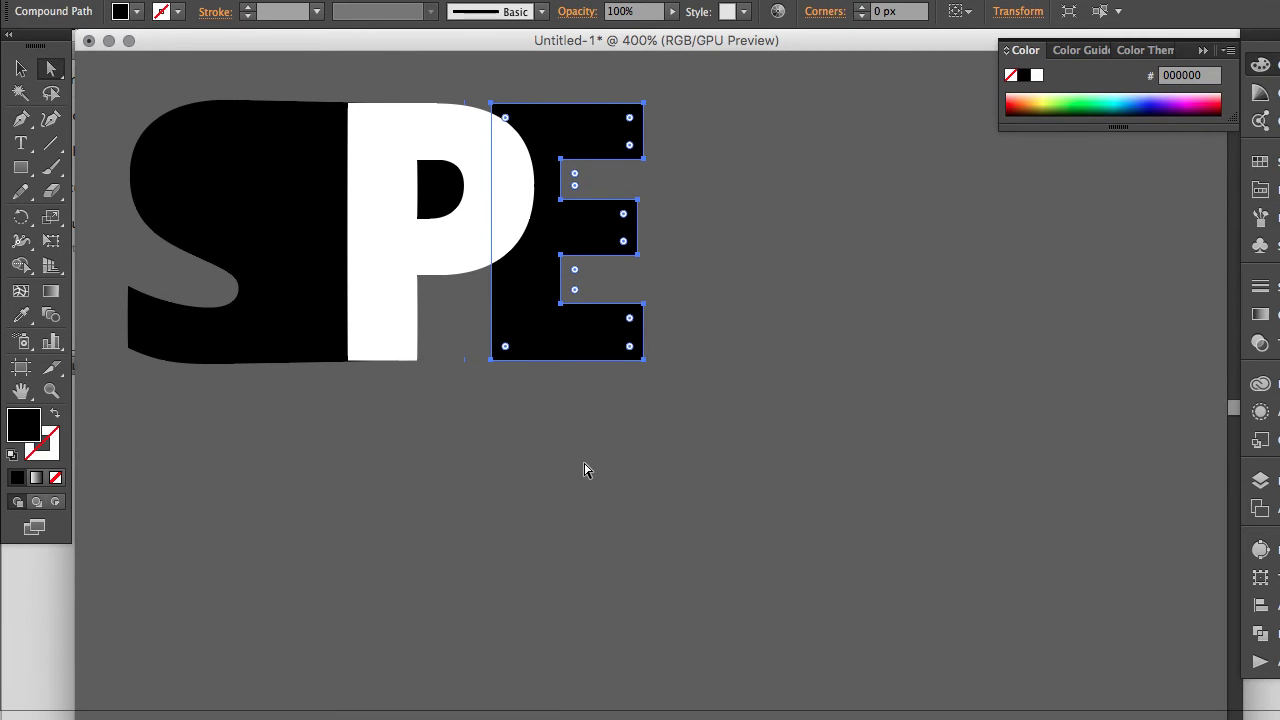
left_click(588, 530)
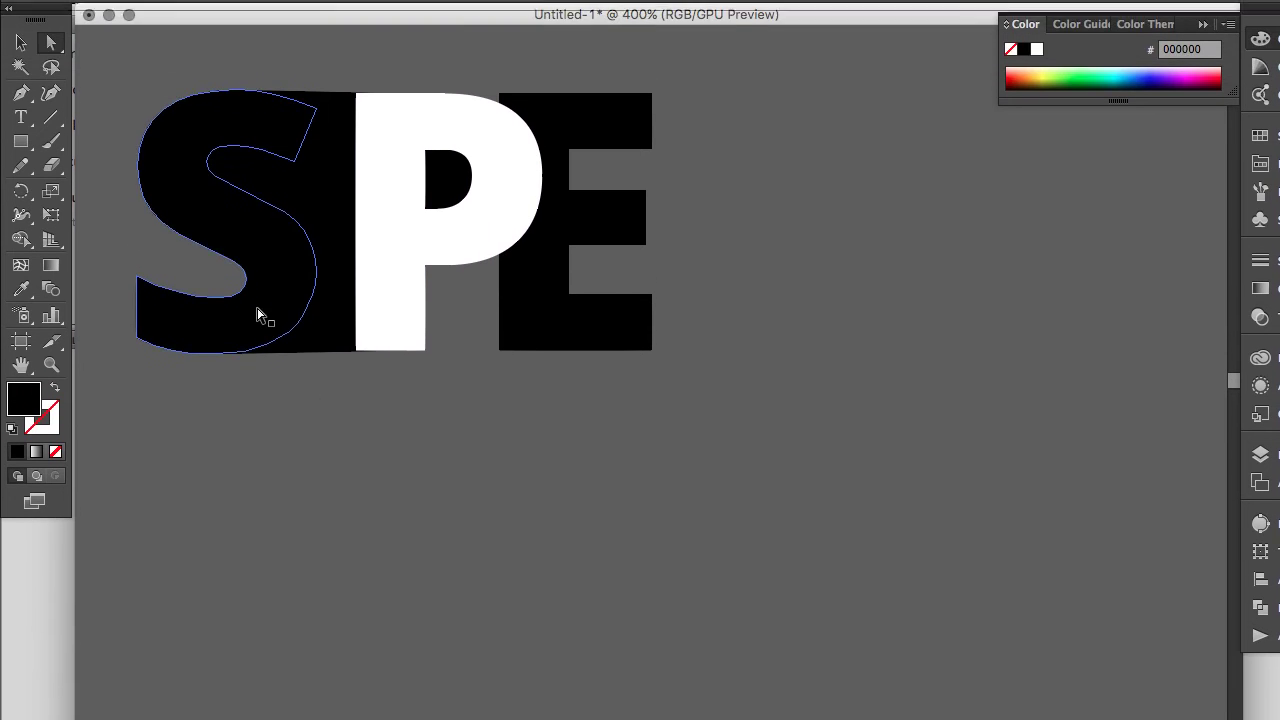
- Delete the black filler shape between the S and P and undo the deletion
left_click(295, 189)
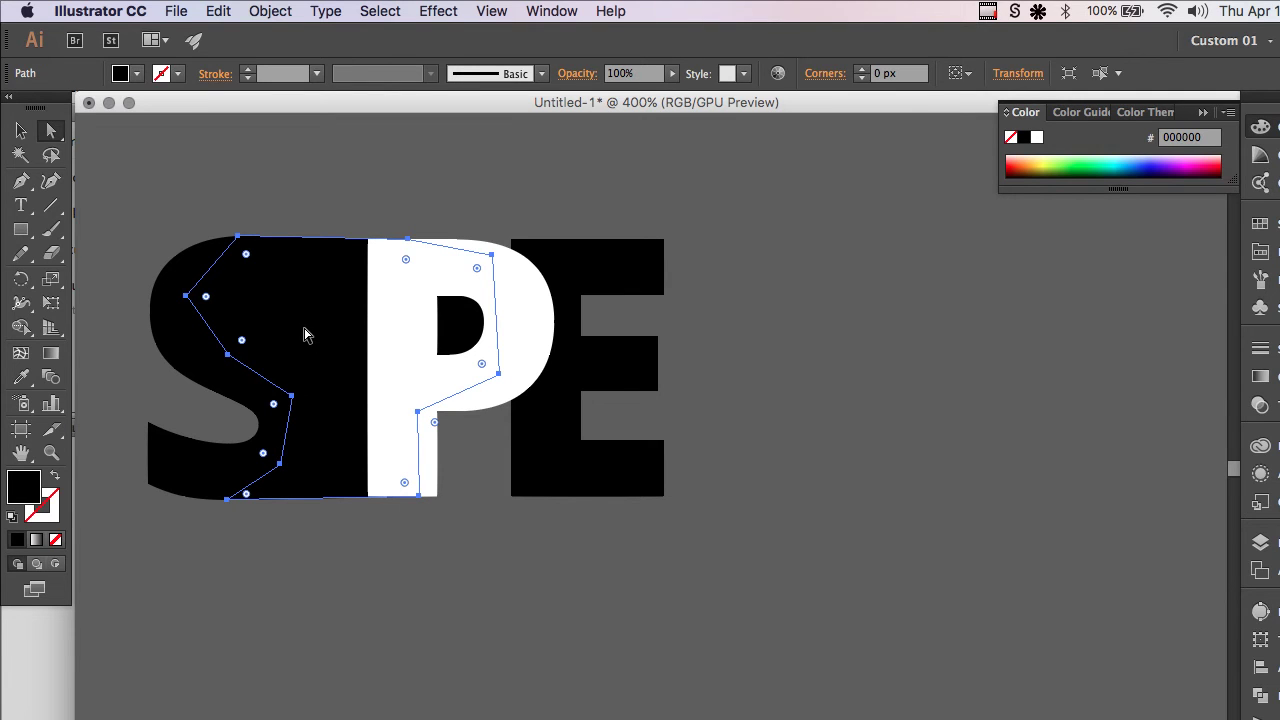
key("Delete")
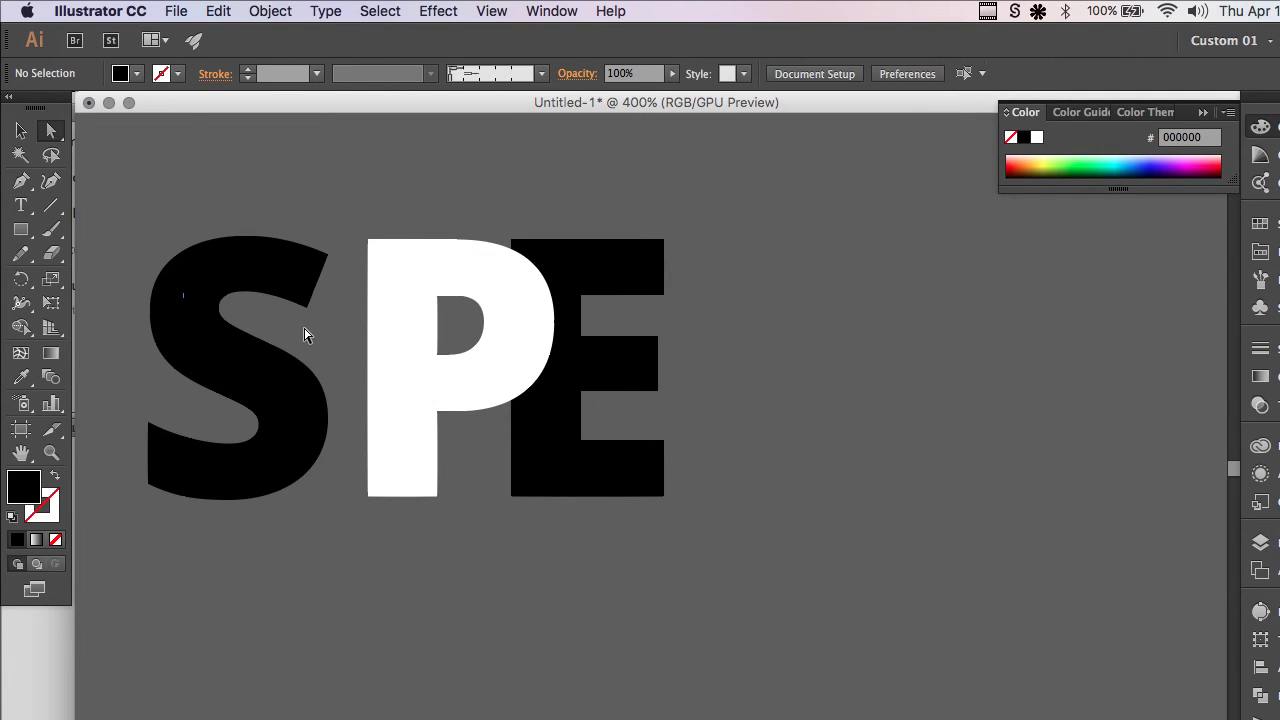
key("super+z")
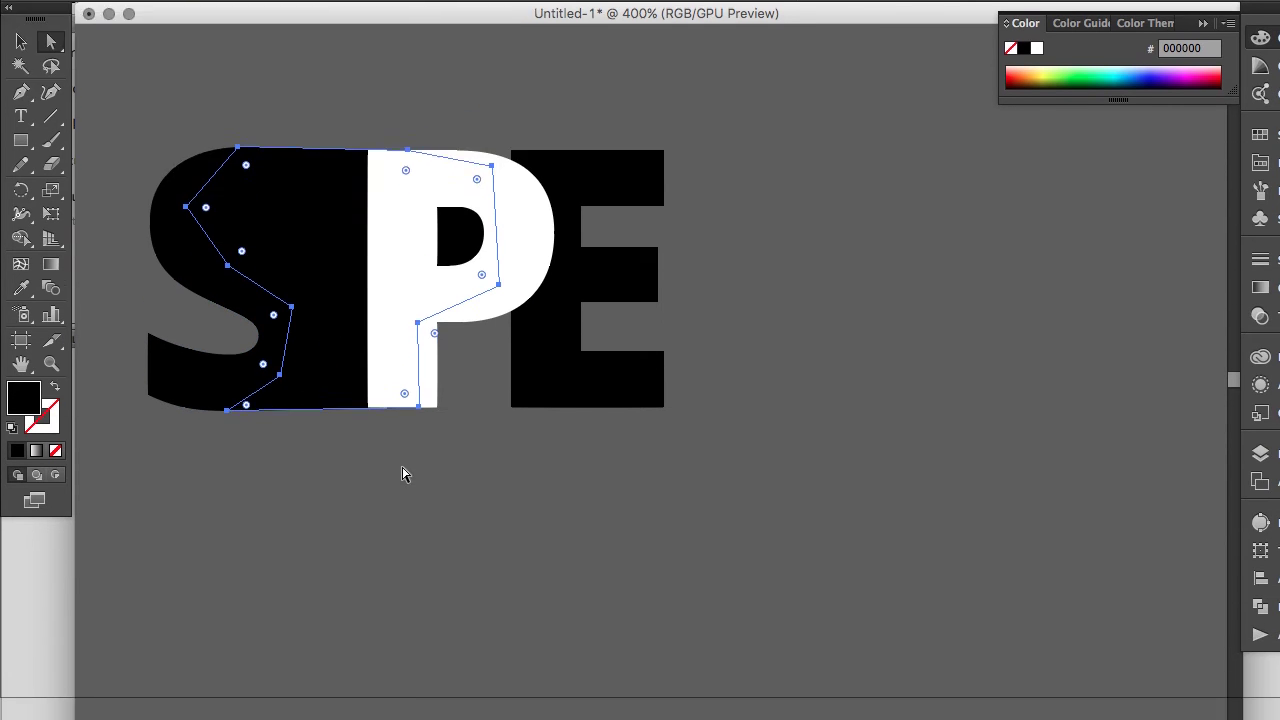
left_click(408, 598)
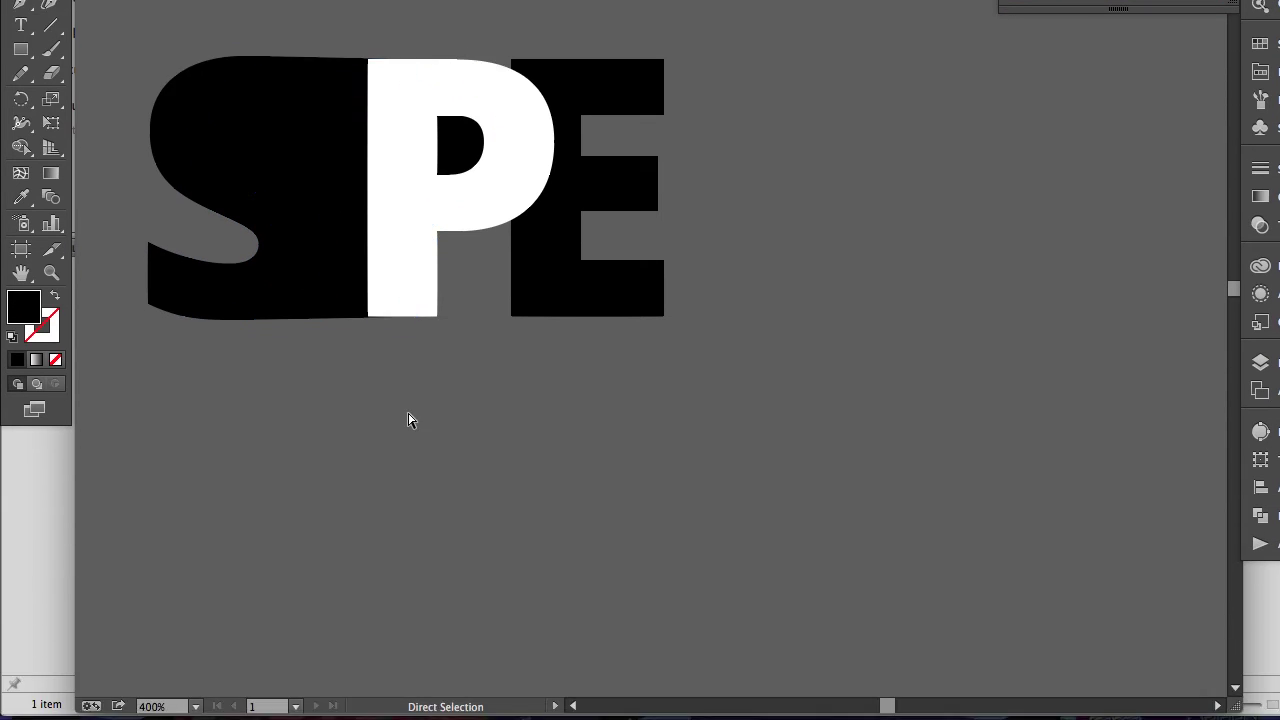
- Select all the SPE letters with the filler, apply the Pathfinder Merge to them and delete the white P
left_click(311, 163)
left_click(300, 397)
left_click_drag(120, 54, 785, 432)
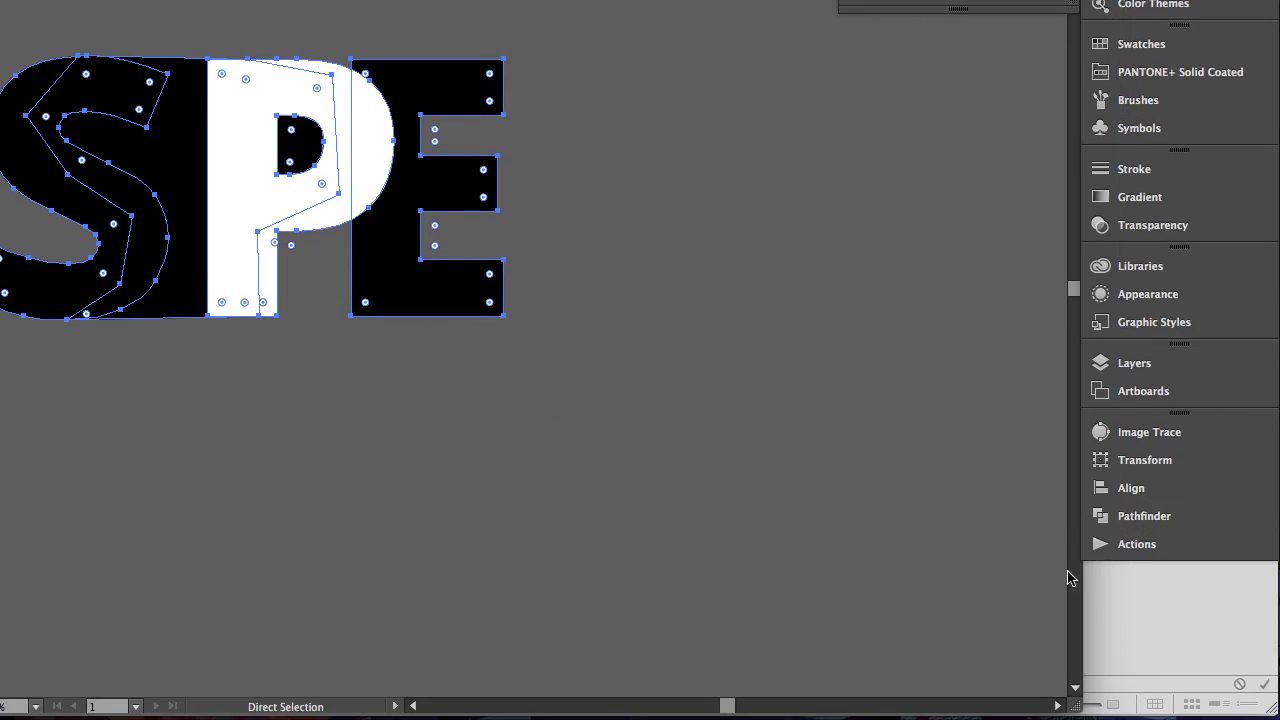
left_click(1134, 522)
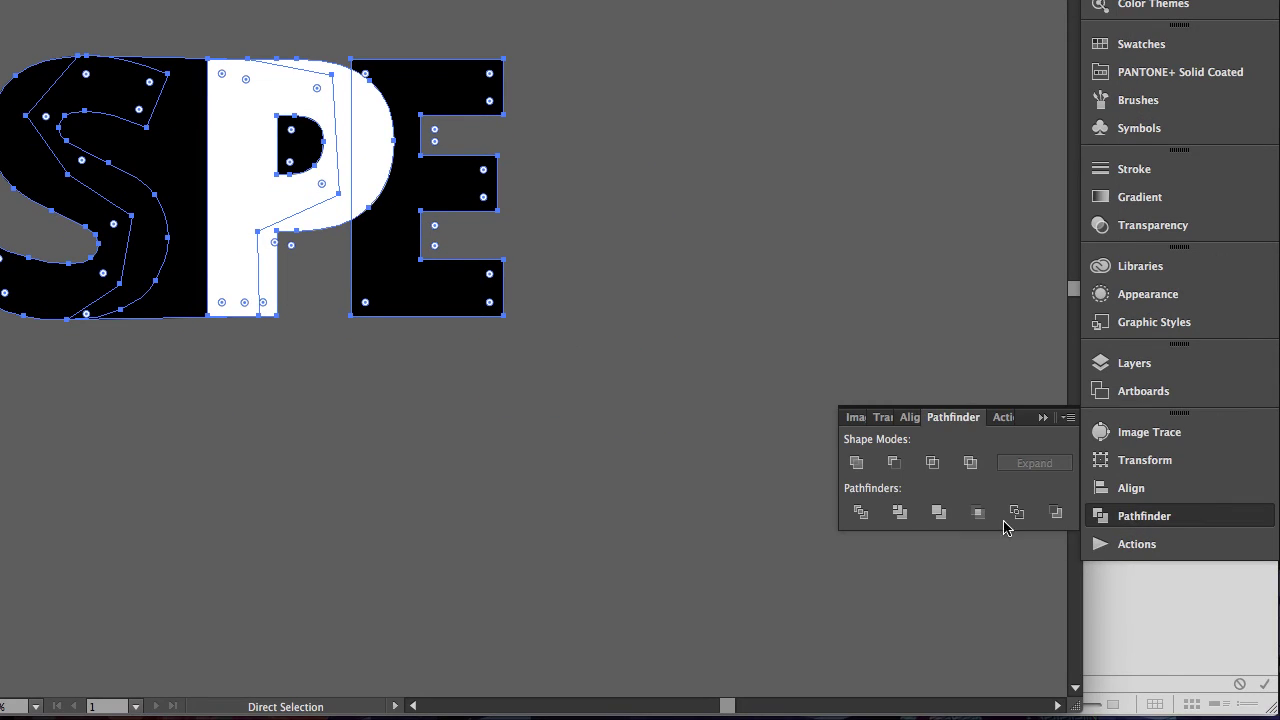
left_click(940, 513)
left_click(620, 400)
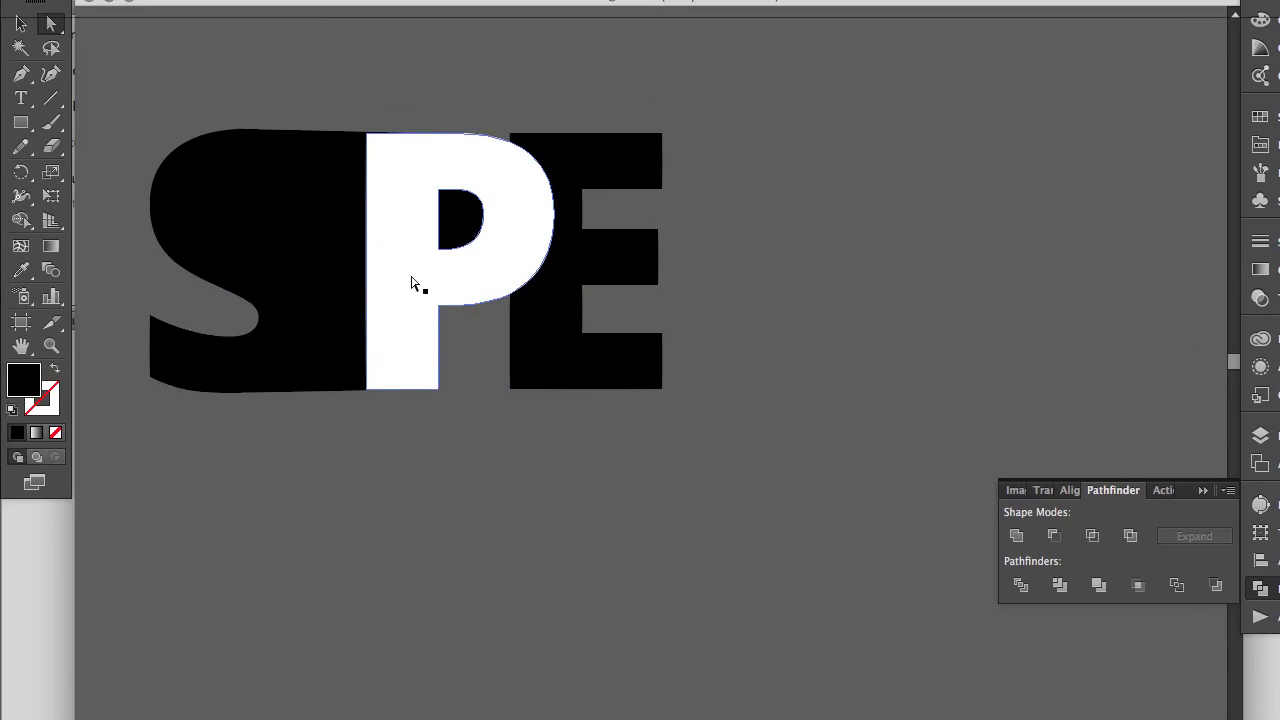
left_click(243, 209)
key("Delete")
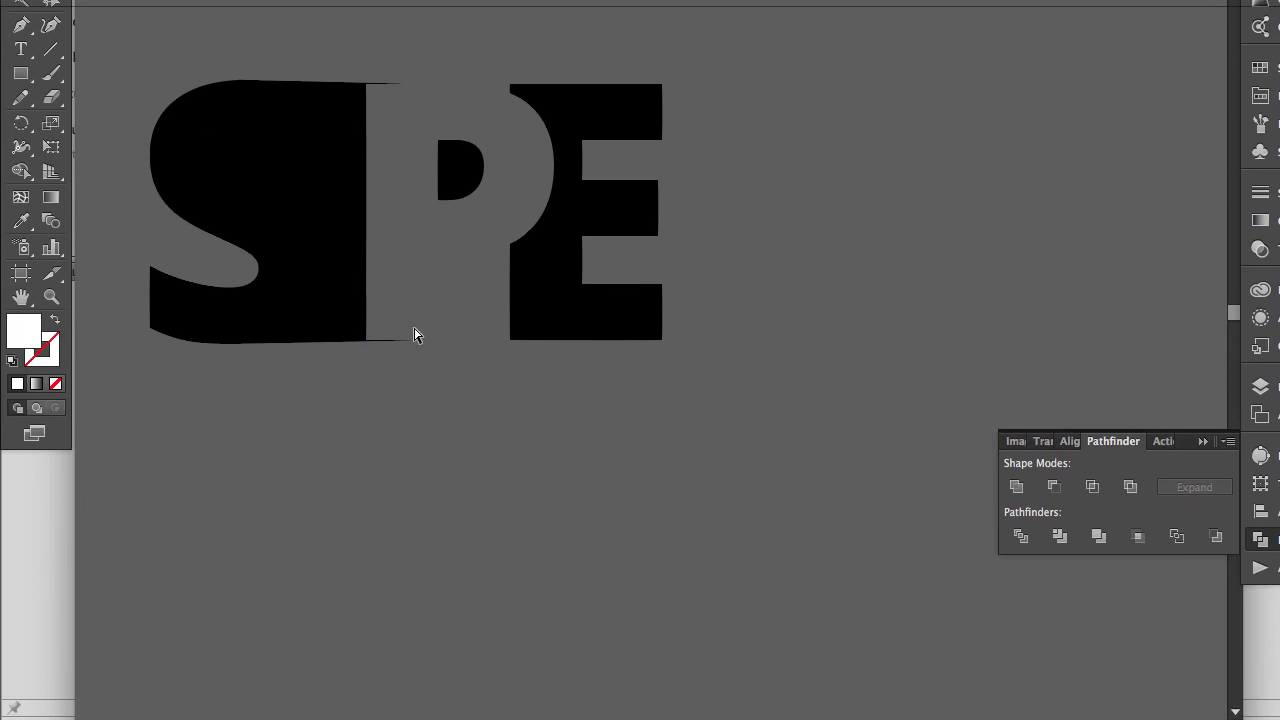
- Delete the stray sliver at the bottom of the cut-out P's stem and try deleting the one along its top
left_click_drag(418, 443, 379, 480)
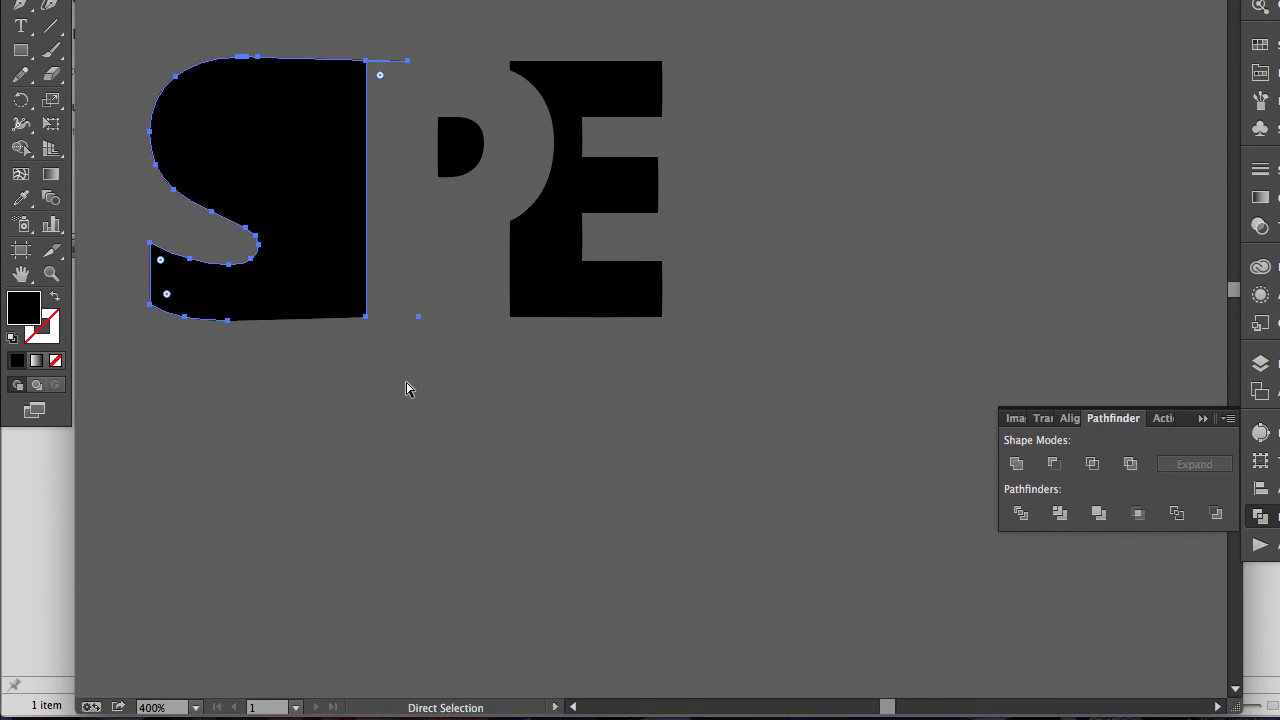
left_click_drag(445, 290, 390, 395)
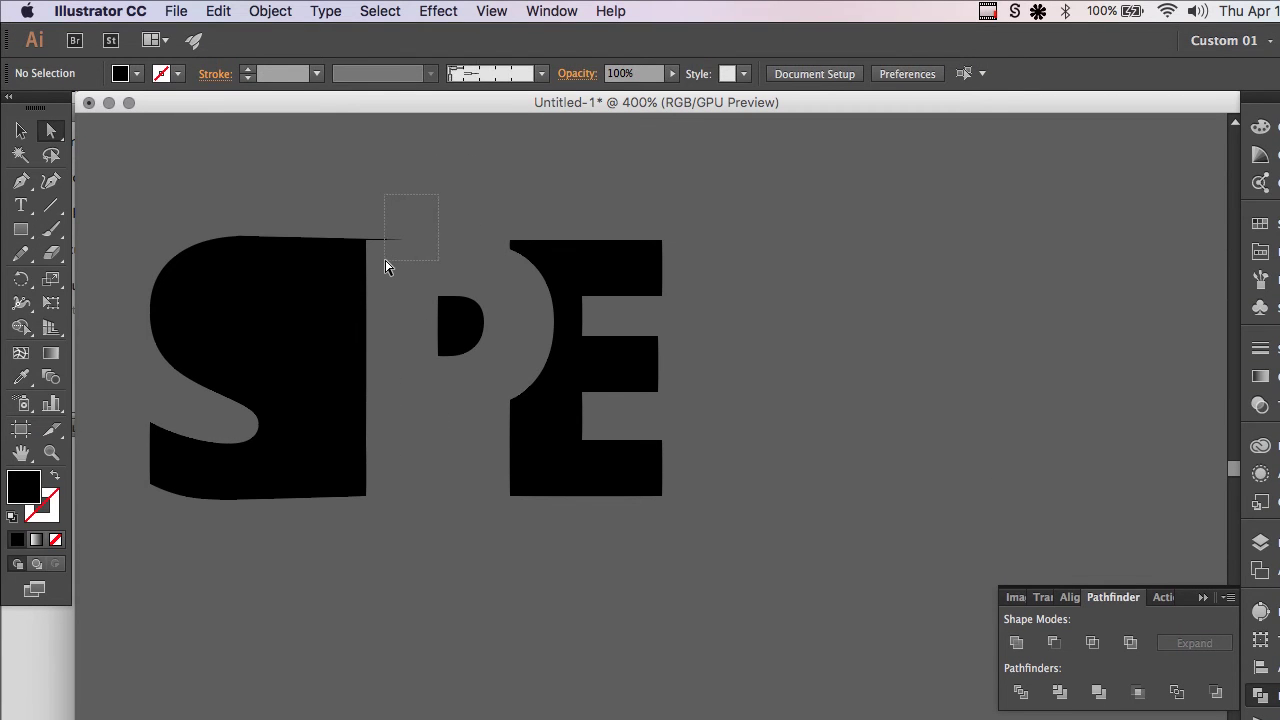
left_click_drag(385, 261, 386, 263)
key("Delete")
key("super+z")
left_click(403, 346)
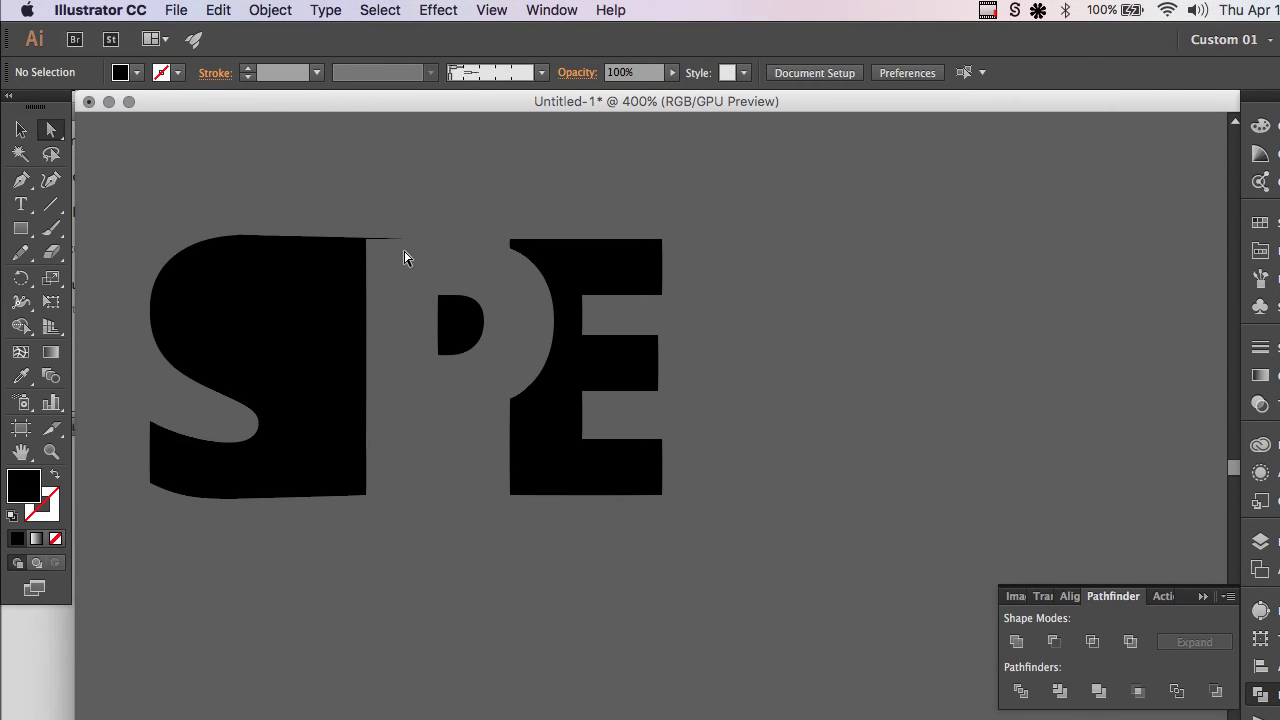
- Try deleting the end anchor of the thin sliver extending from the S's top edge and undo the change
left_click(404, 240)
key("Delete")
key("Delete")
key("super+z")
left_click(557, 224)
key("super+z")
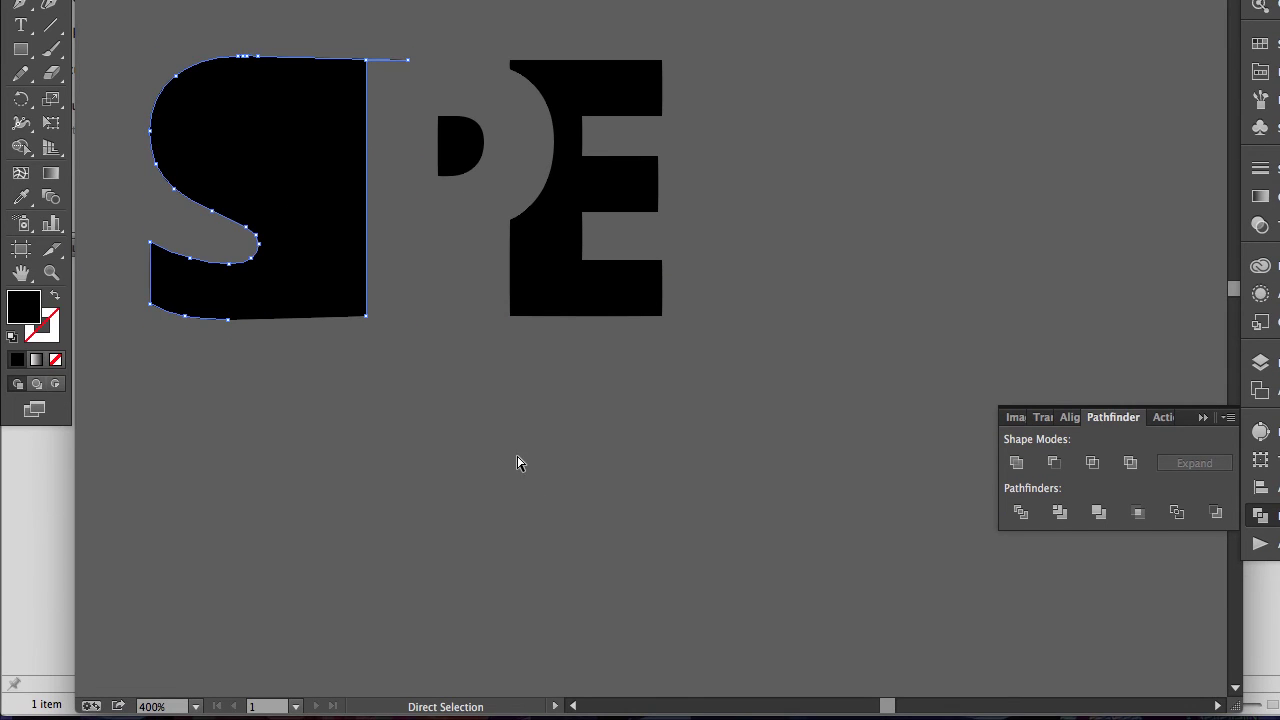
left_click(434, 254)
scroll(439, 147, "left", 2)
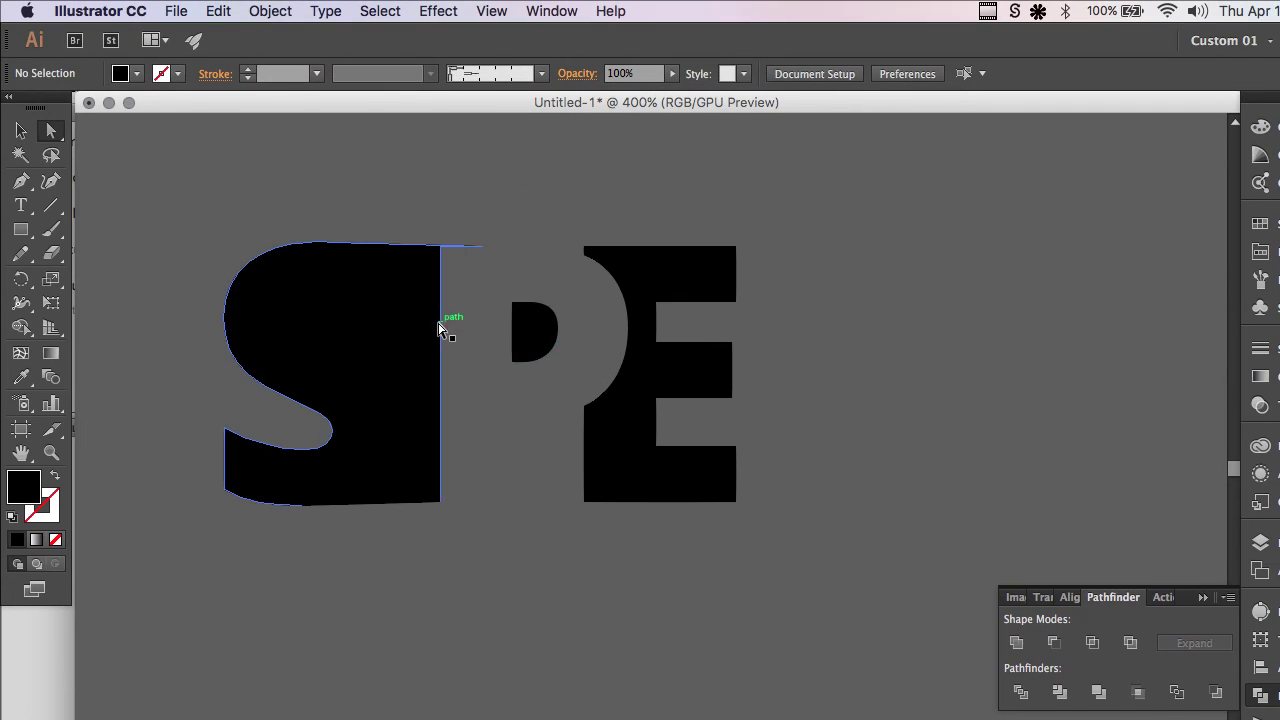
scroll(440, 328, "left", 2)
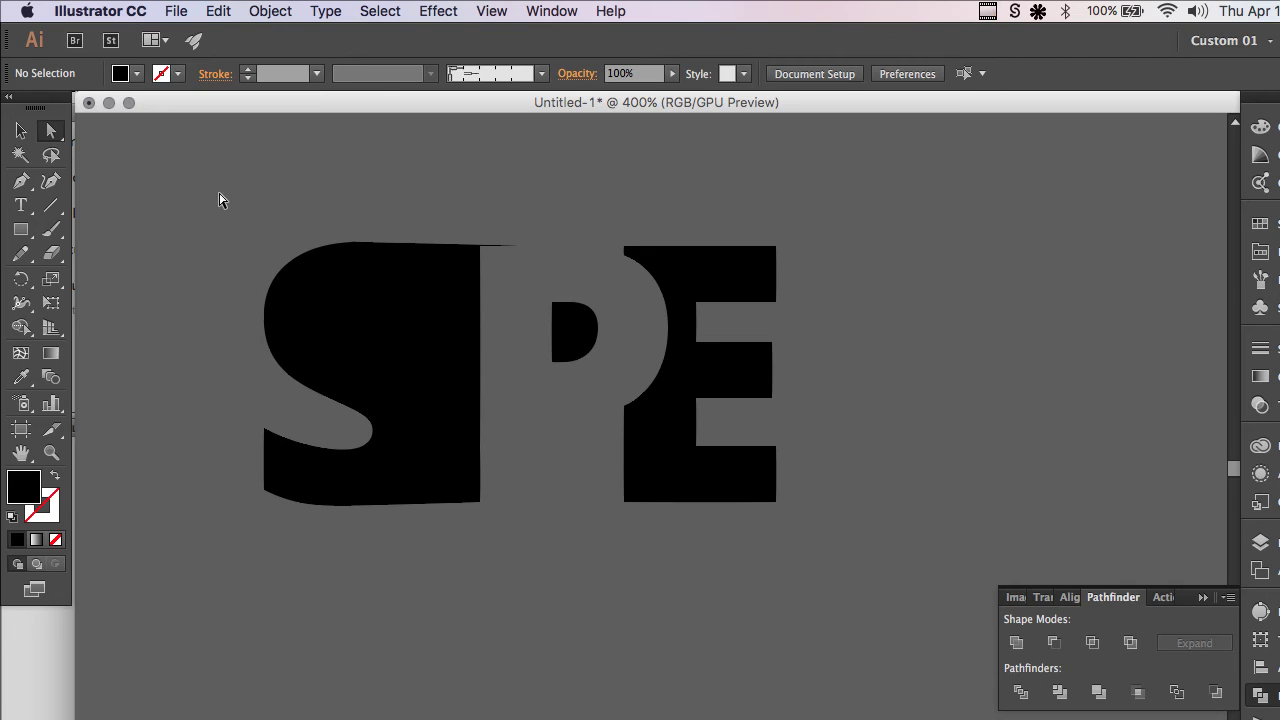
- Undo the P's deletion and the Pathfinder Merge, and deselect the artwork
key("super+z")
key("super+z")
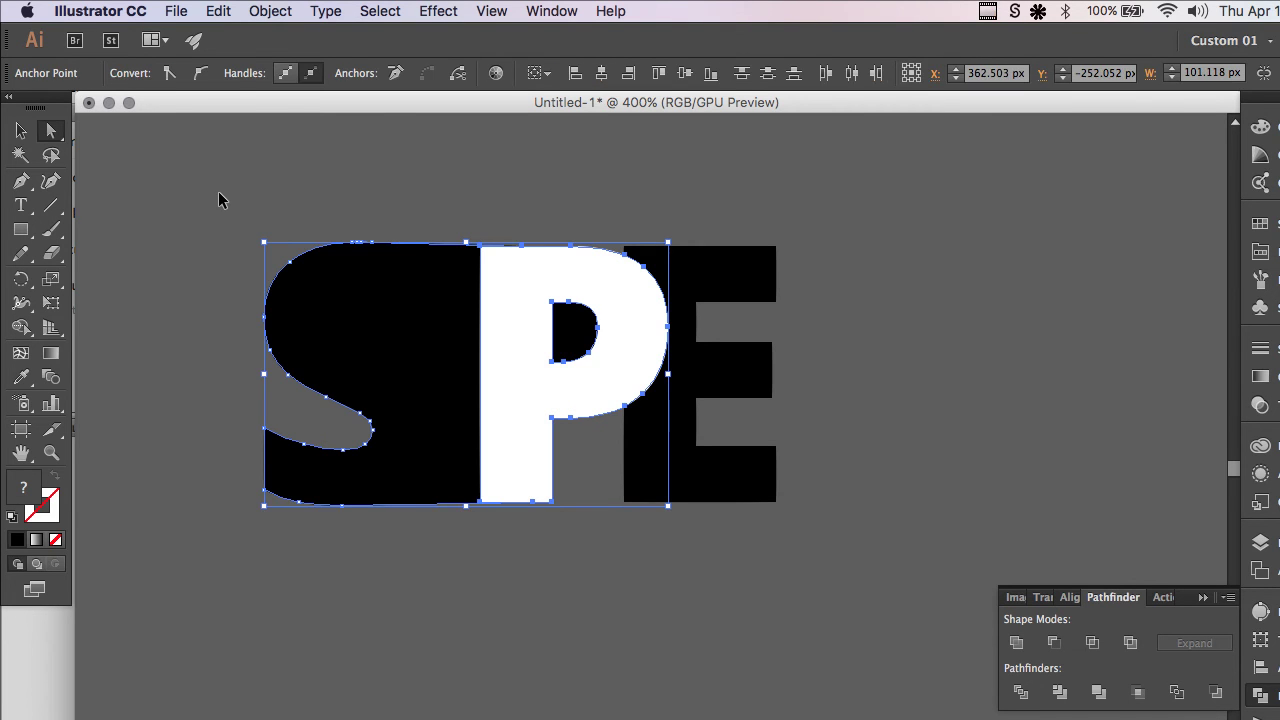
key("super+z")
left_click(538, 617)
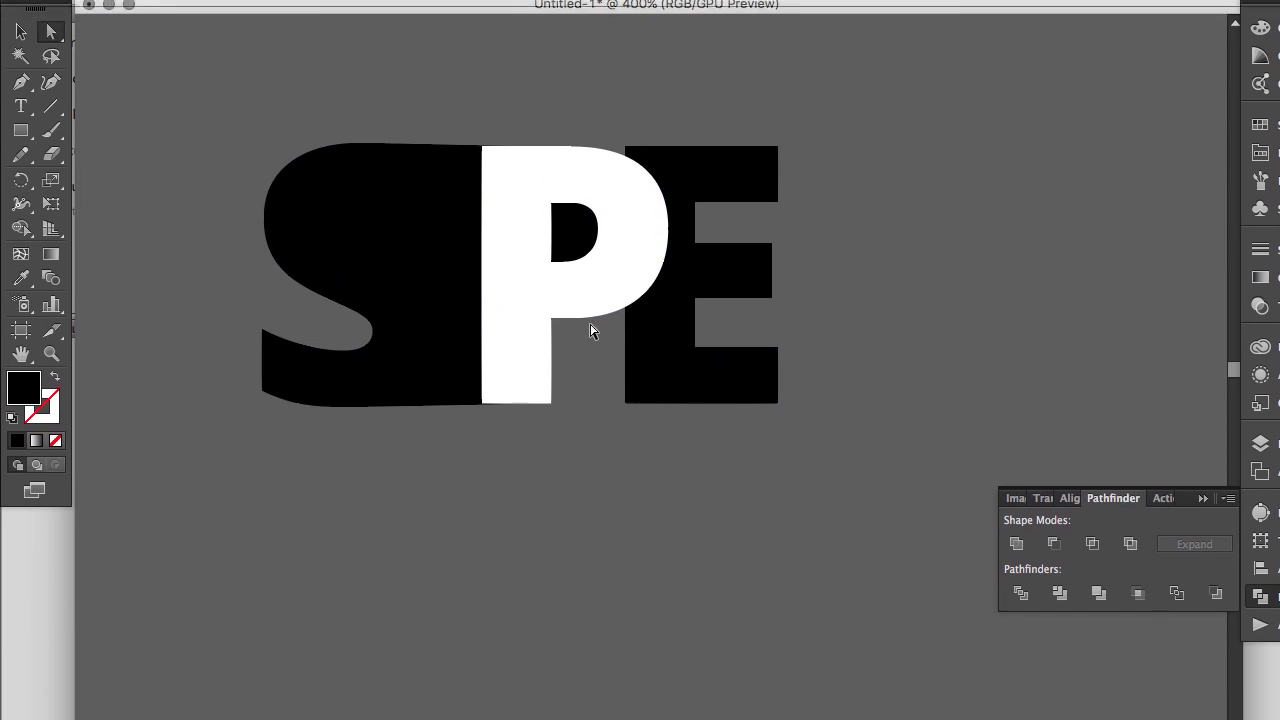
- Undo the E's repositioning and the filler's anchor edits until the black filler spans behind the P from S to E, and deselect
key("super+z")
key("super+z")
key("super+z")
key("super+z")
key("super+z")
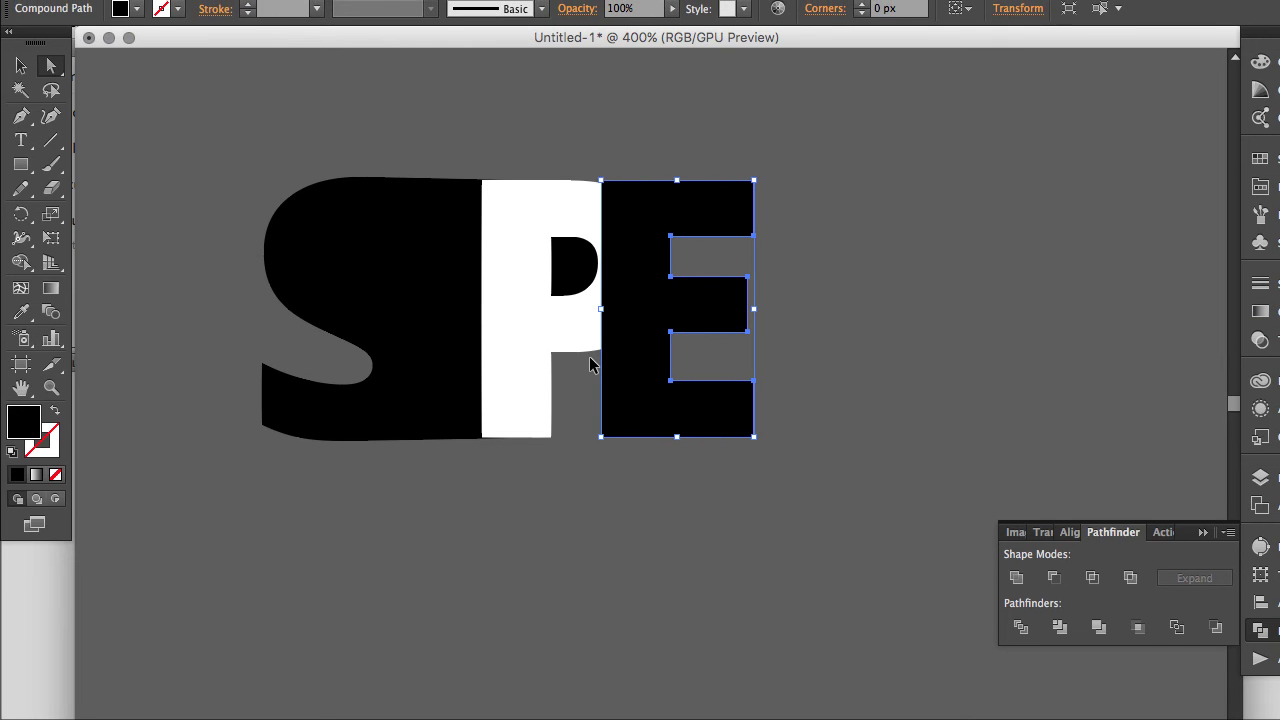
key("super+z")
key("super+z")
key("super+z")
key("super+z")
key("super+z")
key("super+z")
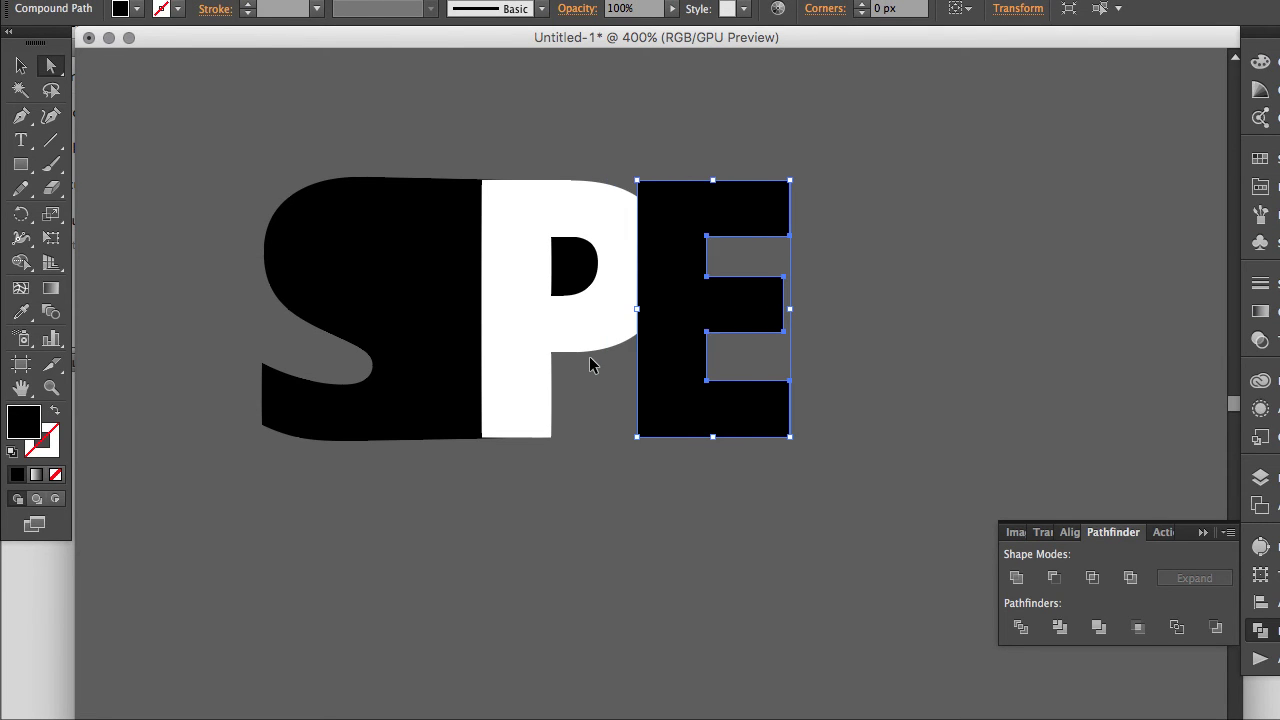
key("super+z")
key("super+z")
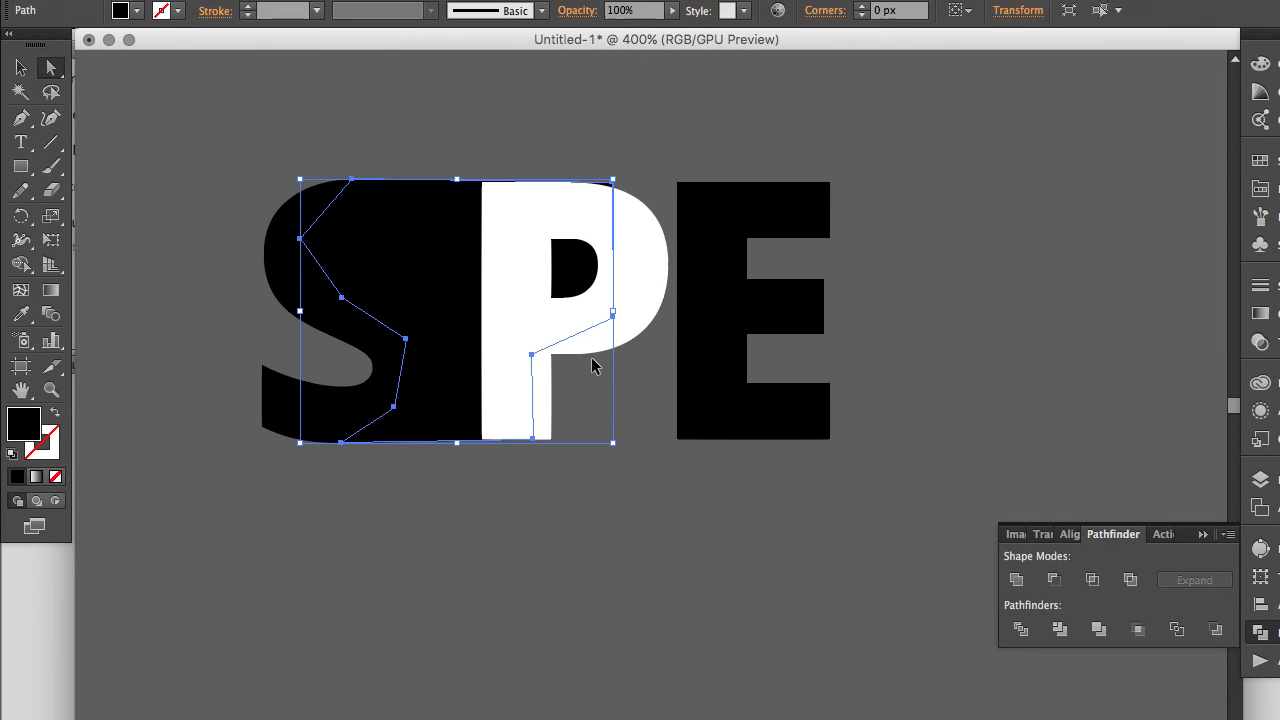
key("super+z")
key("super+z")
key("super+z")
key("super+z")
key("super+z")
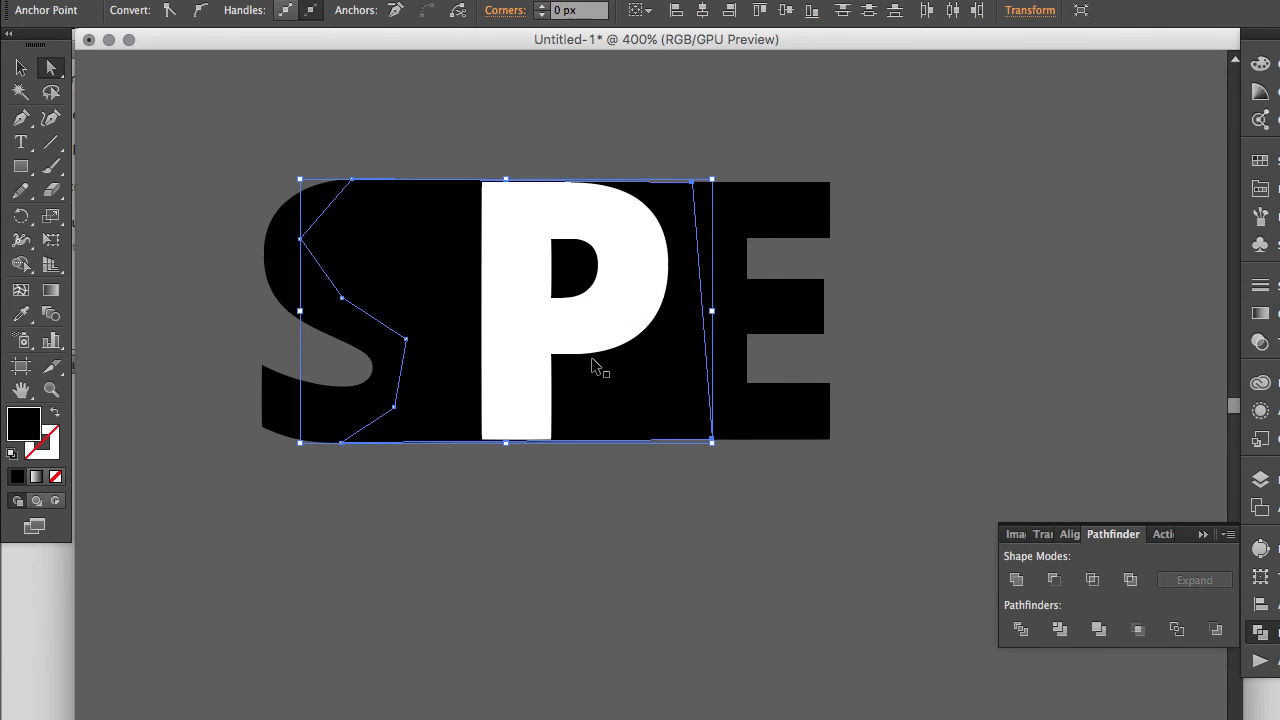
left_click(718, 141)
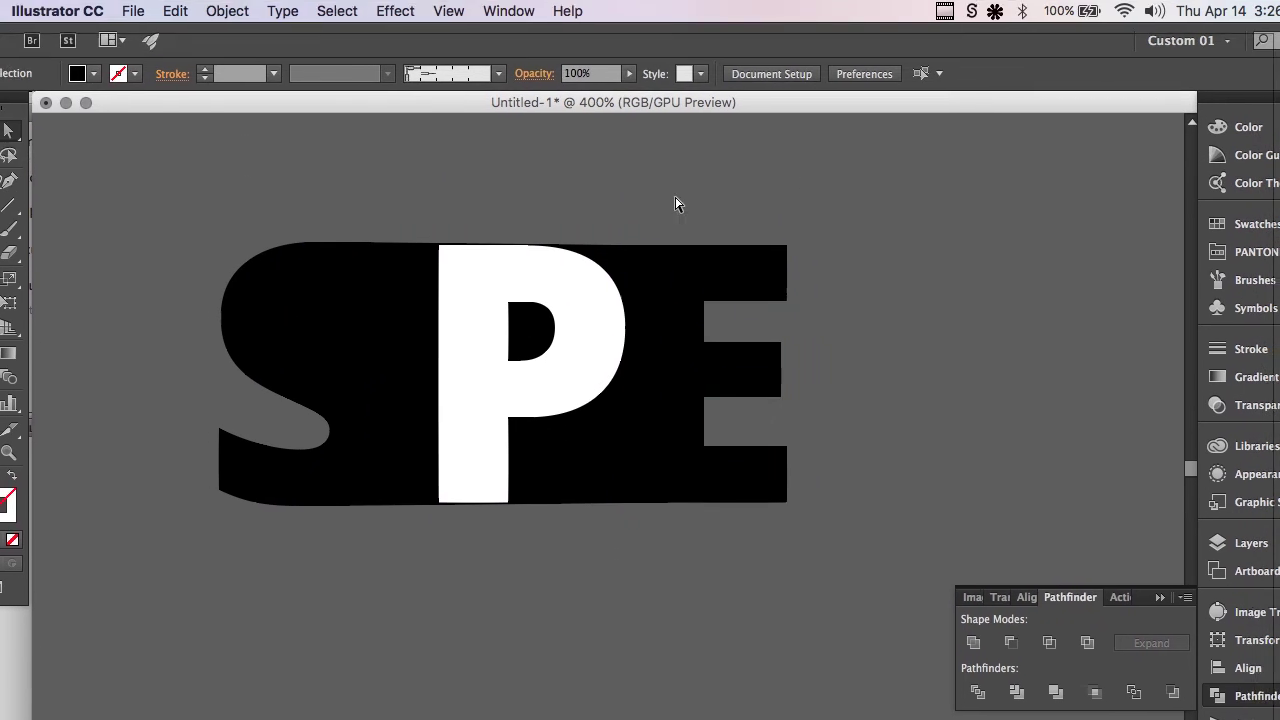
- Merge all the SPE shapes, delete the white P from the merged mark and undo the deletion
left_click_drag(810, 180, 153, 593)
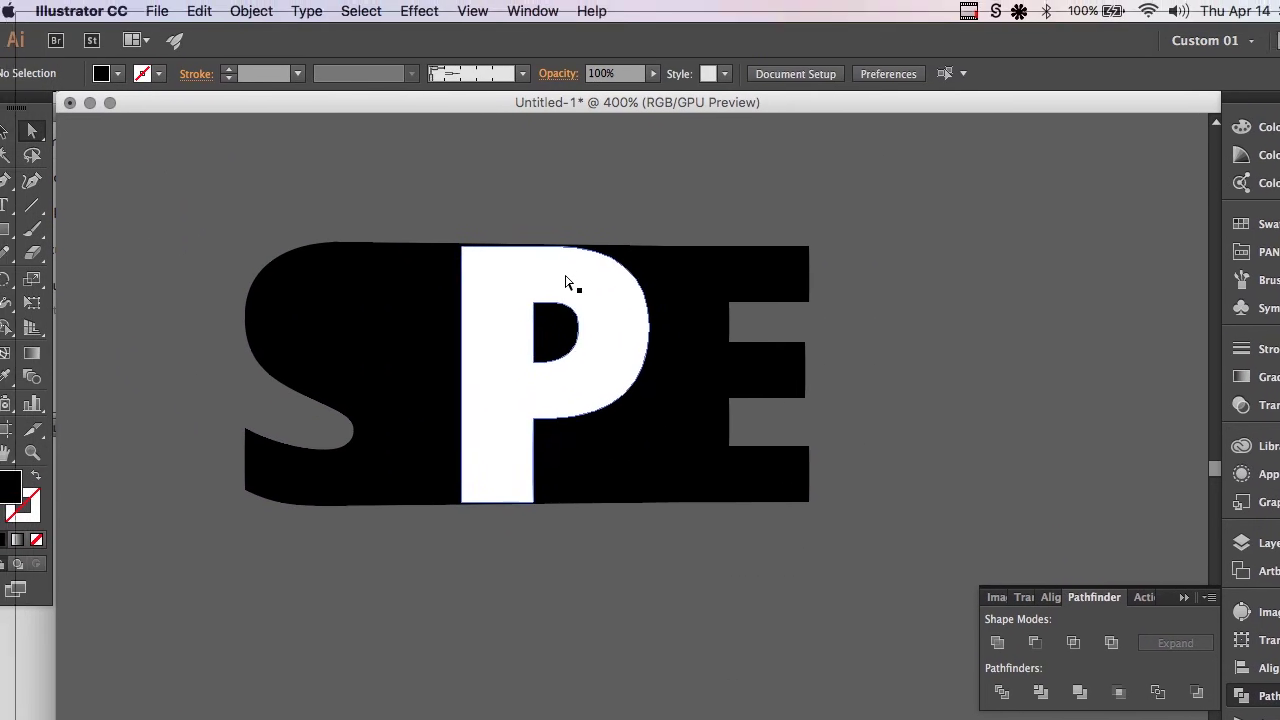
left_click(425, 97)
key("Delete")
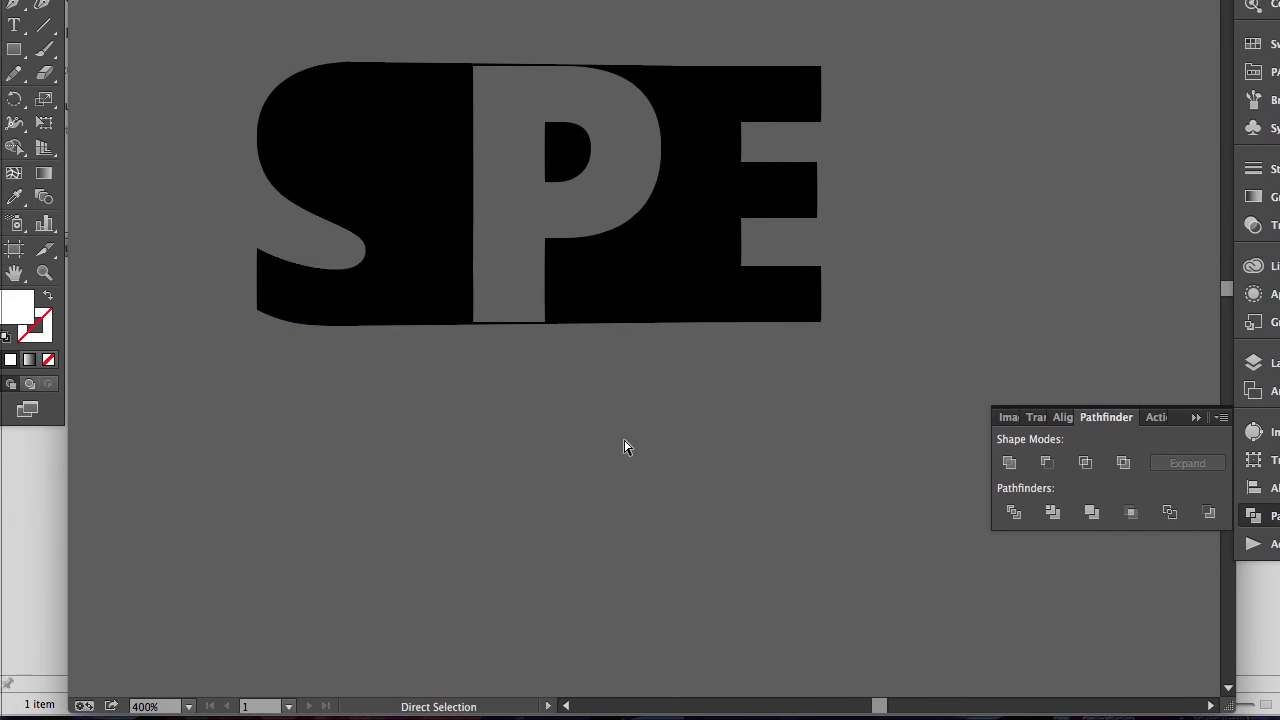
key("ctrl+z")
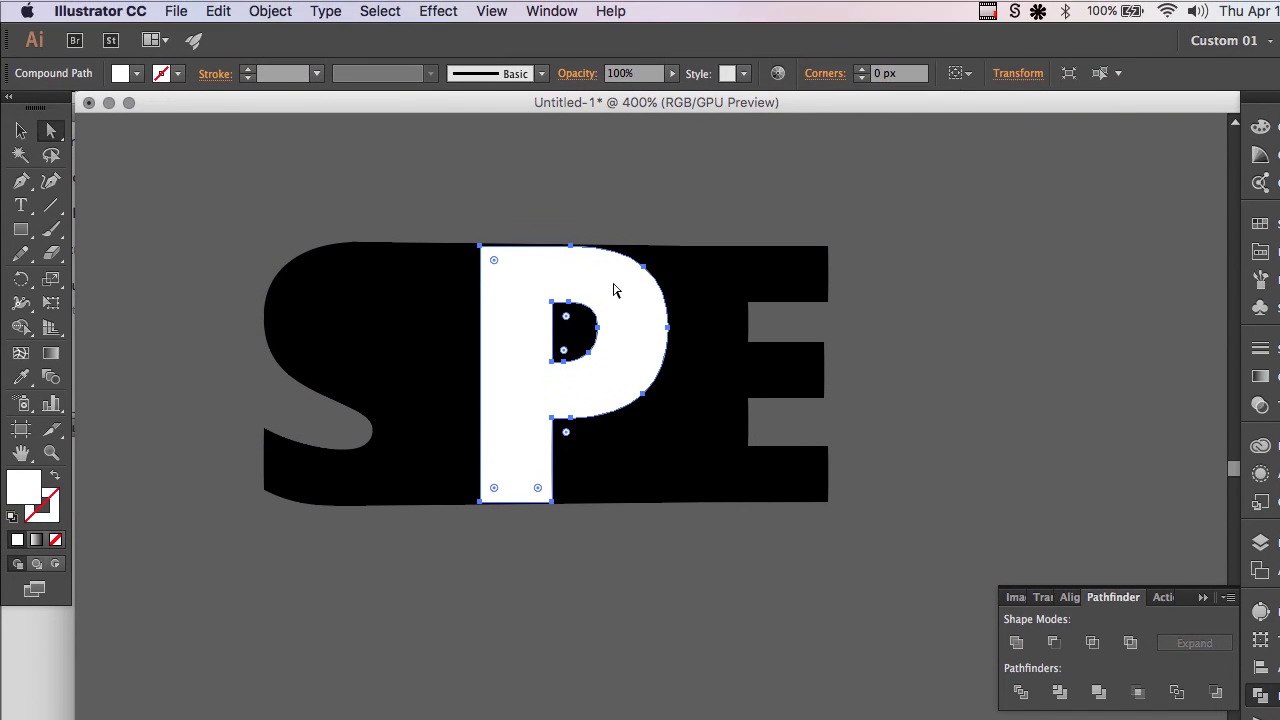
- Try enlarging the P in the merged mark, select all the artwork, and undo back to the unmerged shapes
key("v")
left_click_drag(648, 246, 659, 234)
left_click(610, 538)
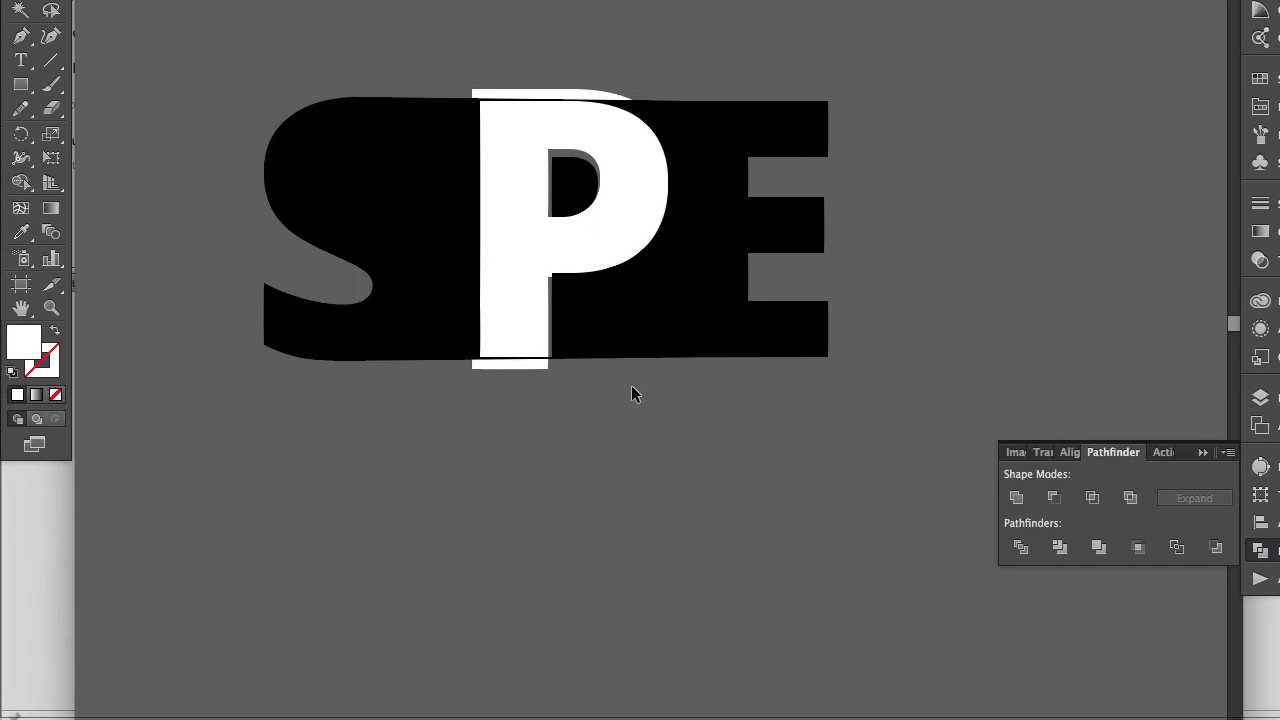
key("ctrl+a")
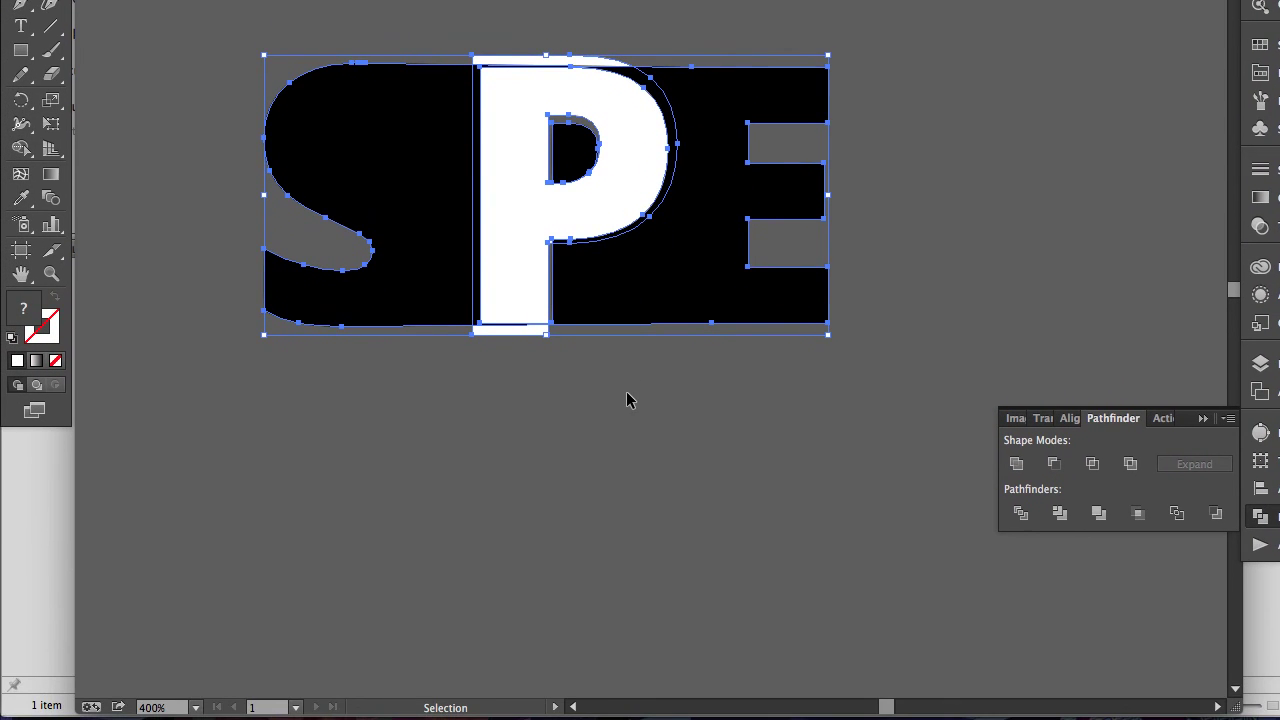
left_click(627, 393)
key("super+z")
key("super+z")
- Ungroup the SPE shapes and scale the white P up slightly so it extends past the filler's top and bottom edges
key("super+g")
left_click(592, 500)
left_click(532, 290)
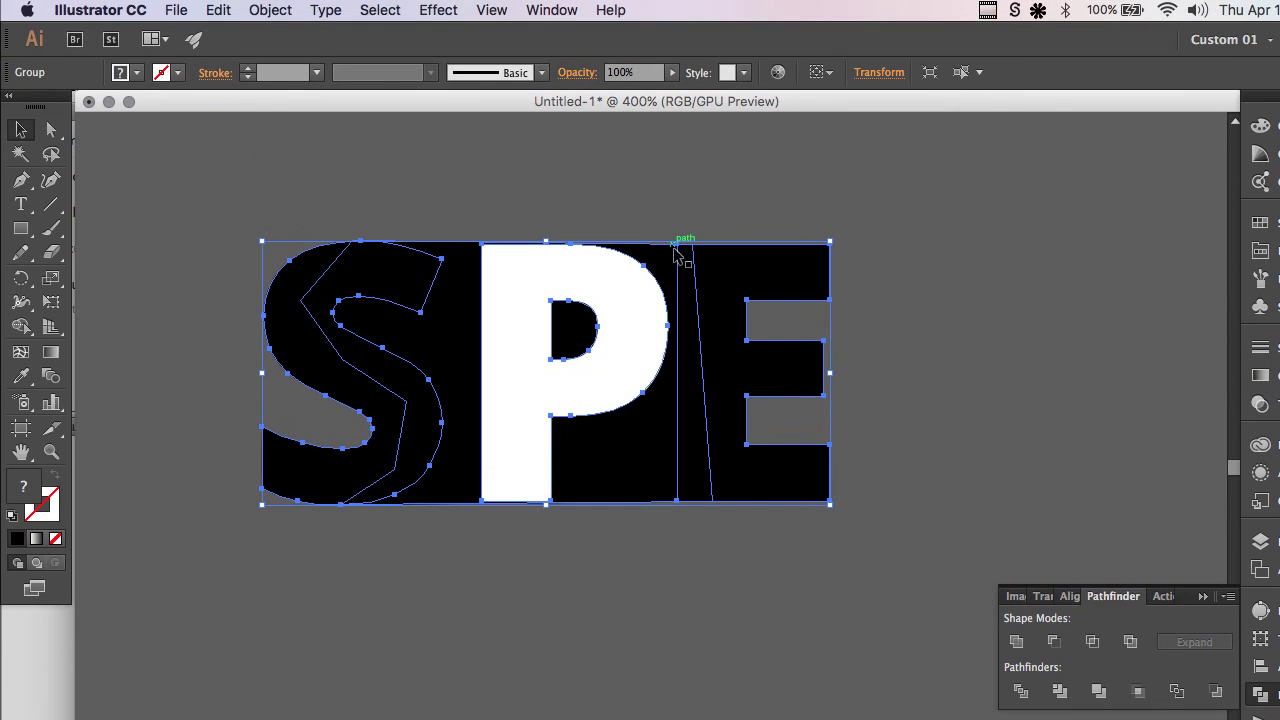
left_click(599, 284)
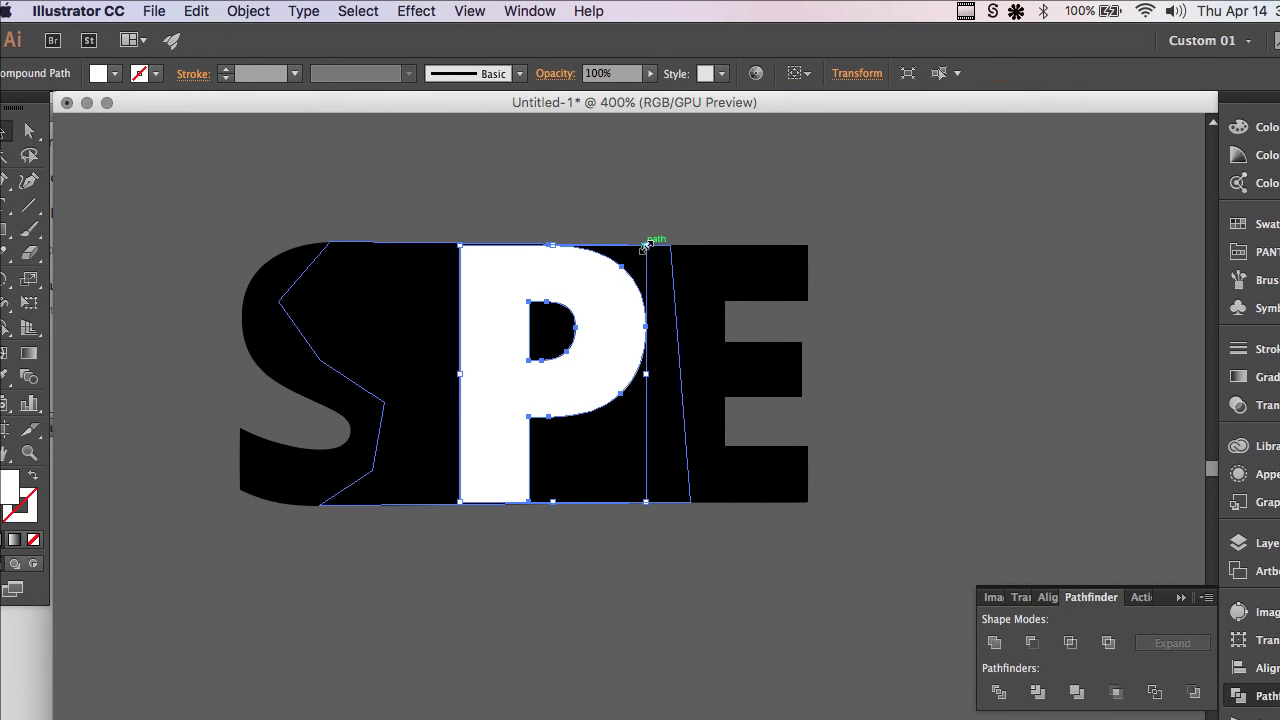
left_click_drag(642, 245, 656, 233)
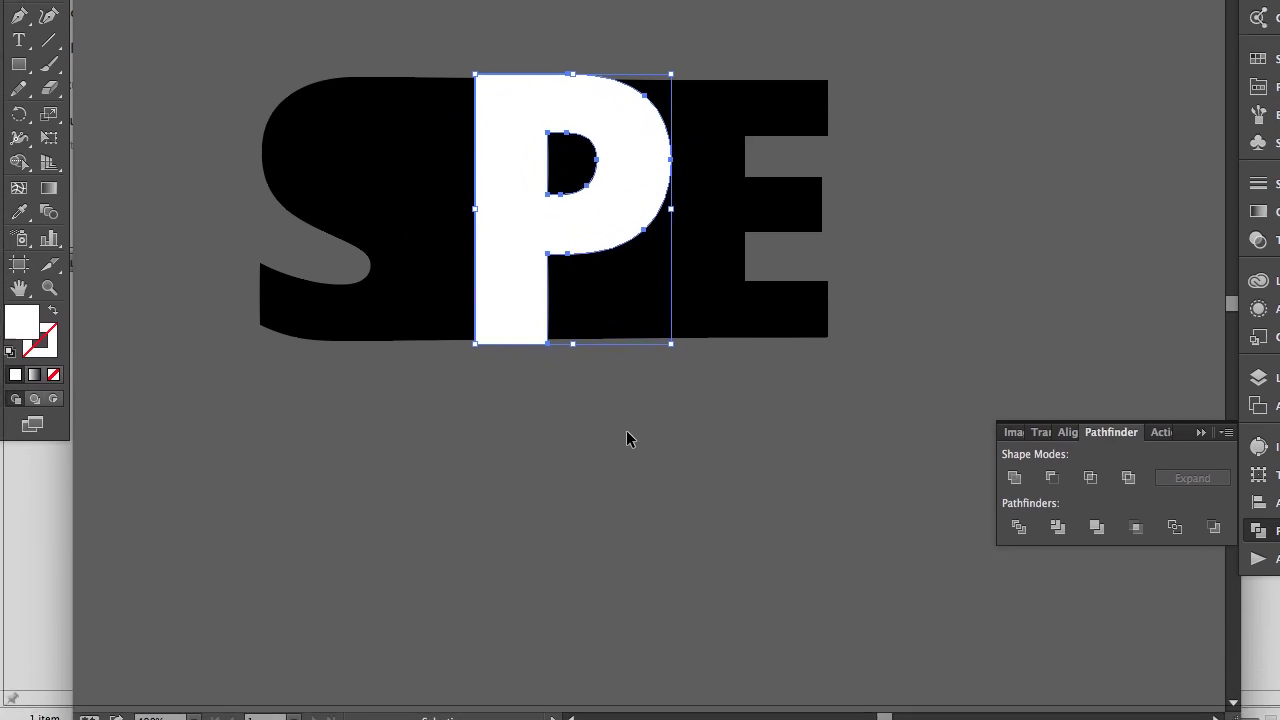
left_click(599, 614)
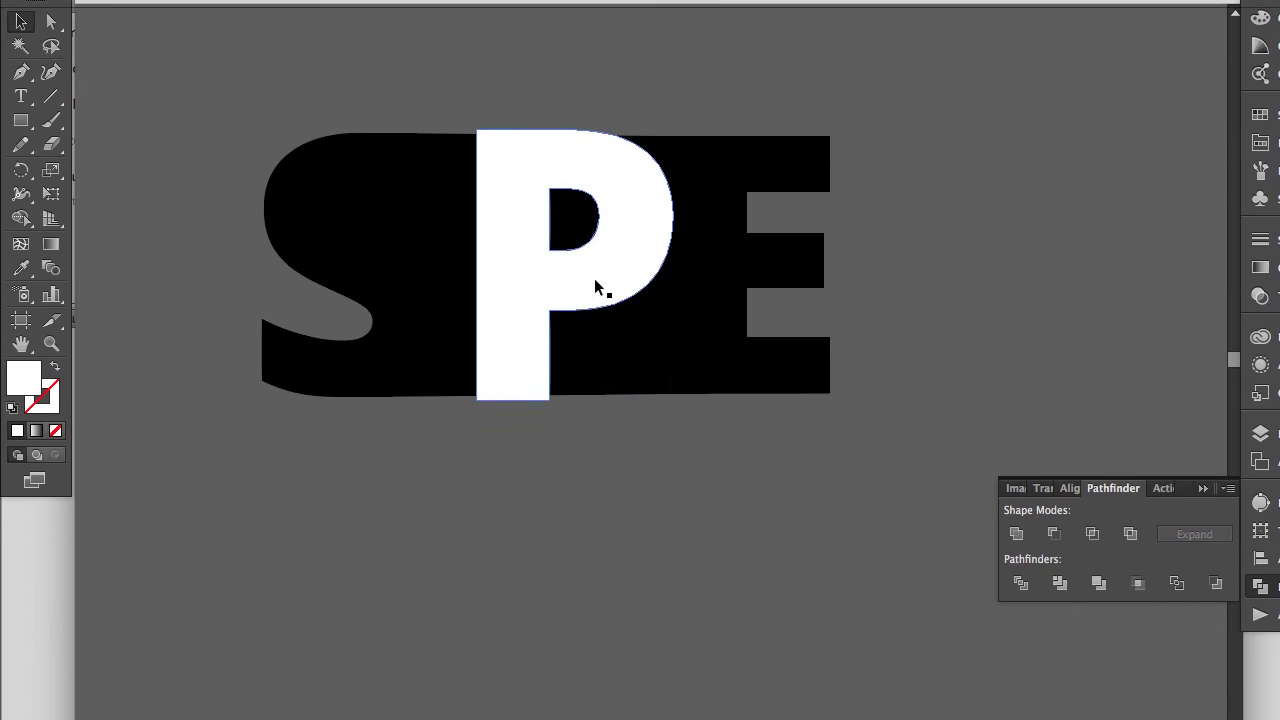
left_click(537, 278)
left_click(627, 489)
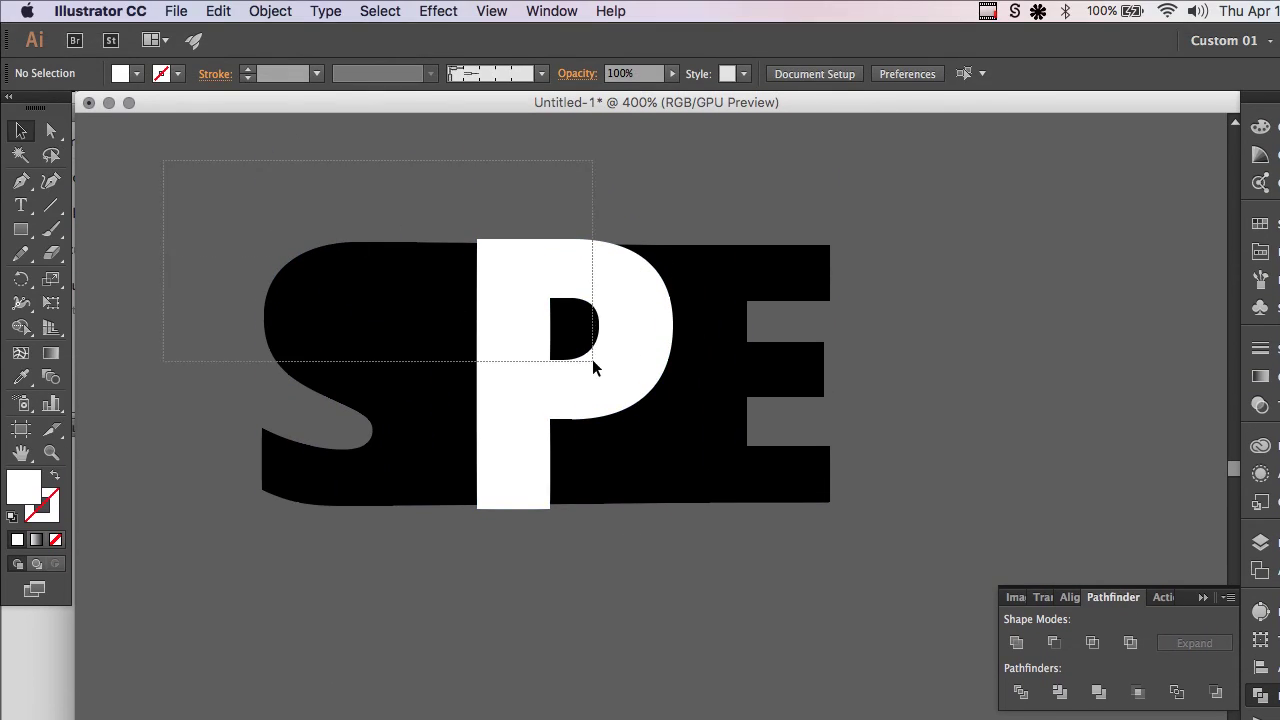
- Merge all the SPE shapes and delete the white P so it becomes a cut-out between S and E
left_click_drag(593, 360, 962, 578)
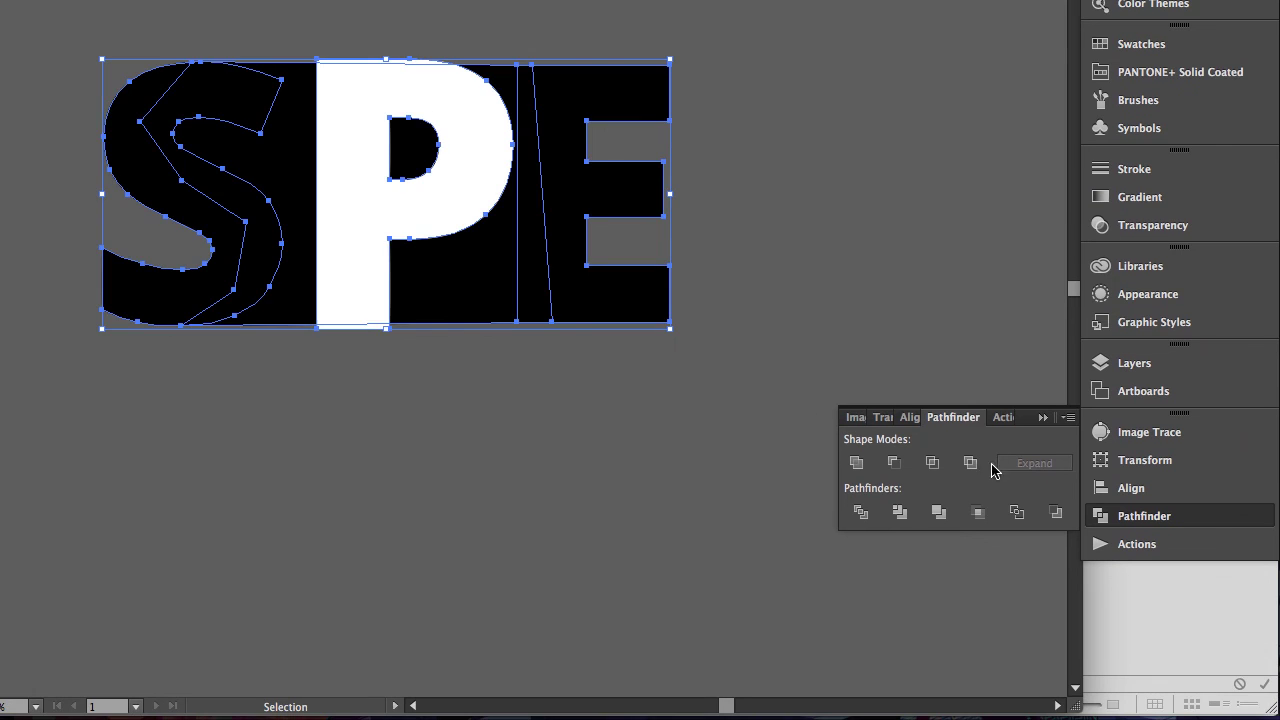
left_click(380, 229)
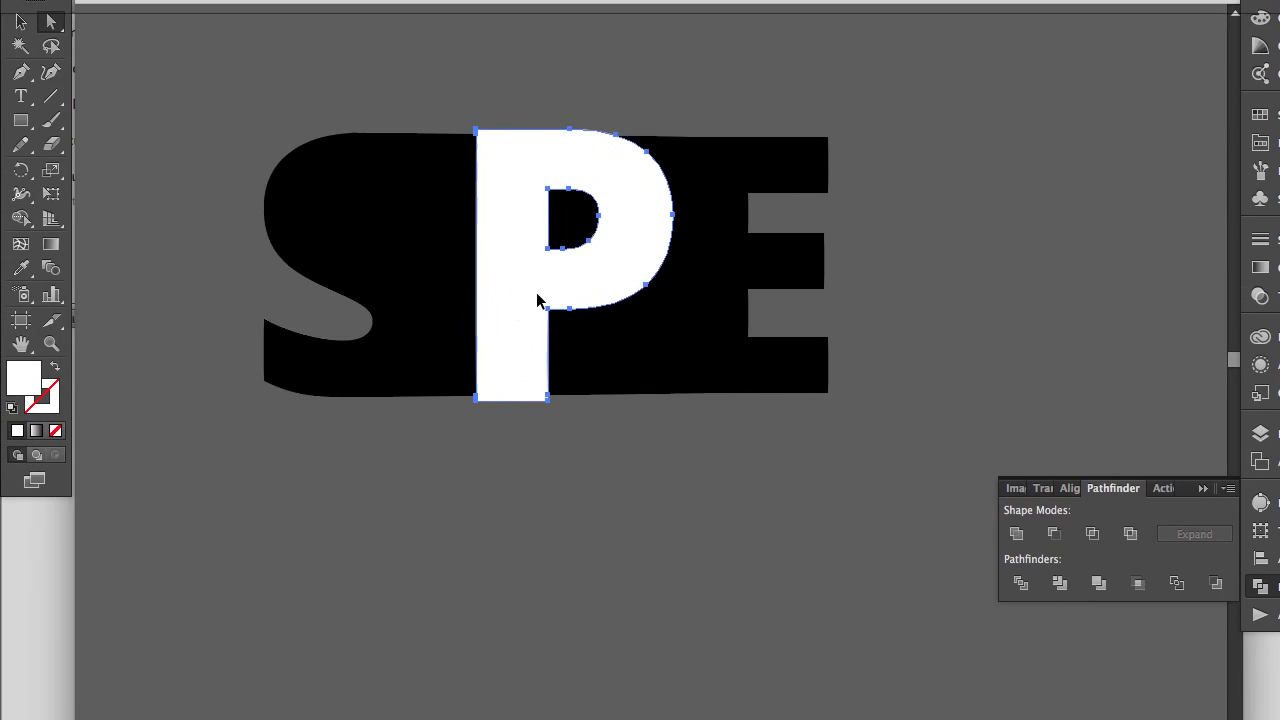
key("Delete")
key("v")
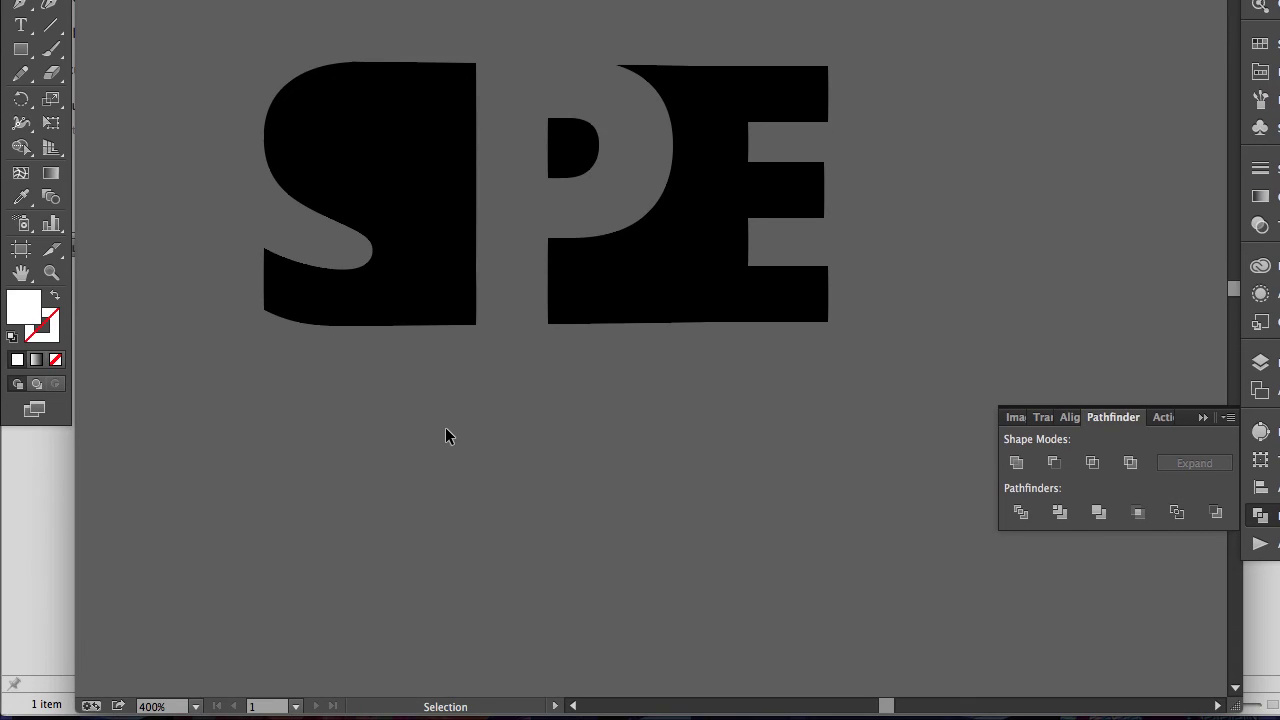
- Examine the cut-out SPE mark at reduced zoom levels and compare it with the JAL mark
key("super+minus")
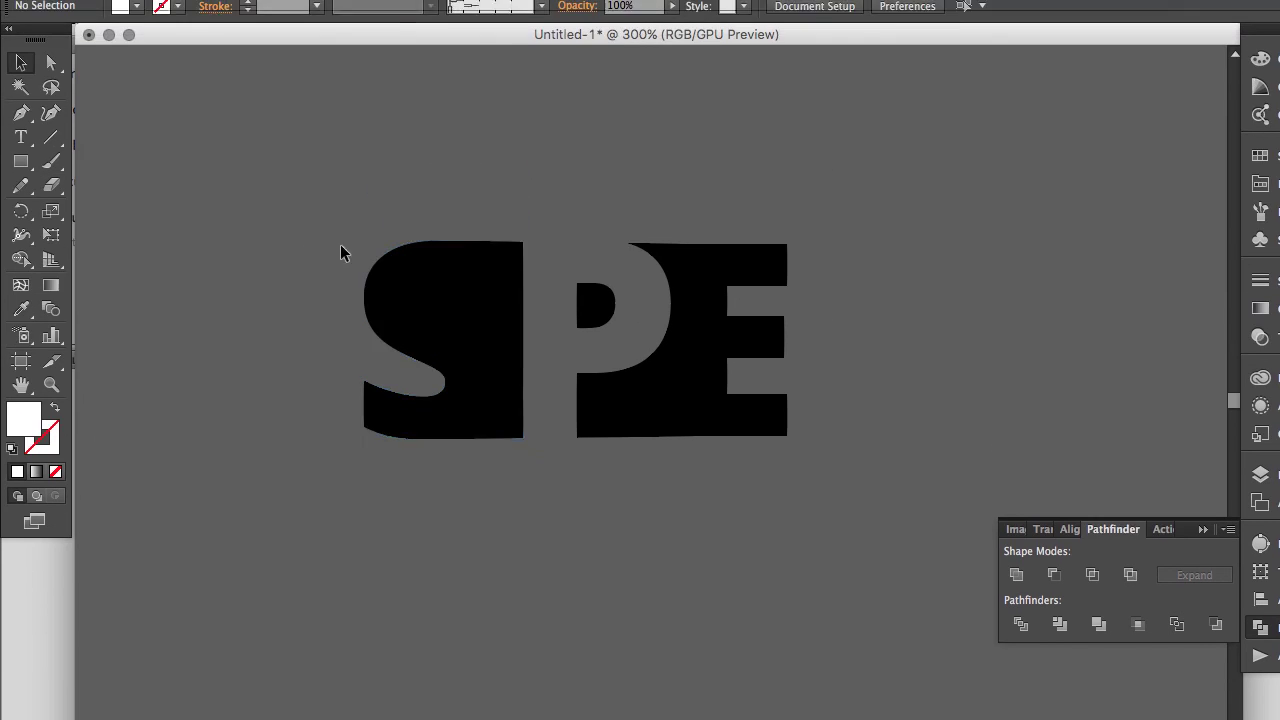
left_click_drag(290, 226, 867, 506)
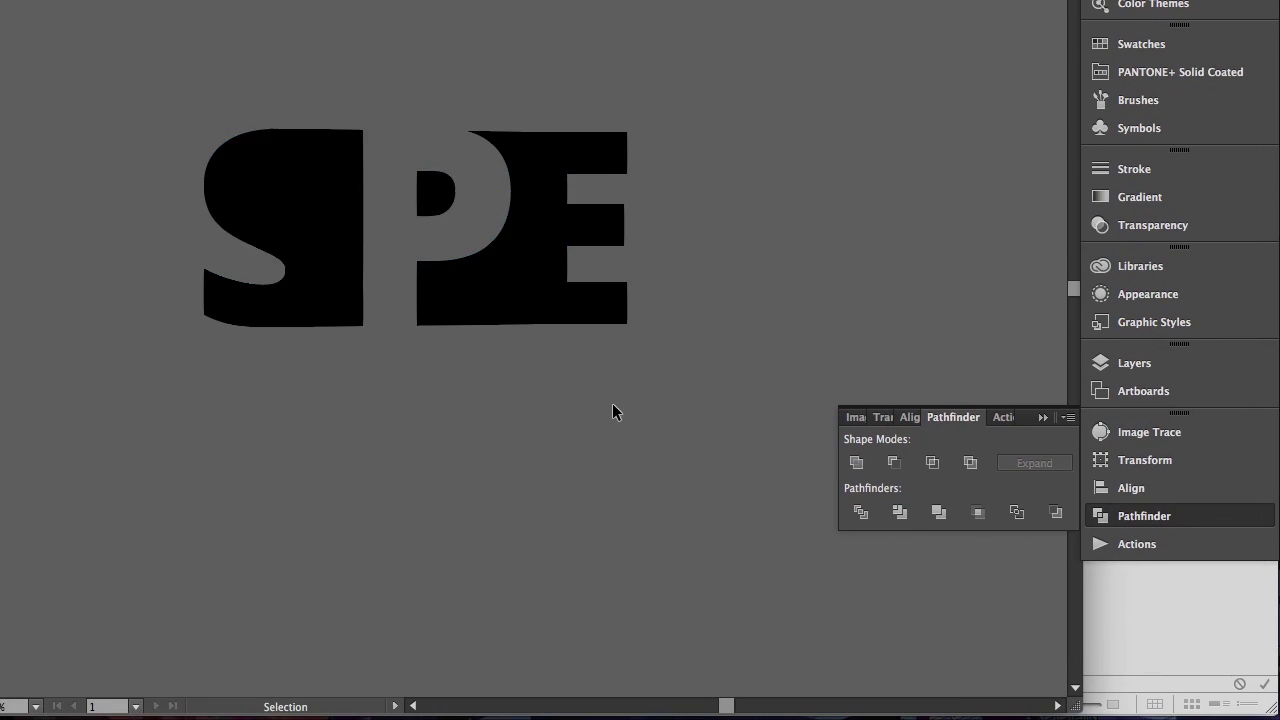
key("a")
key("super+minus")
key("super+minus")
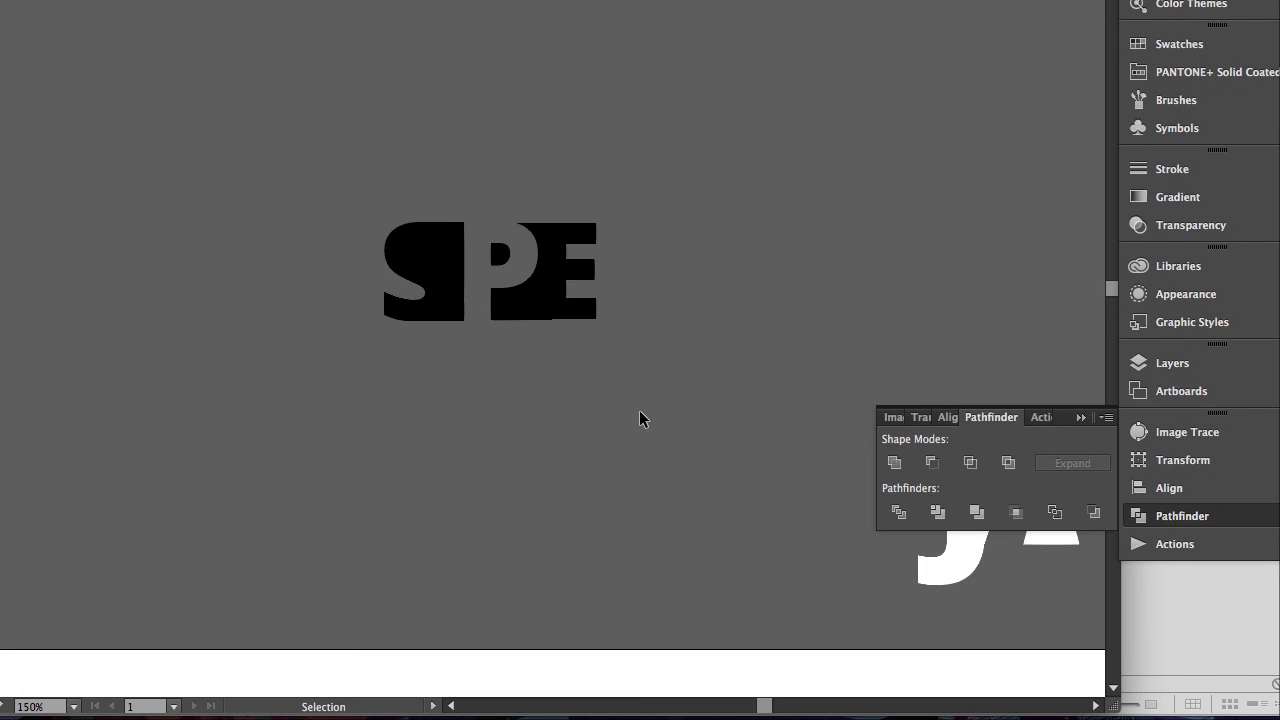
scroll(639, 418, "right", 8)
scroll(639, 418, "down", 3)
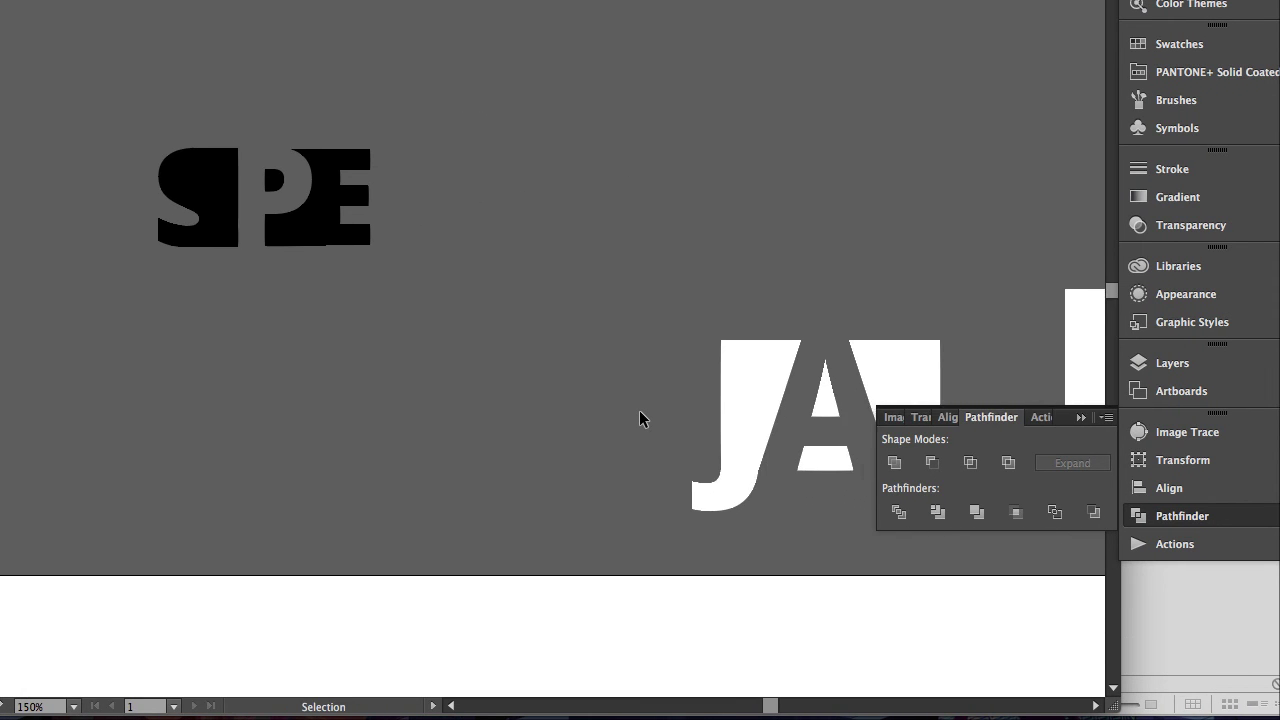
scroll(639, 410, "right", 2)
scroll(639, 410, "down", 1)
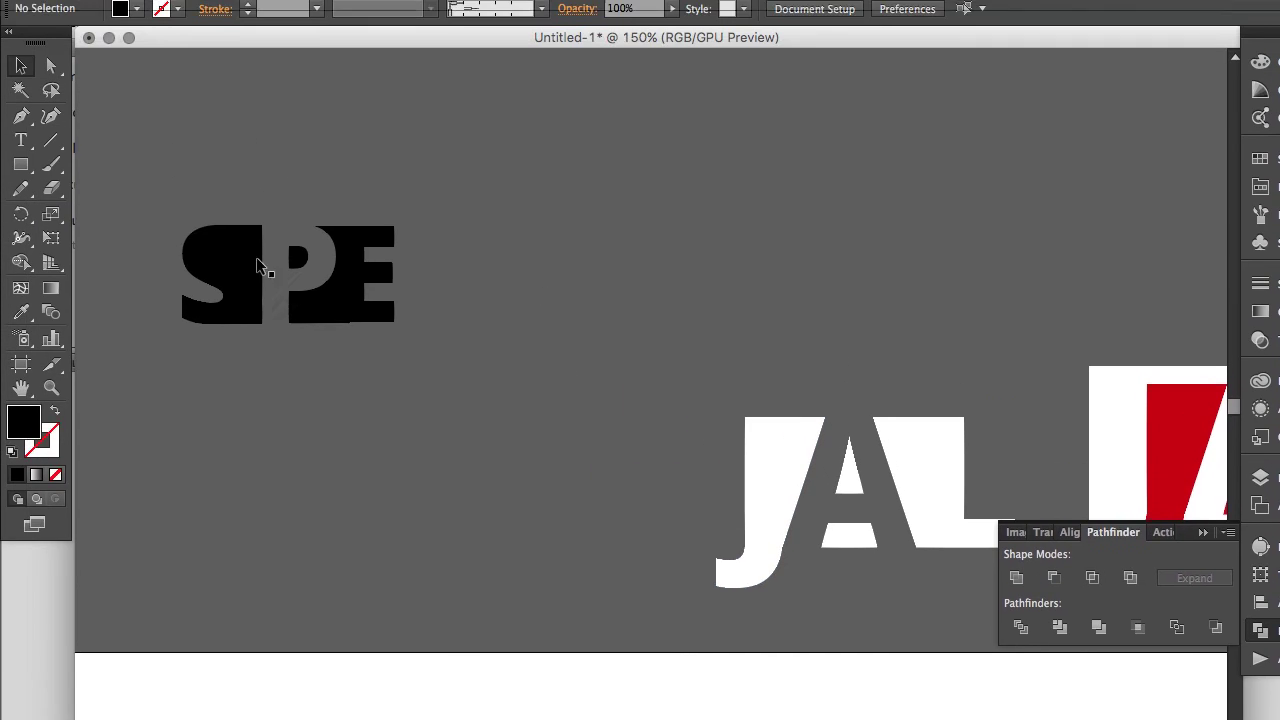
- Duplicate the black SPE mark straight down, leaving a gap below the original
left_click_drag(46, 72, 62, 111)
left_click_drag(184, 297, 420, 400)
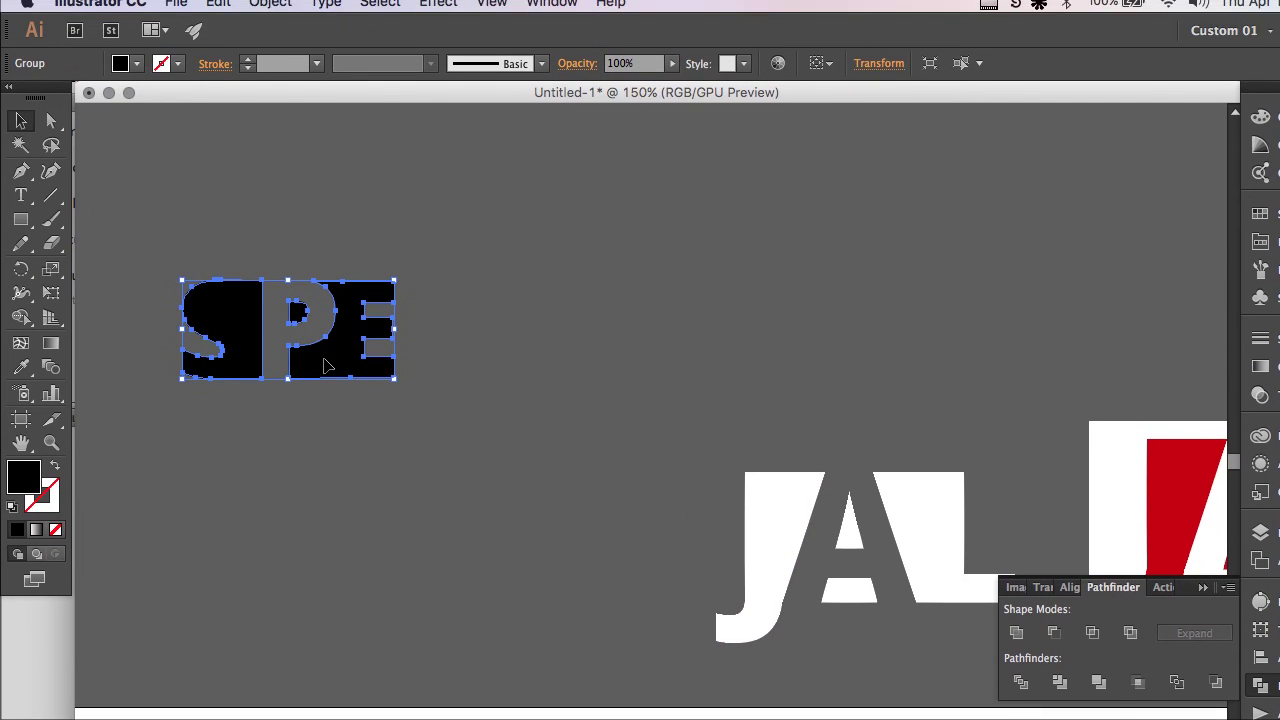
left_click_drag(324, 388, 325, 475)
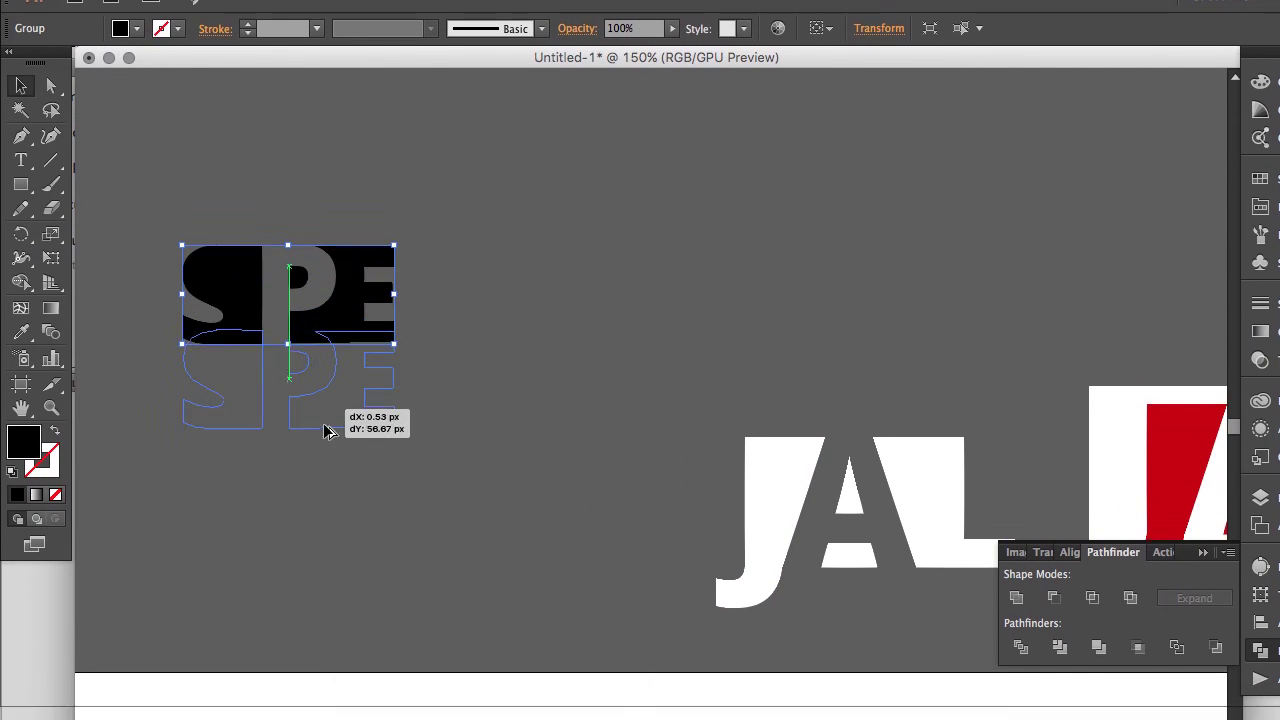
left_click_drag(325, 430, 325, 495)
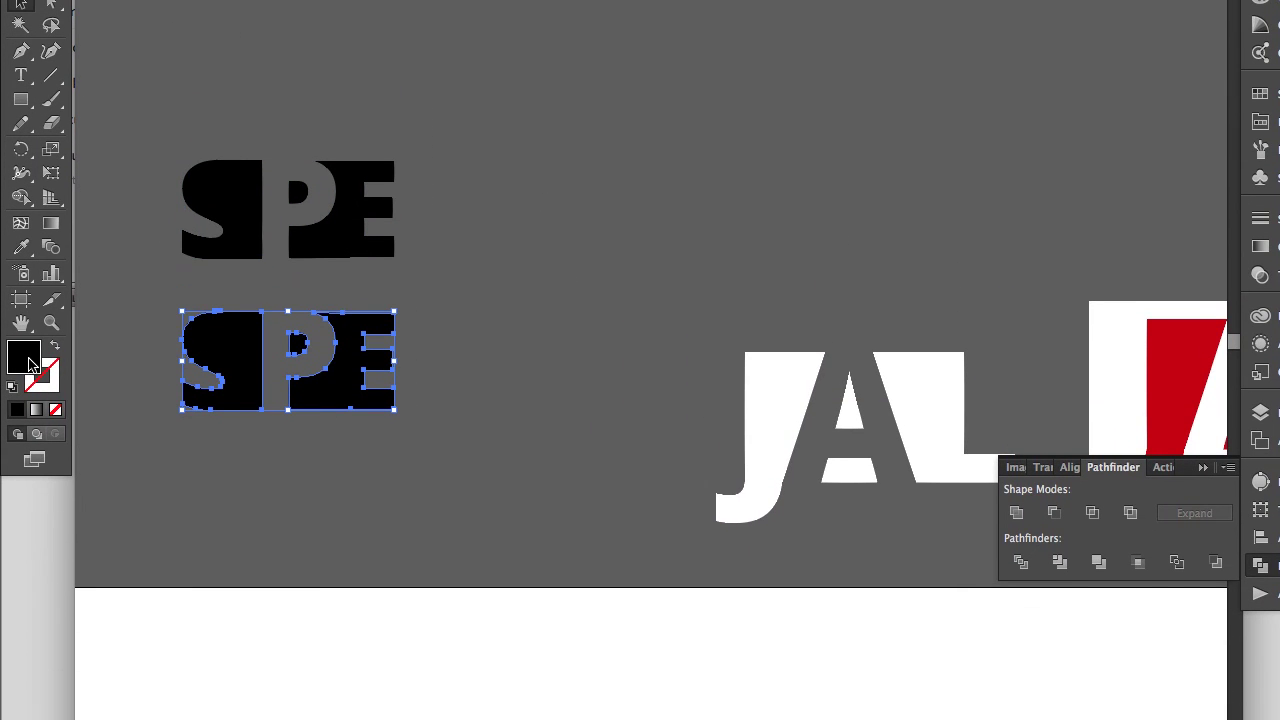
- Fill the lower SPE copy with white (FFFFFF) and deselect it
double_click(28, 362)
left_click_drag(819, 314, 713, 164)
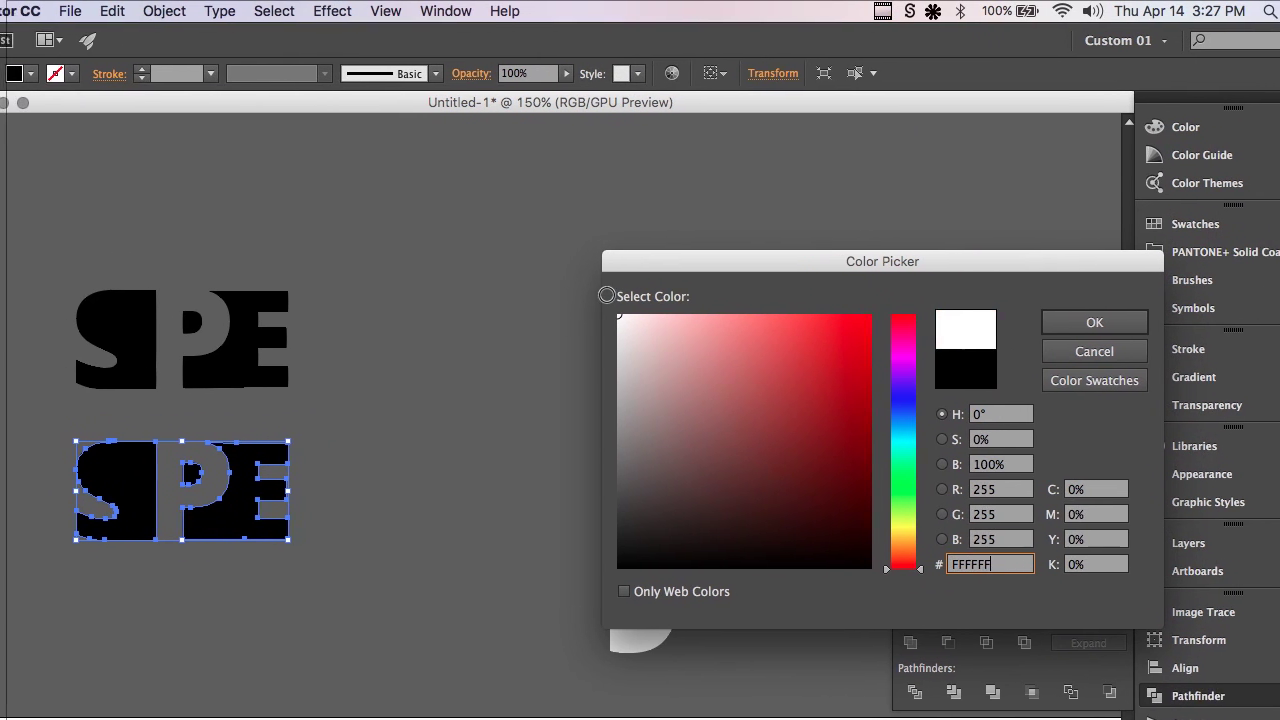
key("Return")
left_click(434, 443)
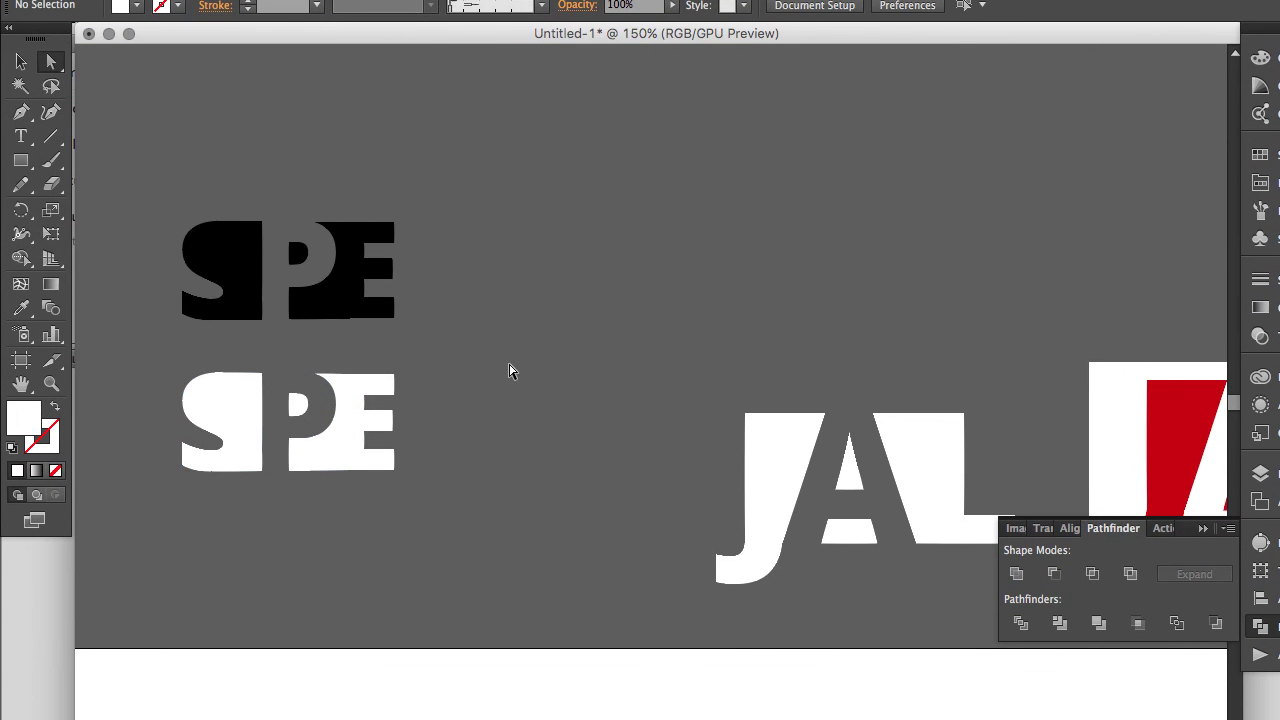